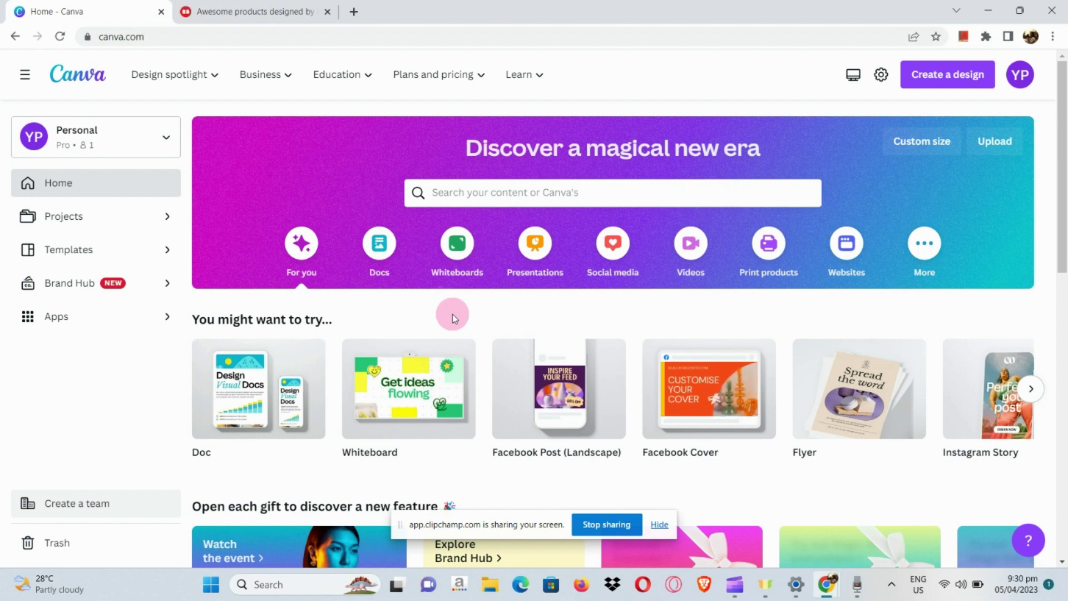
# Step: Create a custom-size design 12 in wide by 10 in high, with units set to inches
pyautogui.scroll(-1, 452, 313)
pyautogui.scroll(1, 453, 318)
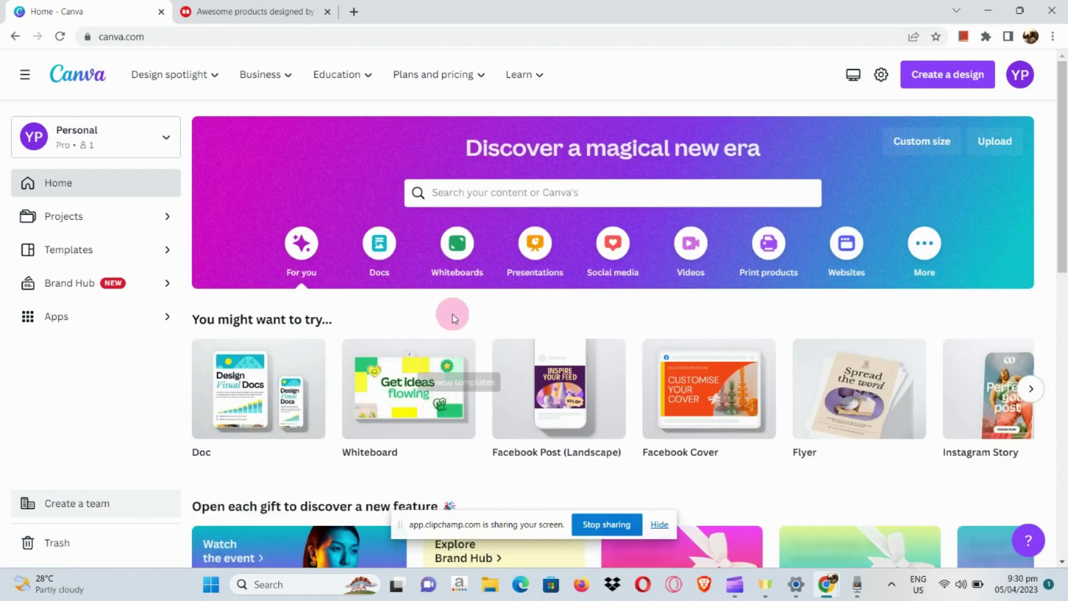
pyautogui.moveTo(767, 396)
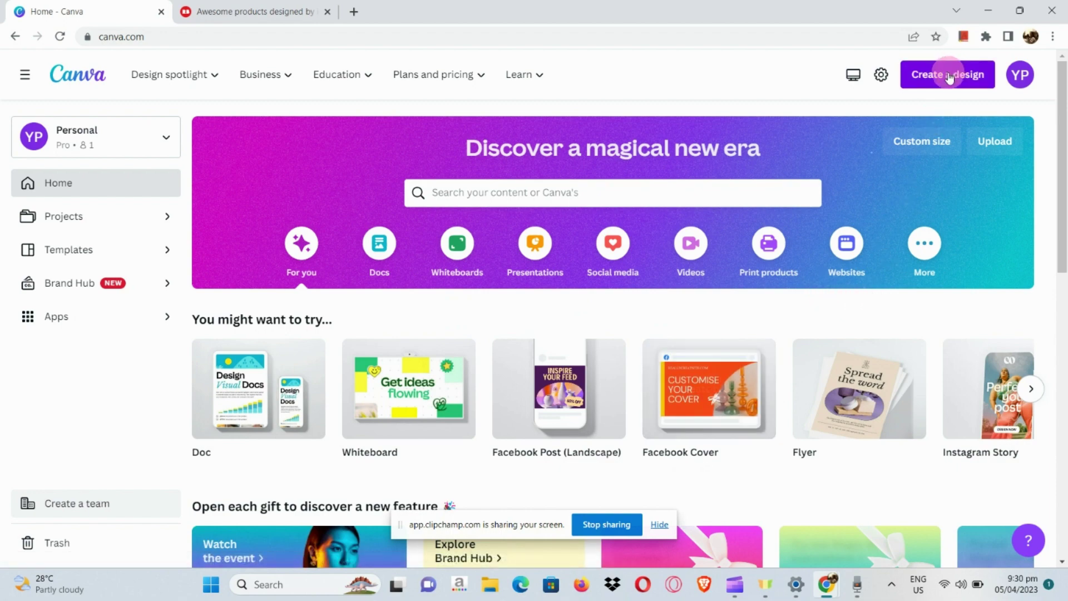
pyautogui.scroll(5, 915, 138)
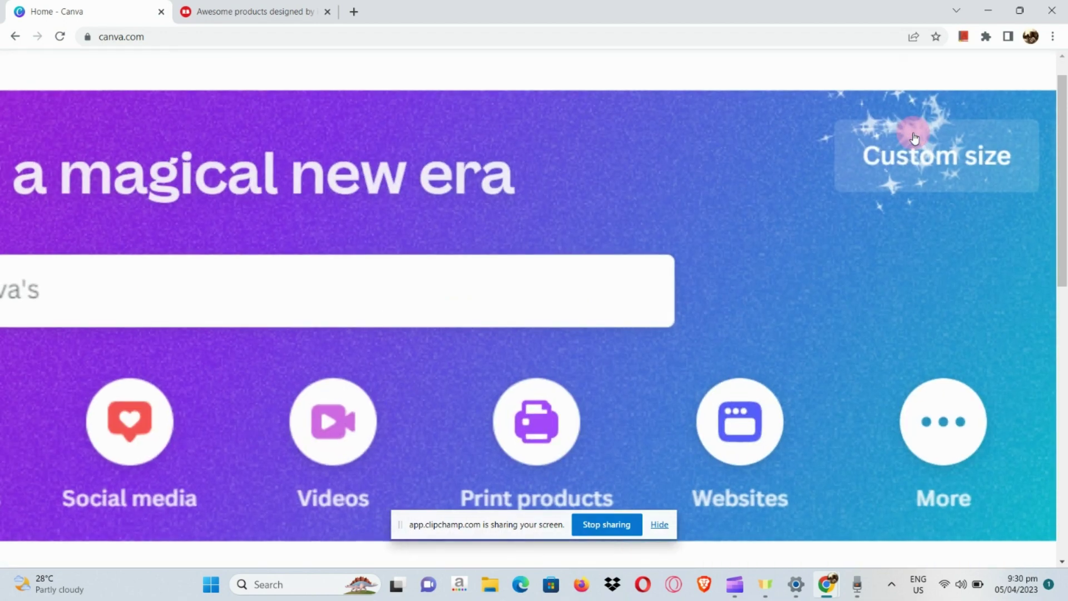
pyautogui.hscroll(3, 915, 138)
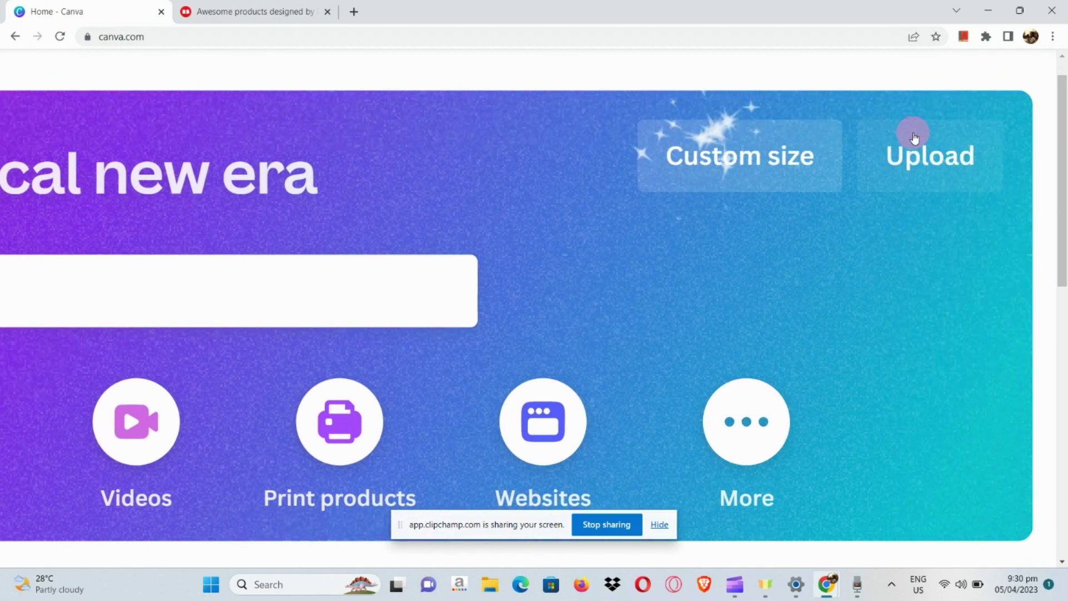
pyautogui.click(723, 155)
pyautogui.scroll(-5, 714, 175)
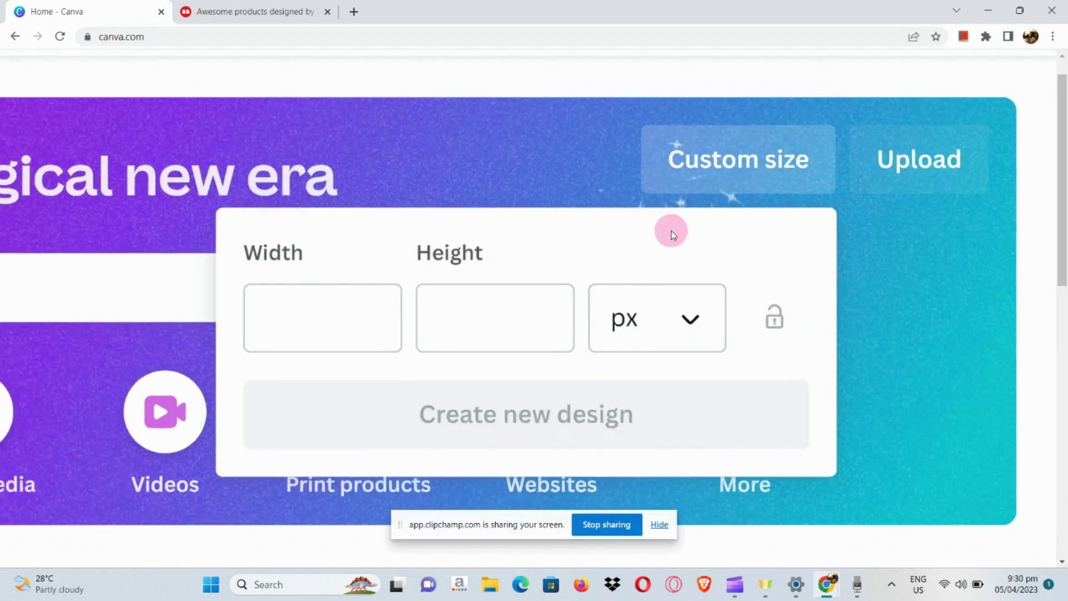
pyautogui.click(836, 303)
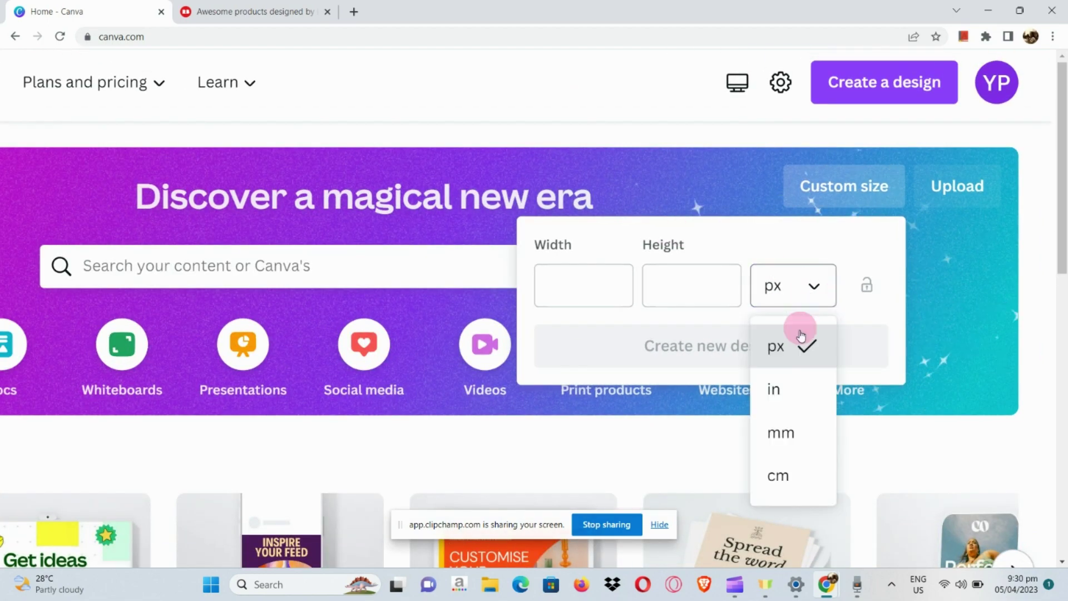
pyautogui.click(788, 387)
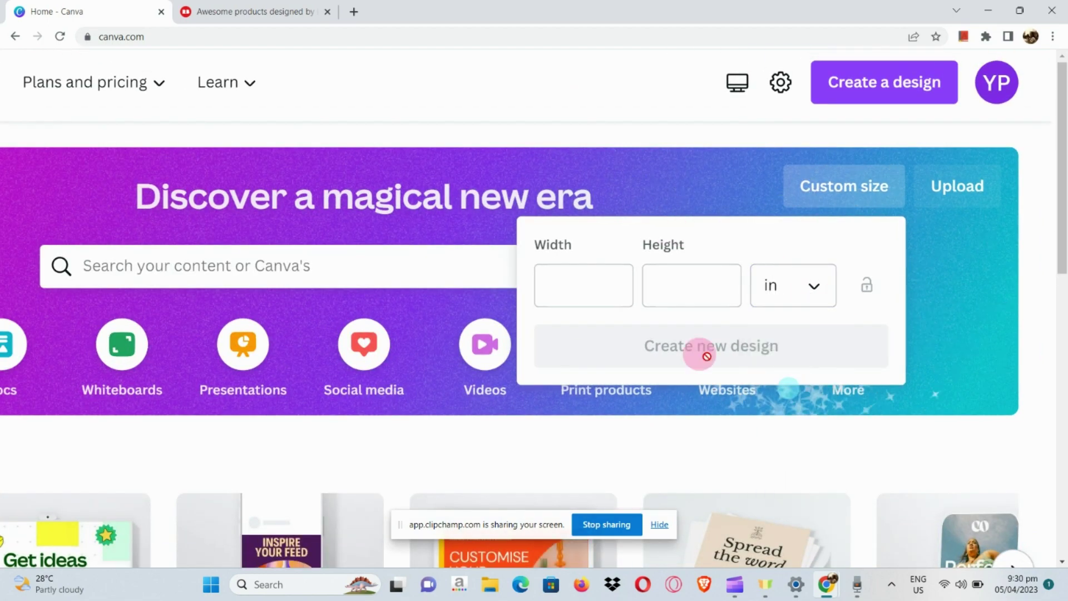
pyautogui.click(613, 287)
pyautogui.write('12')
pyautogui.click(709, 297)
pyautogui.write('10')
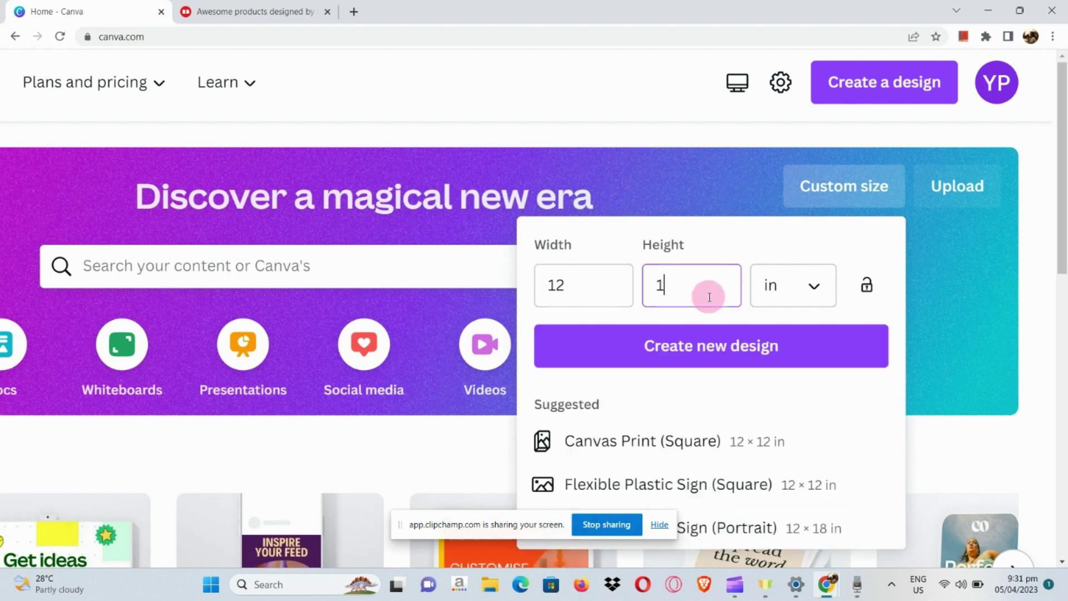
pyautogui.click(722, 338)
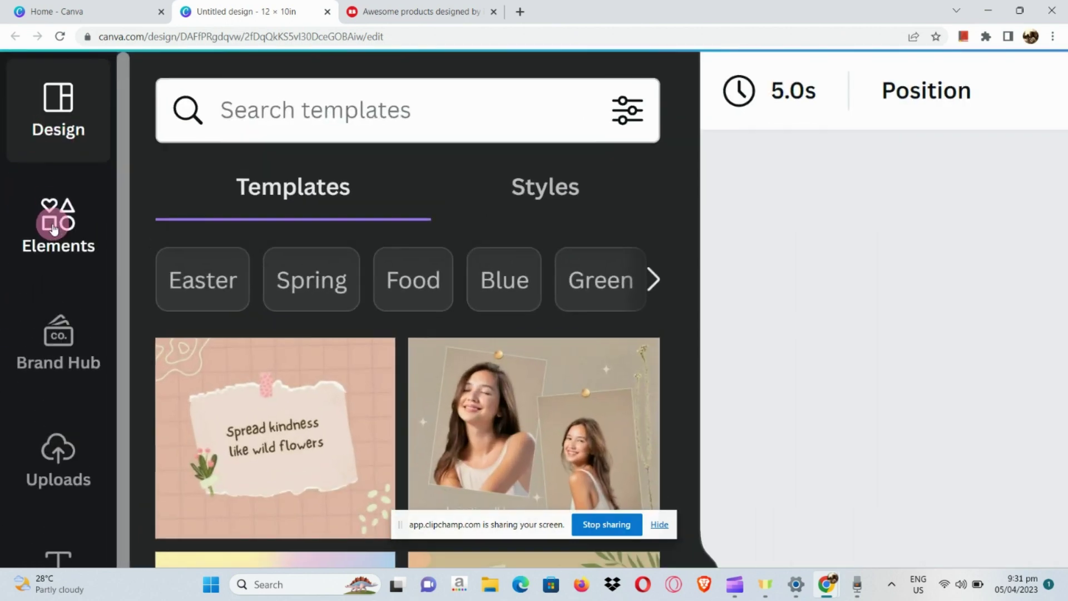
# Step: Open the Elements panel from the left sidebar to show lines, shapes, graphics and stickers
pyautogui.scroll(-1, 24, 167)
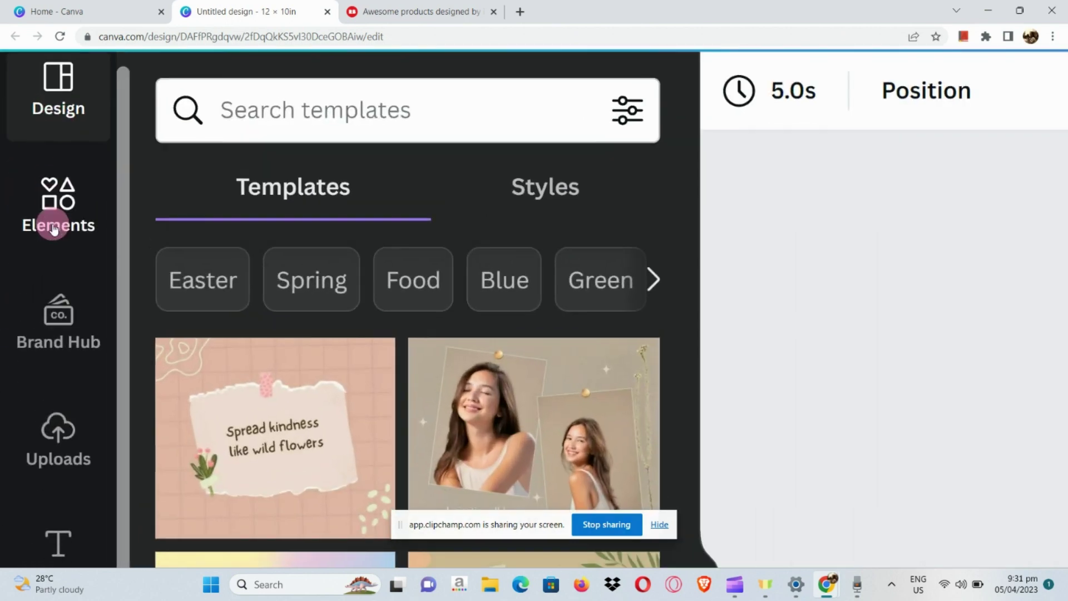
pyautogui.scroll(-6, 53, 228)
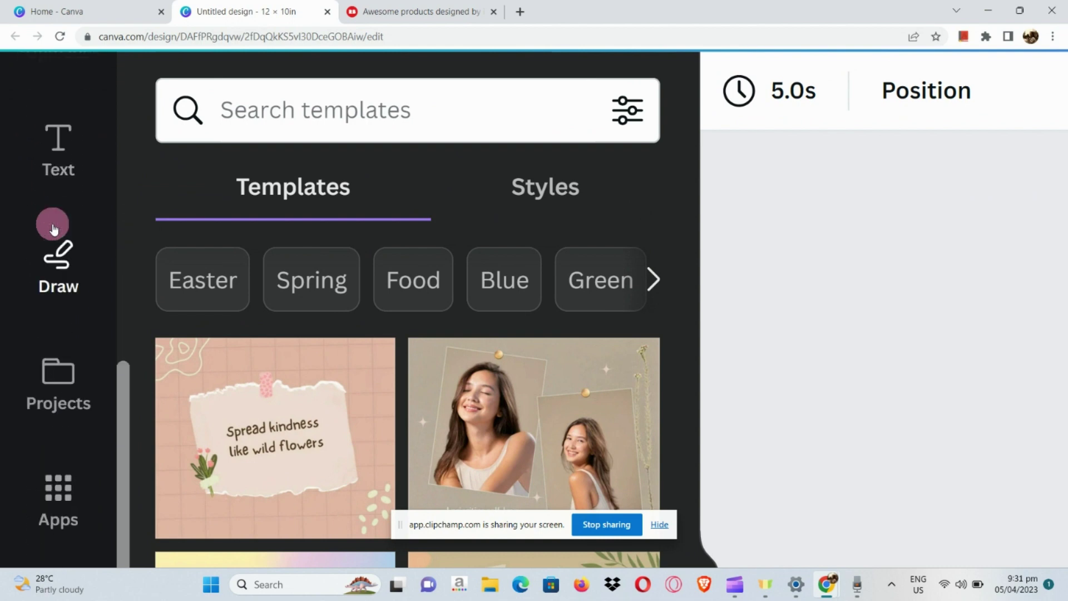
pyautogui.scroll(5, 54, 228)
pyautogui.hotkey('ctrl', '+')
pyautogui.hotkey('ctrl', '+')
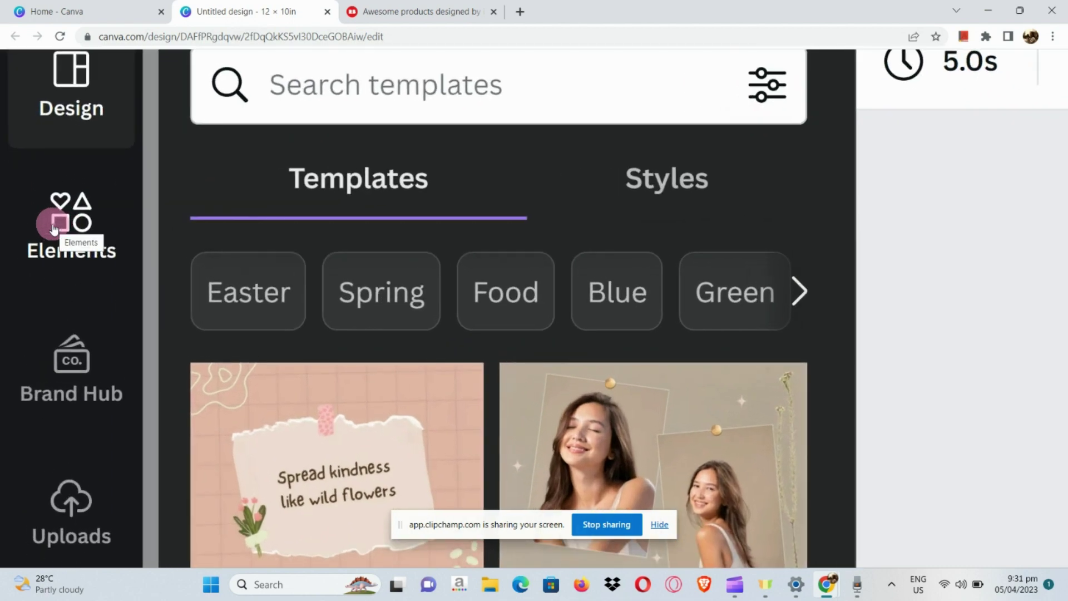
pyautogui.click(53, 228)
pyautogui.hotkey('ctrl', '-')
pyautogui.hotkey('ctrl', '-')
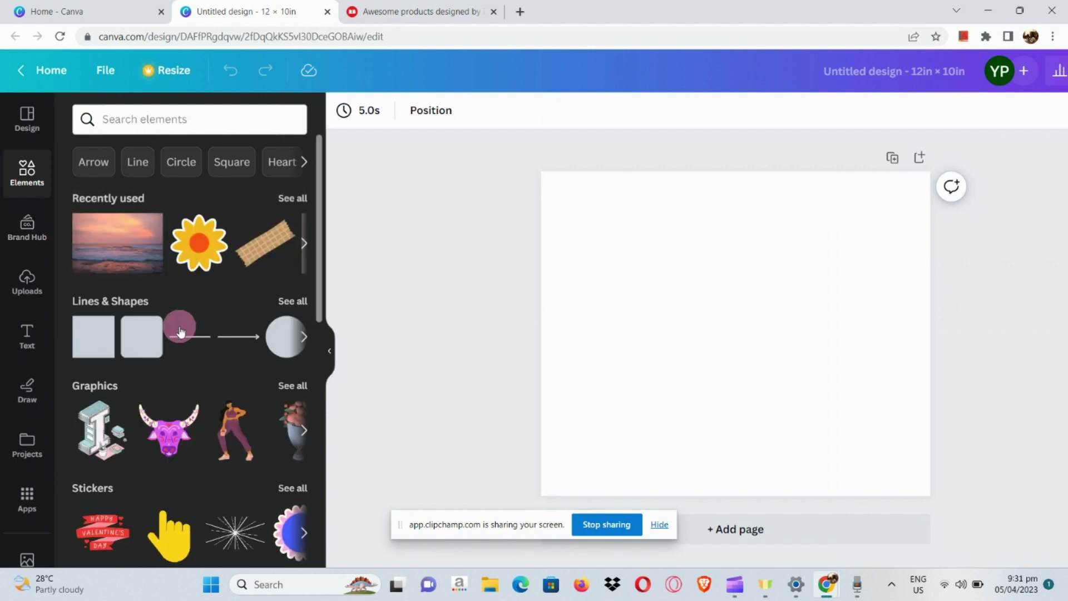
# Step: Search Elements for 'Aesthetic stickers' and filter the results to Graphics only
pyautogui.hotkey('ctrl', '+')
pyautogui.hotkey('ctrl', '+')
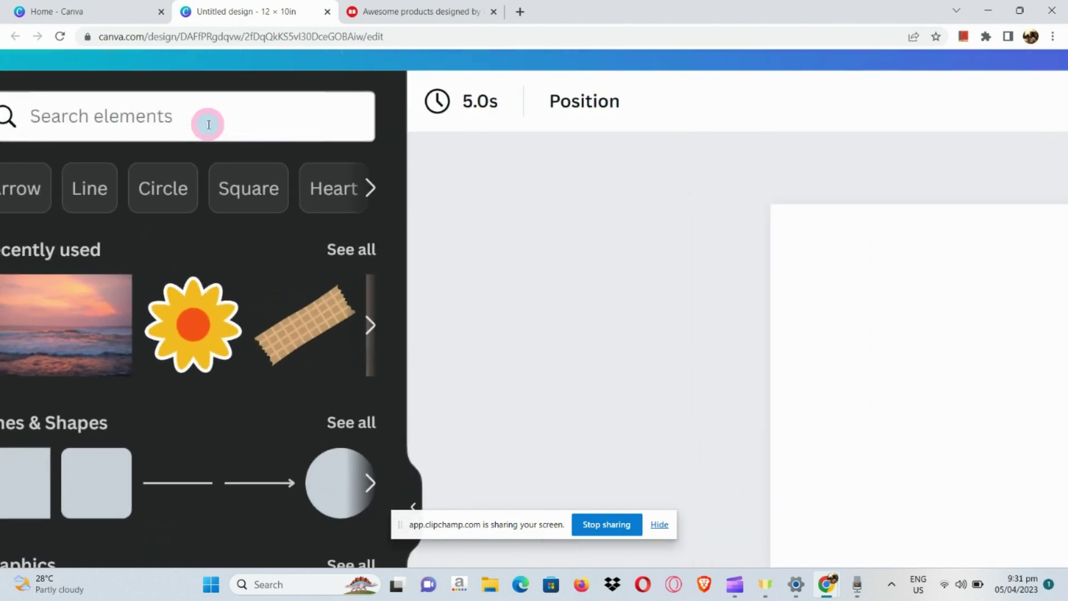
pyautogui.click(209, 124)
pyautogui.write('aesthe')
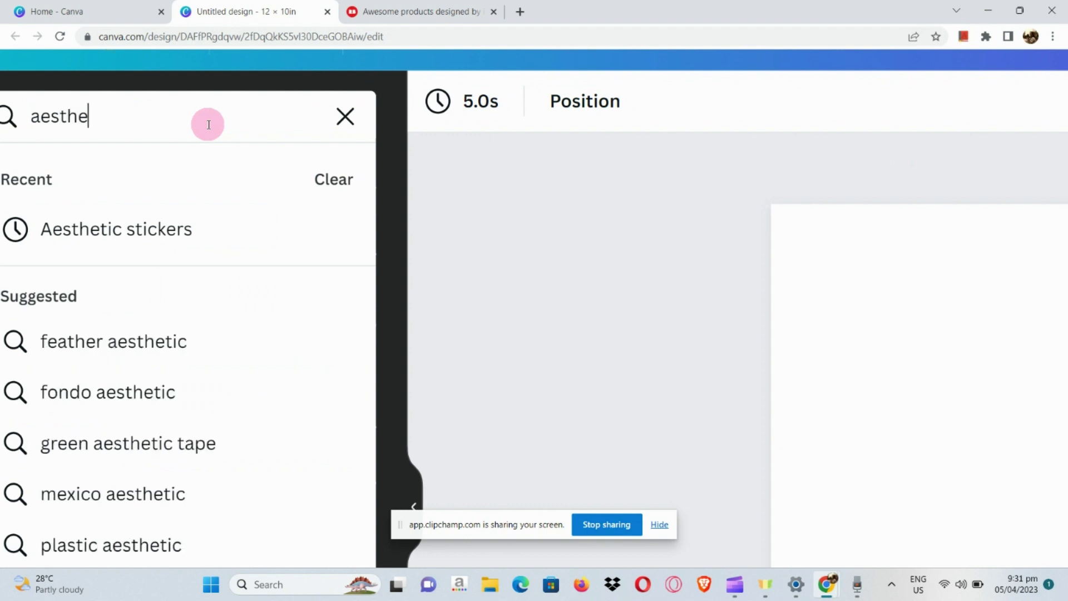
pyautogui.write('tic sticke')
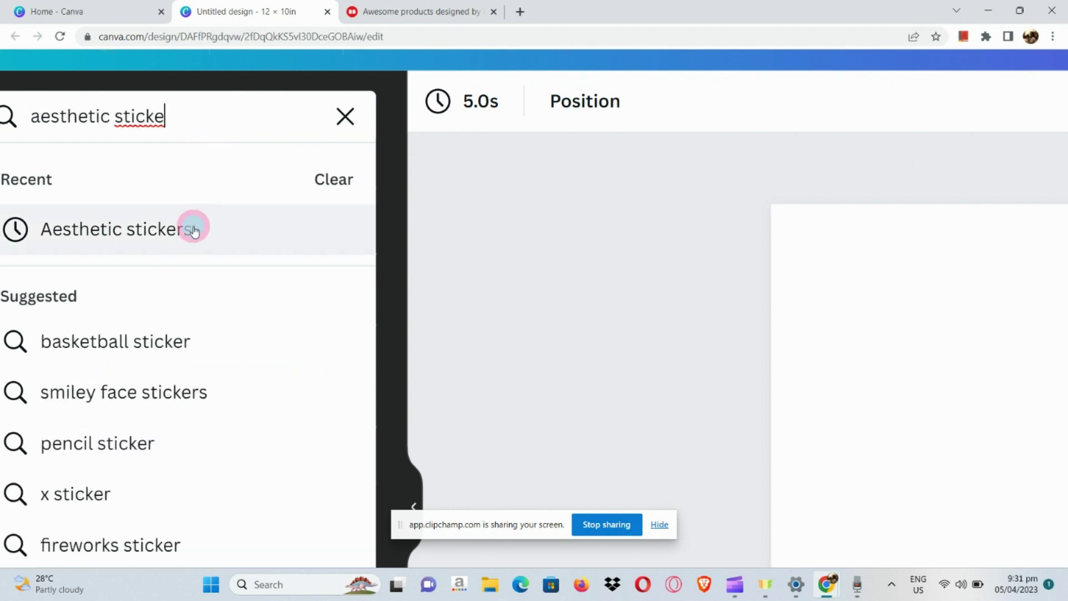
pyautogui.click(196, 223)
pyautogui.hotkey('ctrl', '-')
pyautogui.hotkey('ctrl', '-')
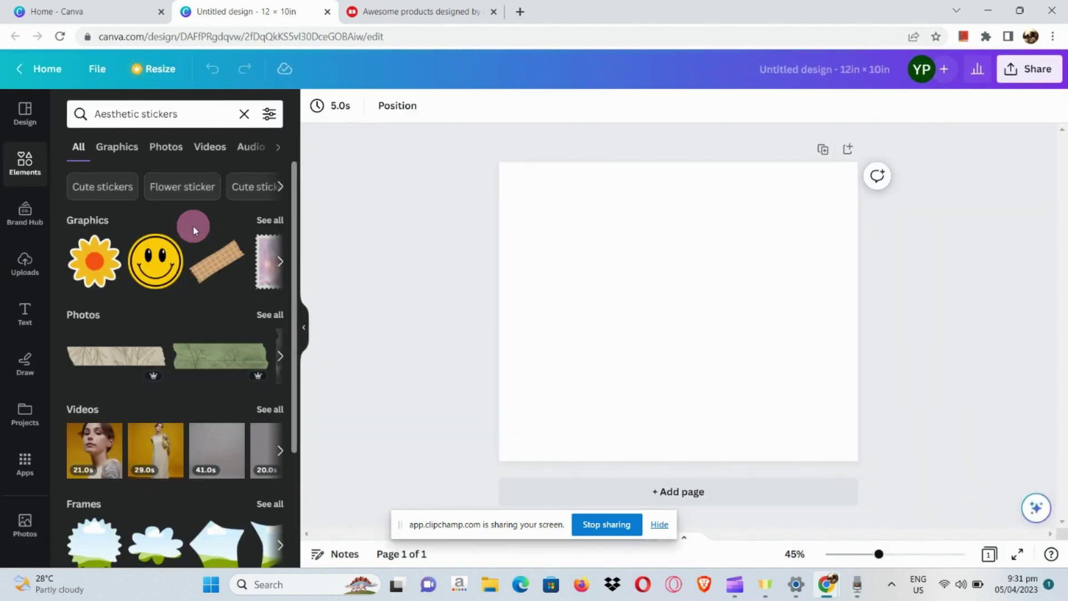
pyautogui.click(276, 270)
pyautogui.click(276, 271)
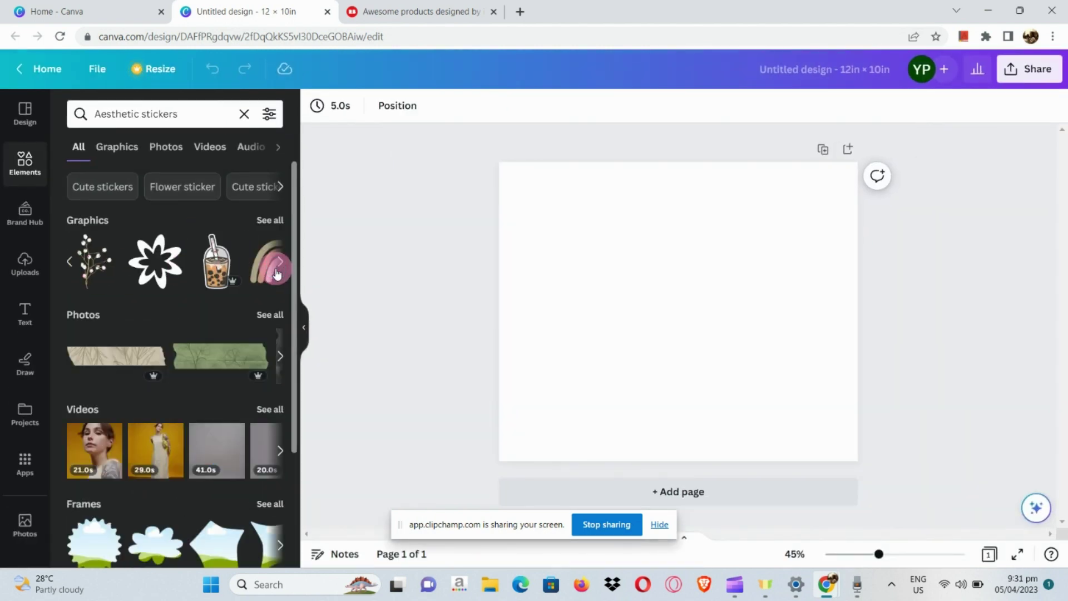
pyautogui.click(276, 272)
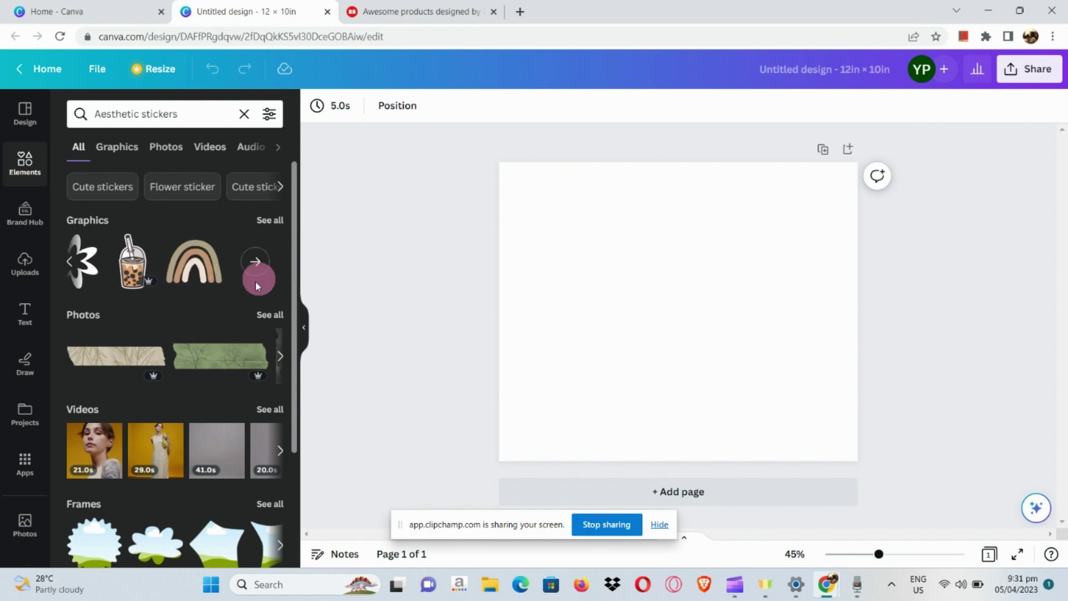
pyautogui.scroll(-3, 236, 301)
pyautogui.scroll(3, 228, 305)
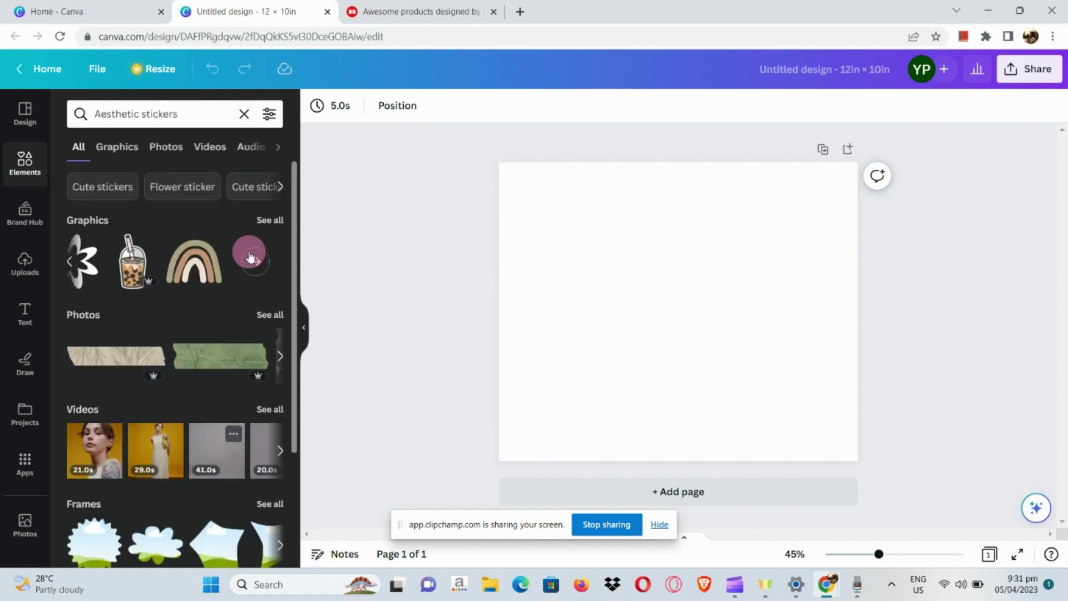
pyautogui.click(117, 143)
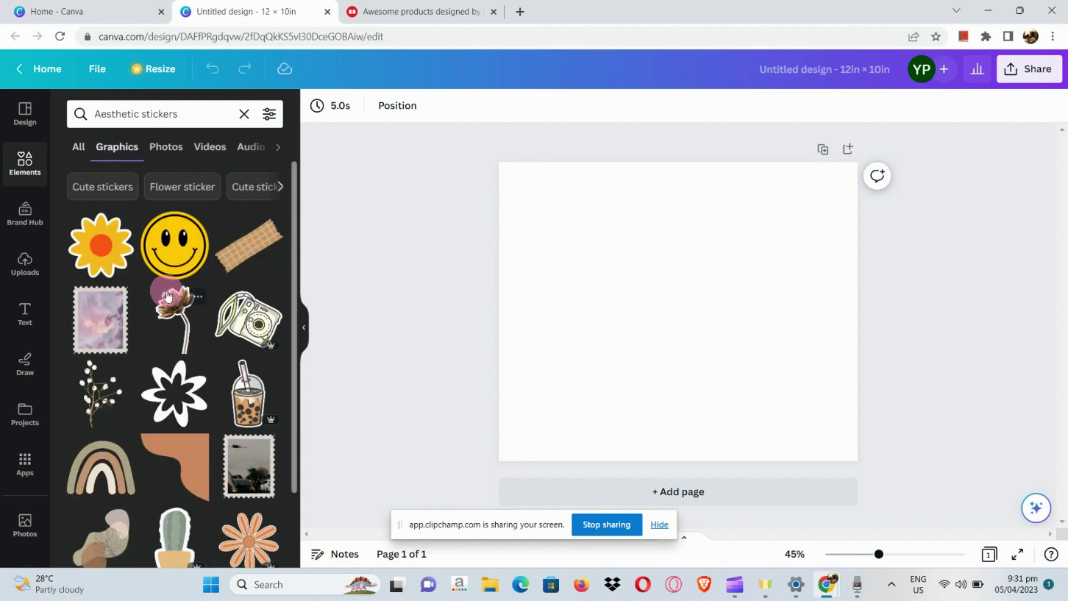
# Step: Add the yellow gamepad sticker to the page and enlarge it slightly
pyautogui.scroll(-3, 170, 290)
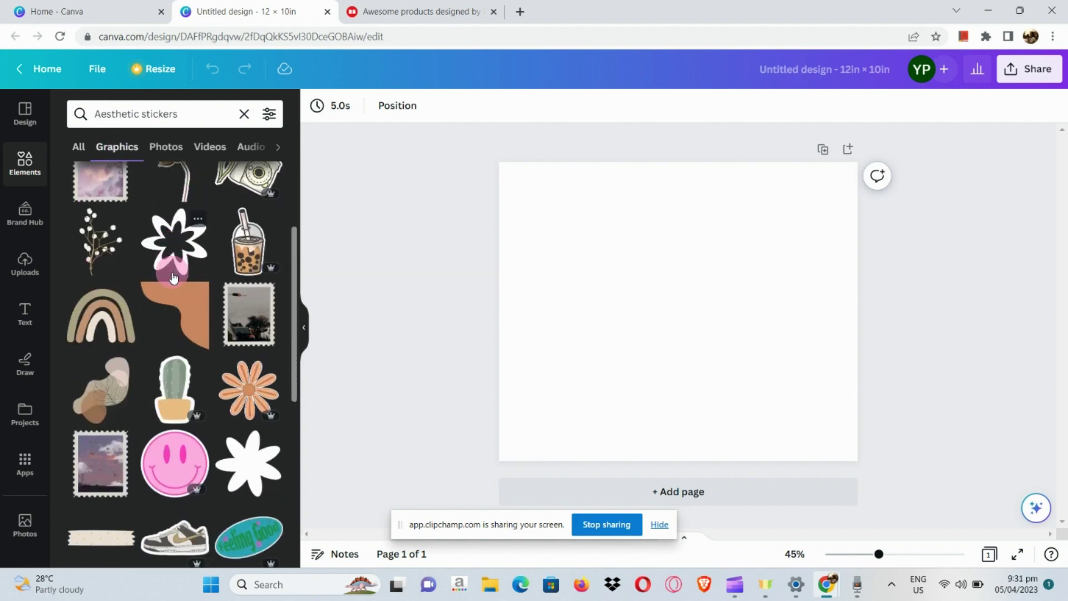
pyautogui.scroll(-5, 174, 276)
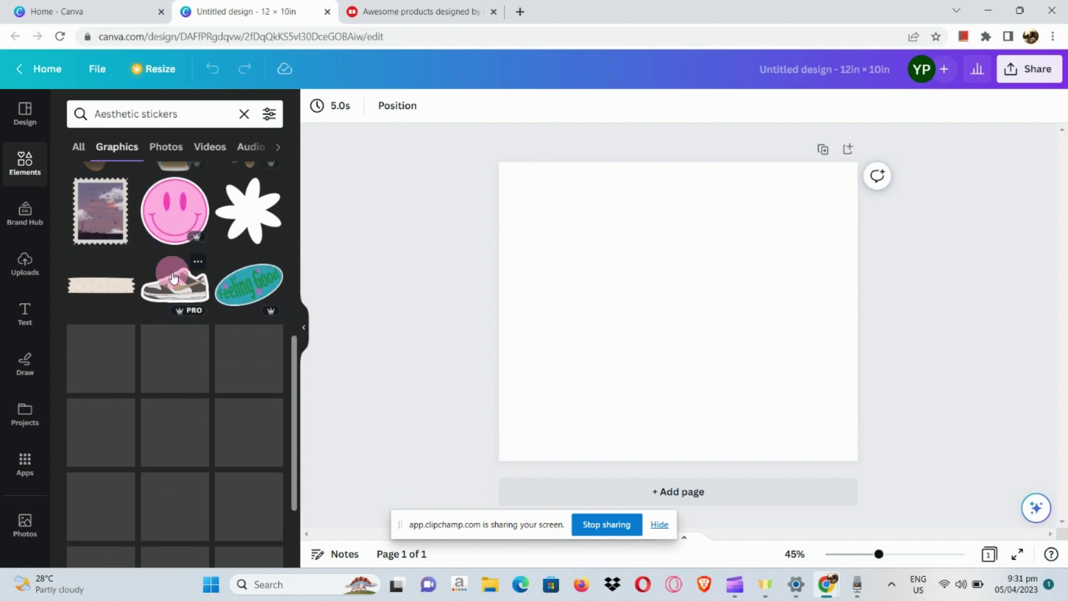
pyautogui.scroll(-4, 173, 277)
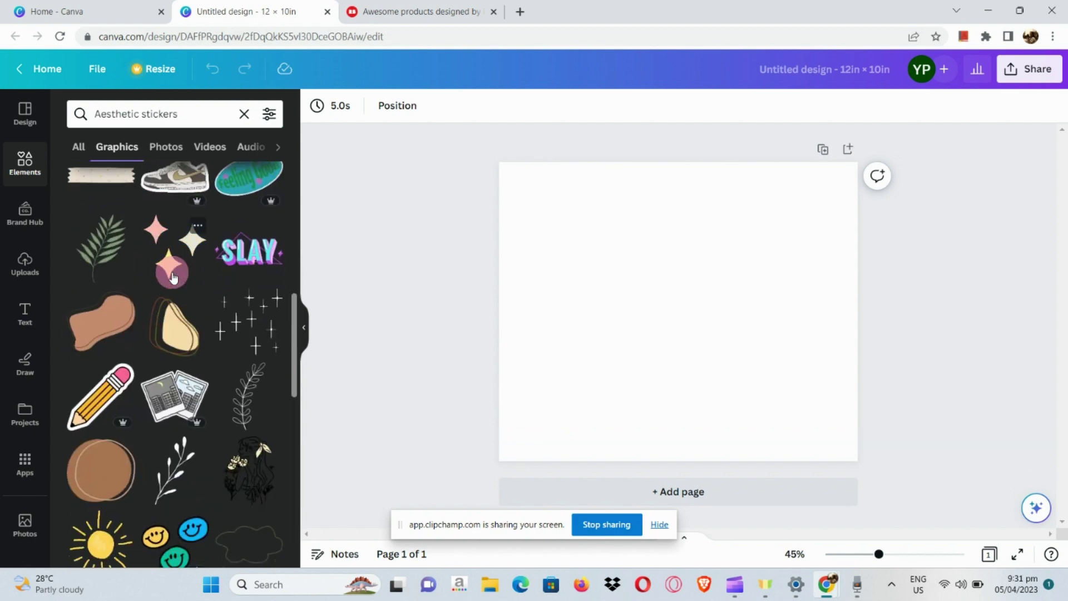
pyautogui.scroll(-1, 173, 277)
pyautogui.scroll(2, 174, 277)
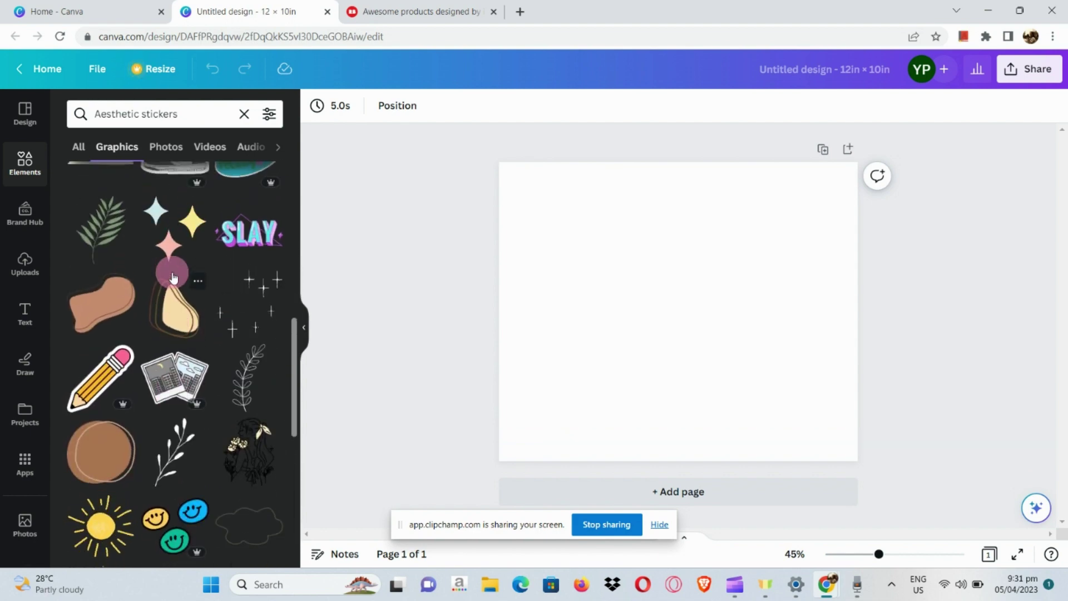
pyautogui.scroll(-5, 173, 276)
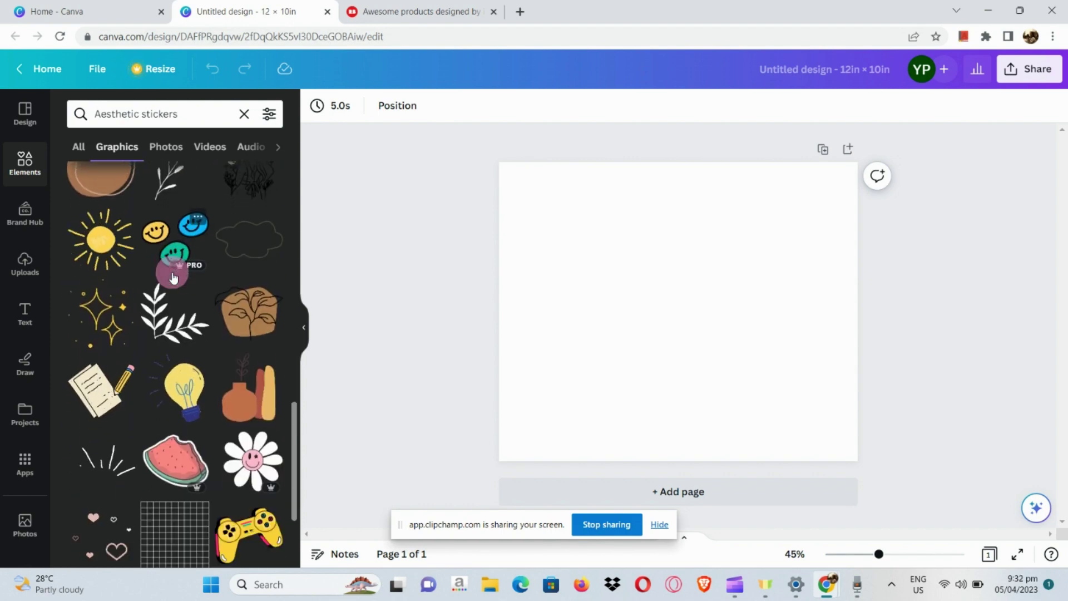
pyautogui.scroll(-1, 174, 277)
pyautogui.scroll(-1, 174, 277)
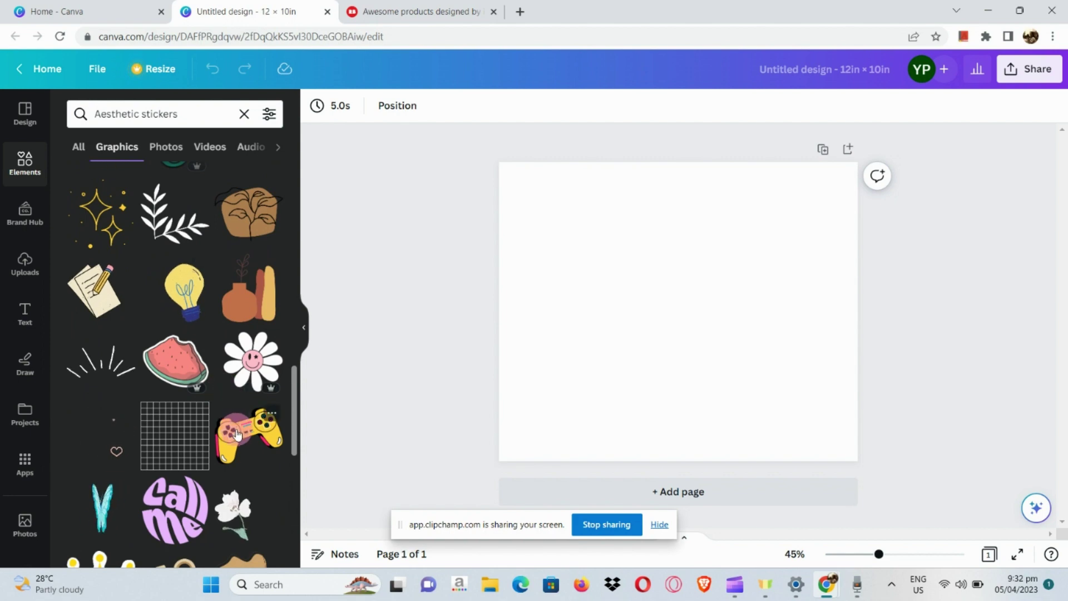
pyautogui.scroll(3, 236, 434)
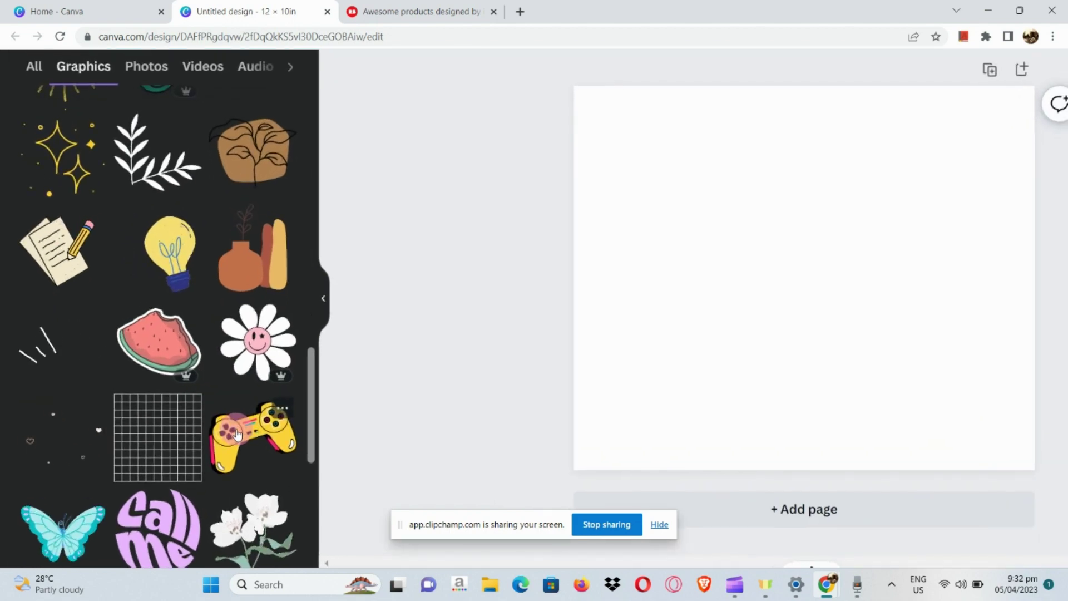
pyautogui.scroll(-3, 236, 434)
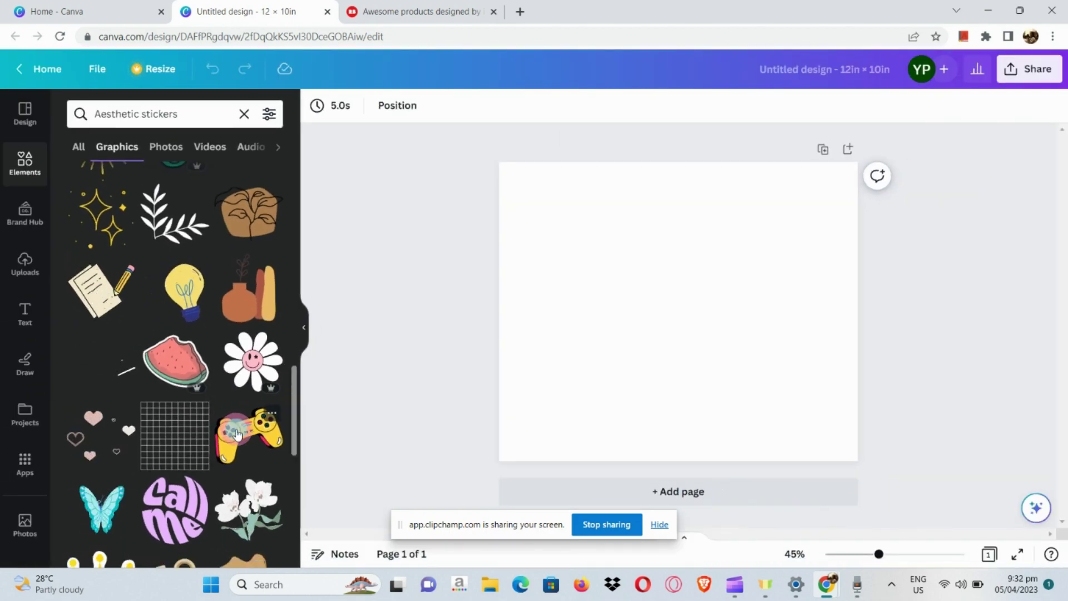
pyautogui.click(236, 433)
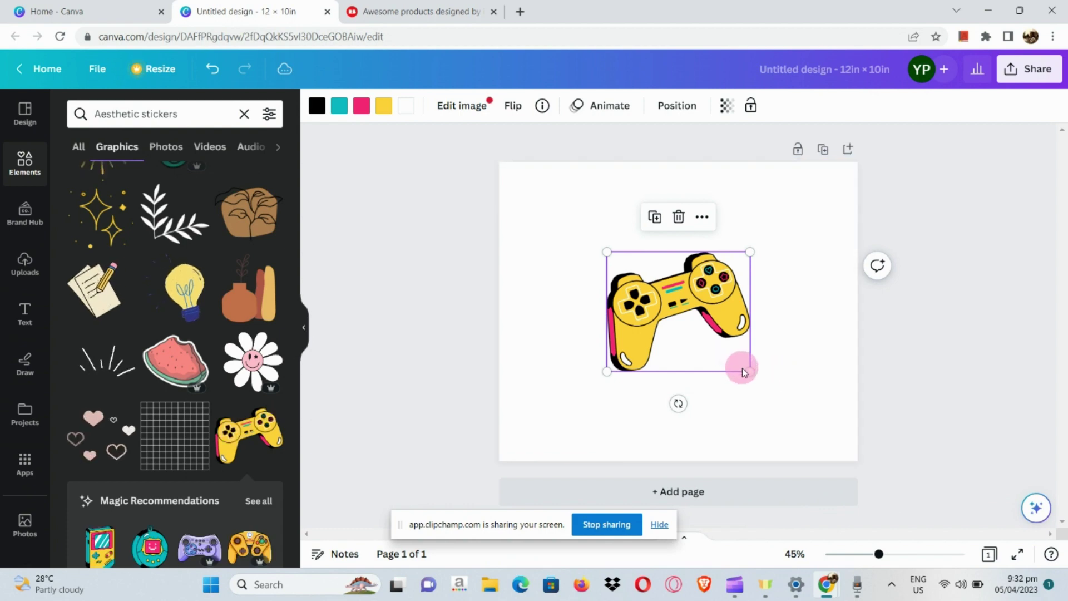
pyautogui.moveTo(744, 368); pyautogui.dragTo(764, 383)
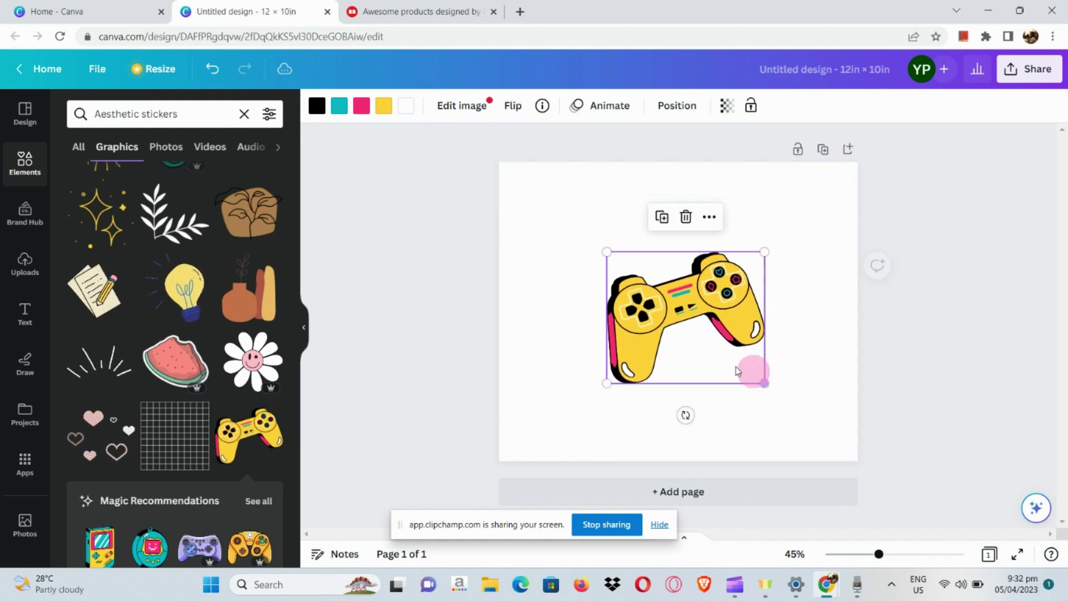
# Step: Enlarge the gamepad a bit more and add a heading positioned above it
pyautogui.click(19, 316)
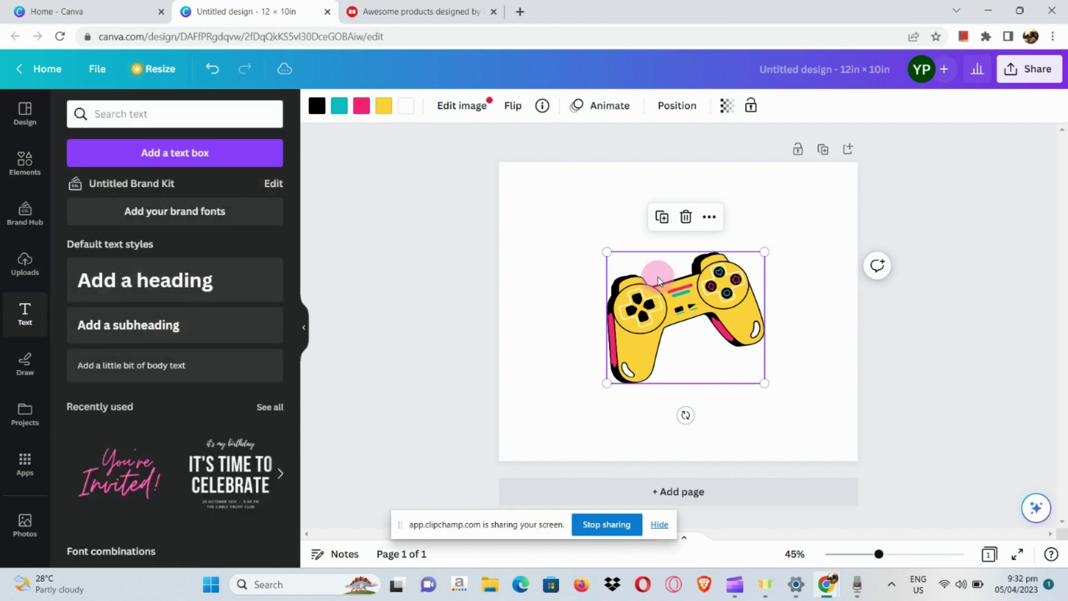
pyautogui.moveTo(605, 383); pyautogui.dragTo(599, 390)
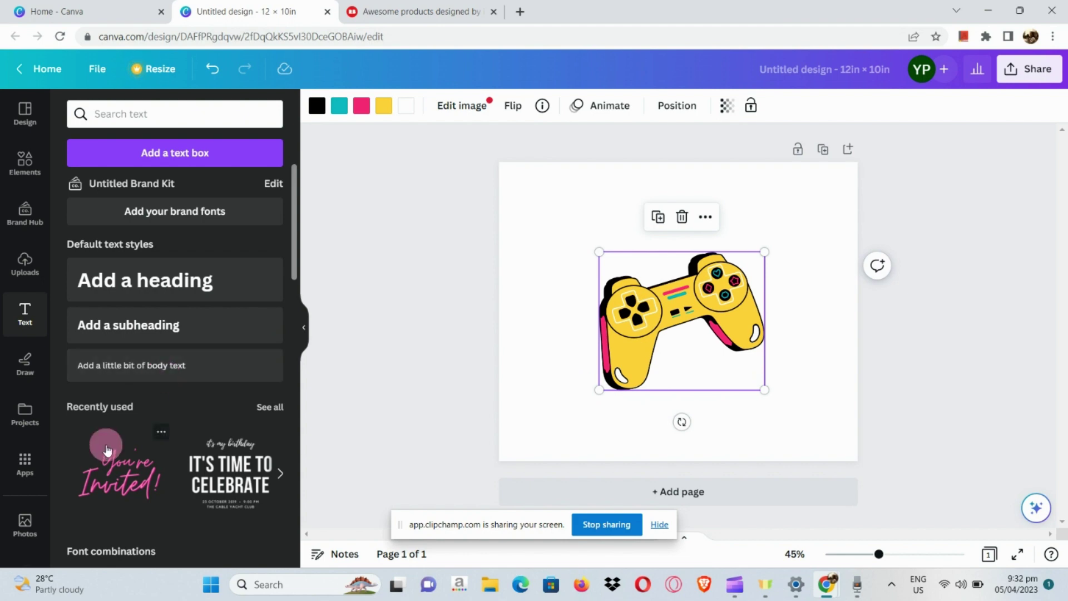
pyautogui.scroll(-1, 105, 447)
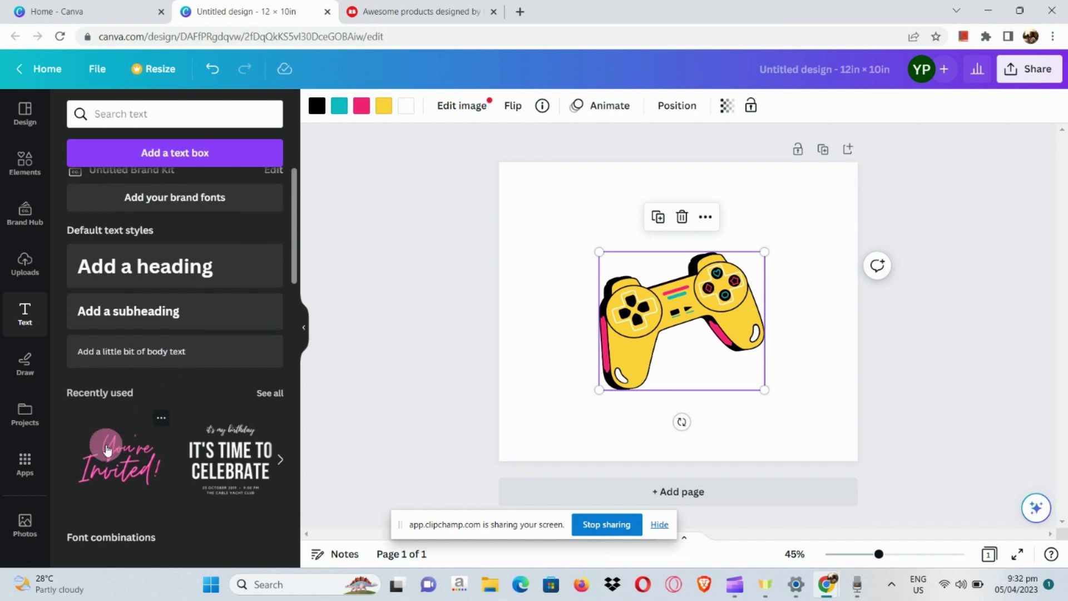
pyautogui.click(178, 271)
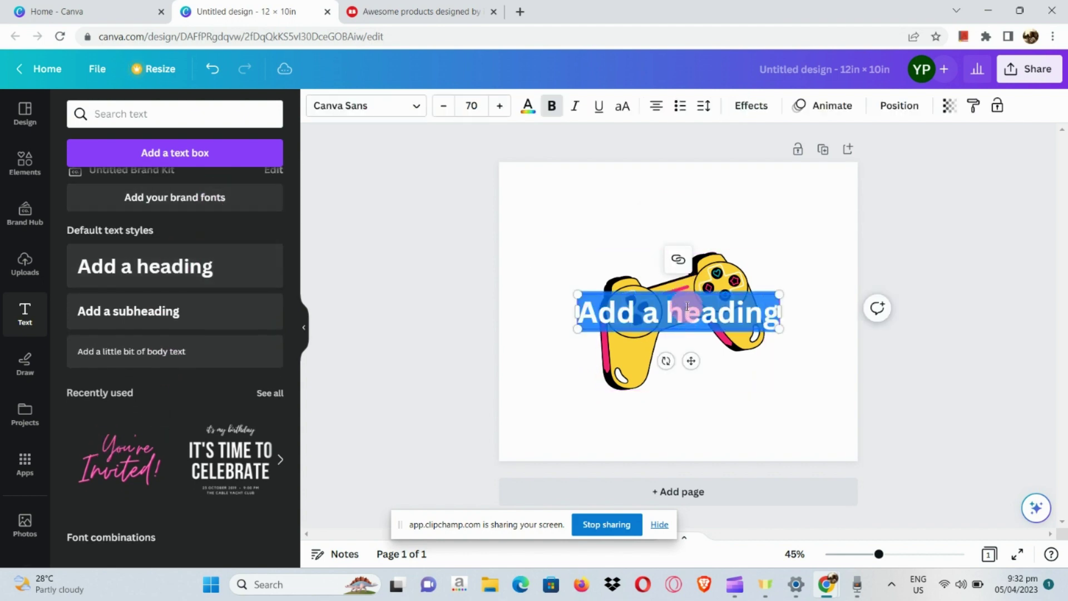
pyautogui.moveTo(684, 303); pyautogui.dragTo(616, 312)
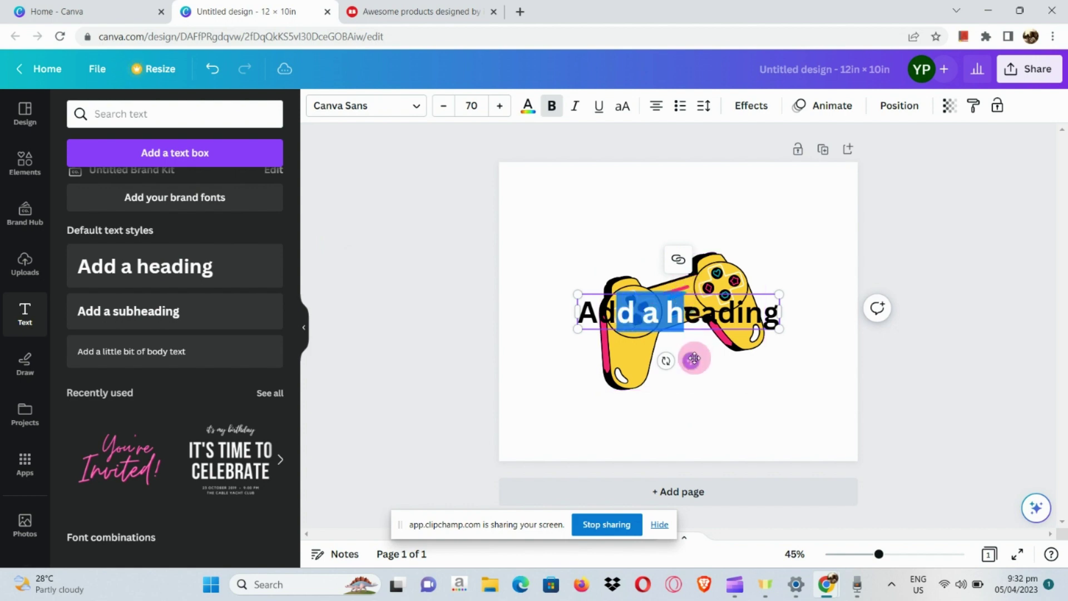
pyautogui.moveTo(692, 359); pyautogui.dragTo(686, 269)
pyautogui.click(756, 230)
# Step: Replace the placeholder heading text with 'GAME ON!' and select it
pyautogui.tripleClick(756, 230)
pyautogui.press('BackSpace')
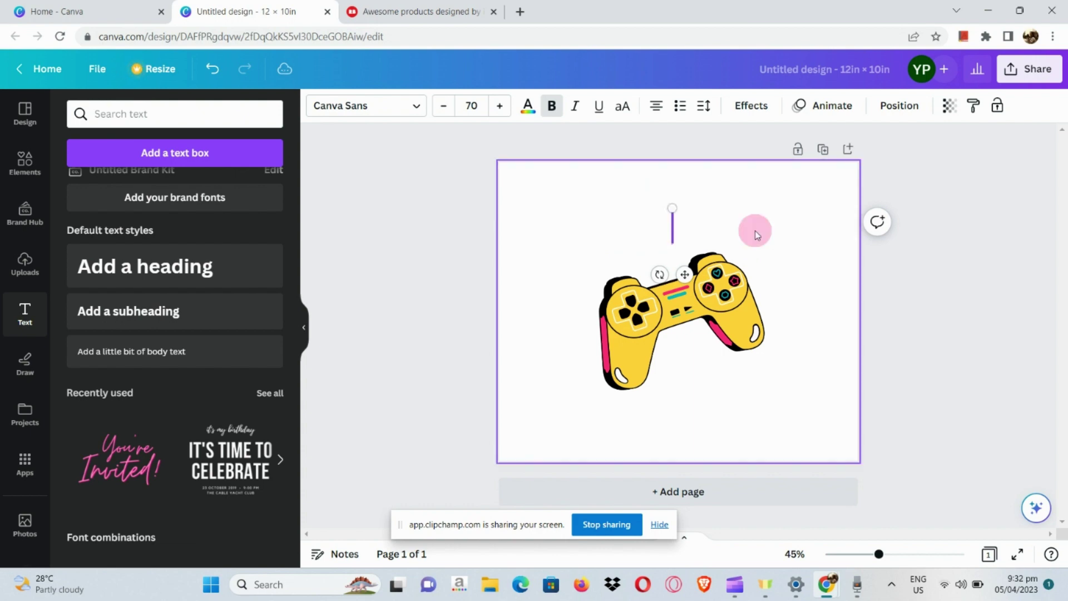
pyautogui.write('ga')
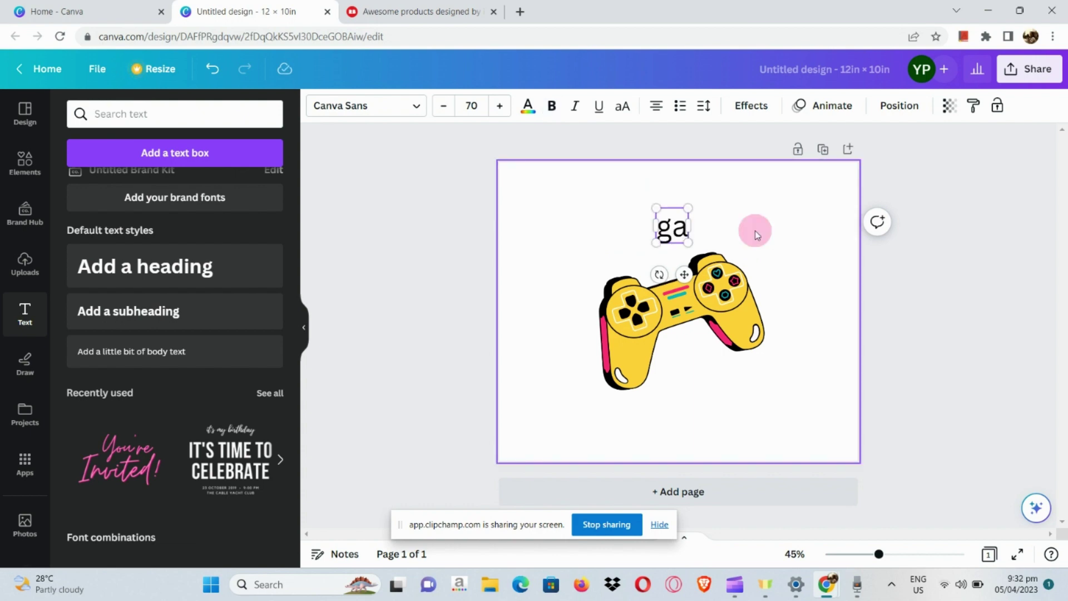
pyautogui.press('capslock')
pyautogui.write('GAE')
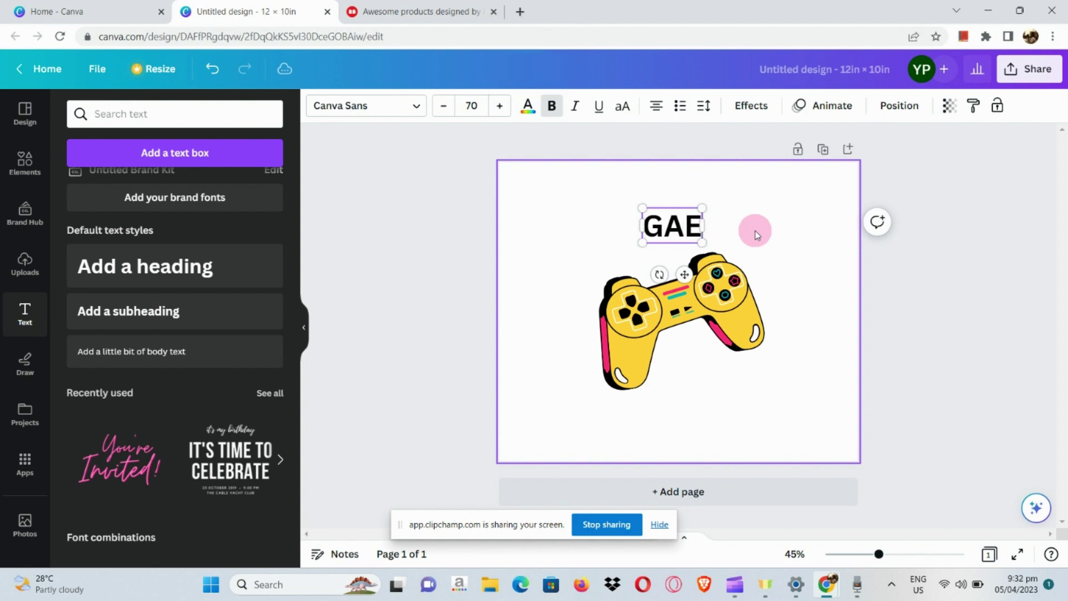
pyautogui.press('BackSpace')
pyautogui.write('NE')
pyautogui.press('BackSpace')
pyautogui.press('BackSpace')
pyautogui.write('ME ON!')
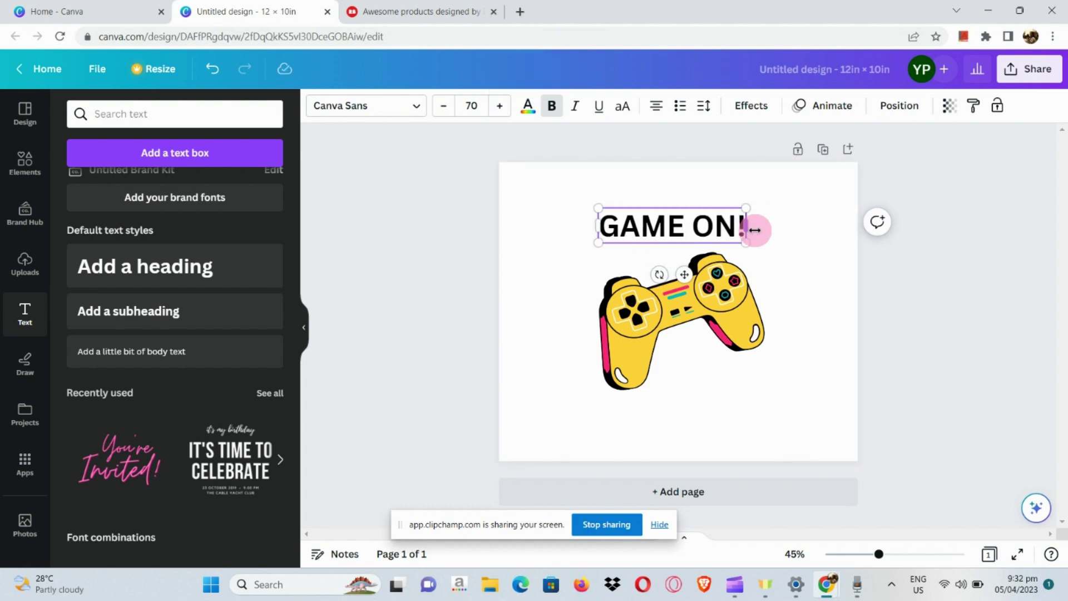
pyautogui.click(685, 221)
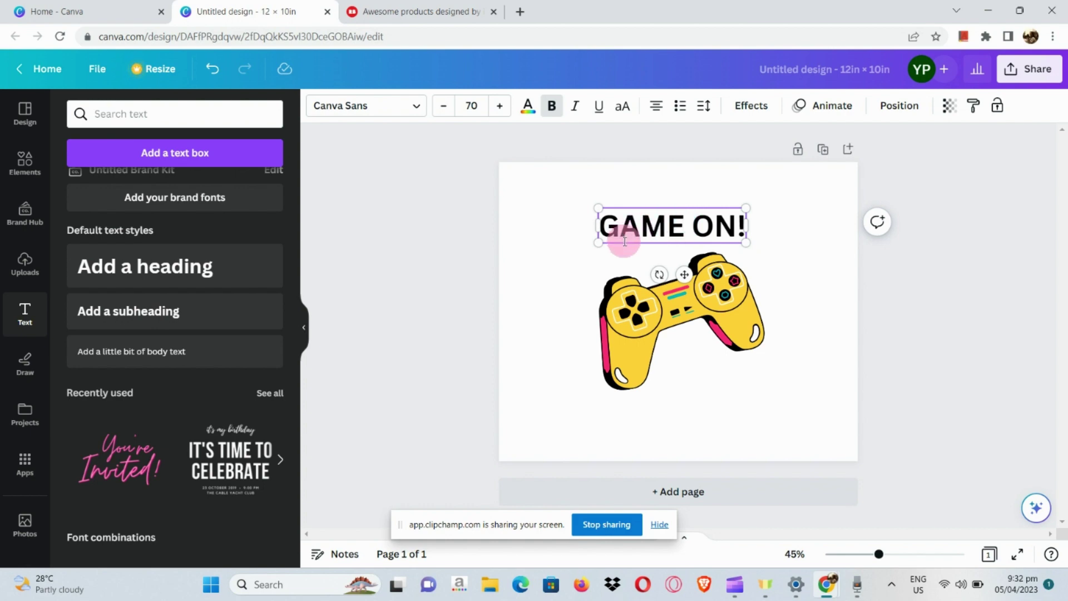
pyautogui.tripleClick(630, 232)
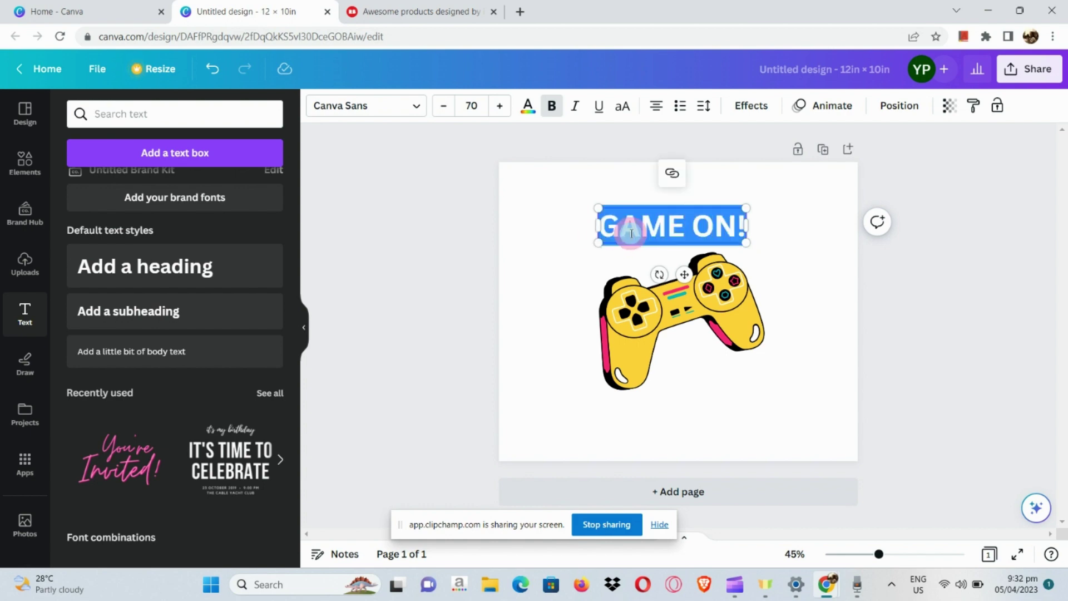
# Step: Change the GAME ON! heading's font from bold Canva Sans to Nixie One
pyautogui.click(389, 111)
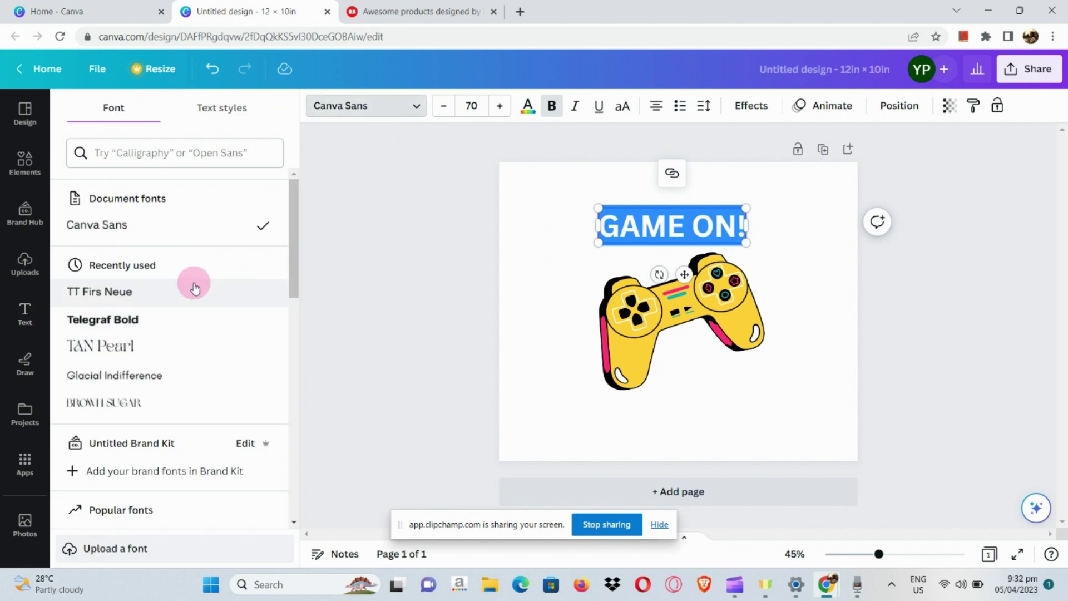
pyautogui.scroll(-5, 194, 283)
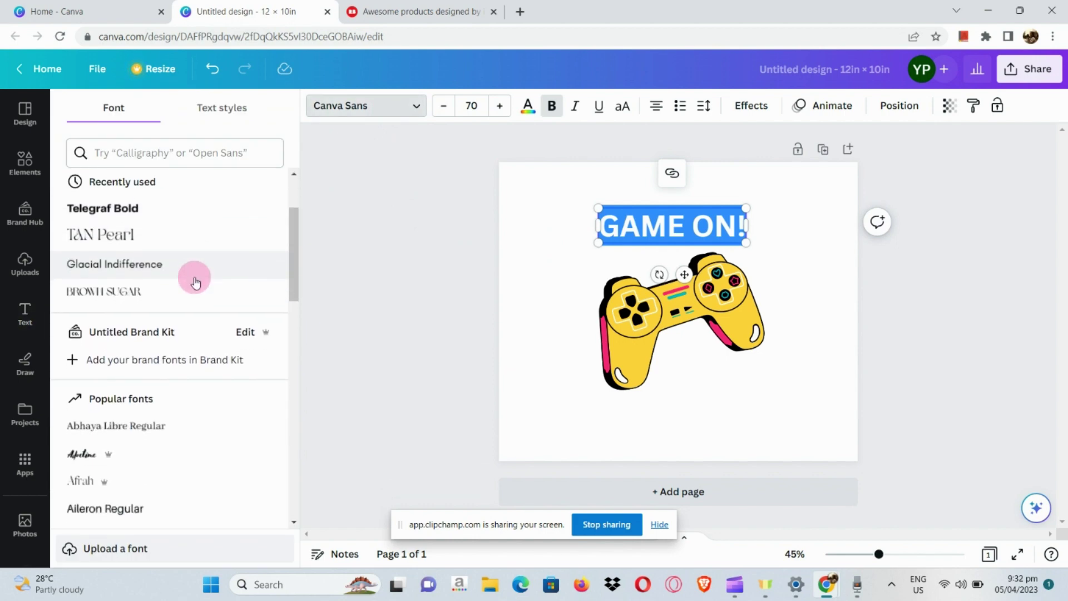
pyautogui.scroll(-6, 195, 283)
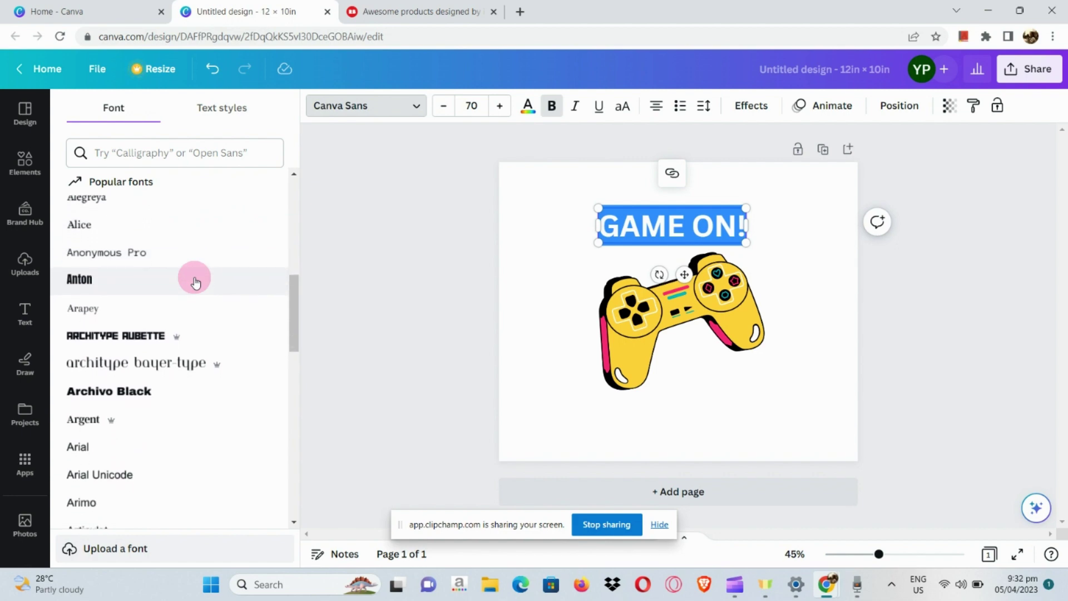
pyautogui.scroll(-6, 194, 283)
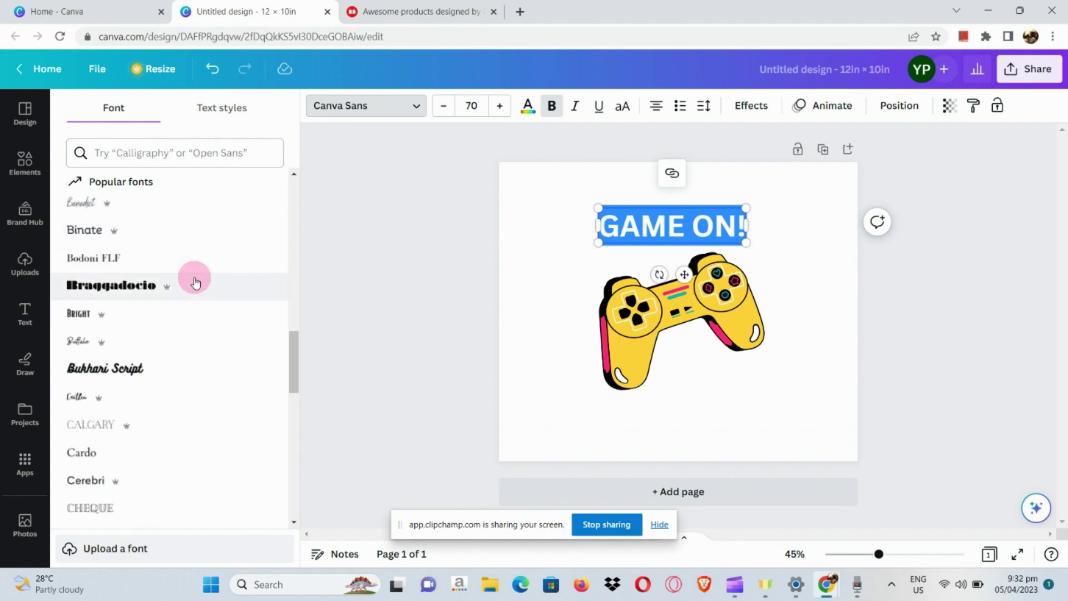
pyautogui.scroll(-5, 195, 282)
pyautogui.scroll(-4, 195, 283)
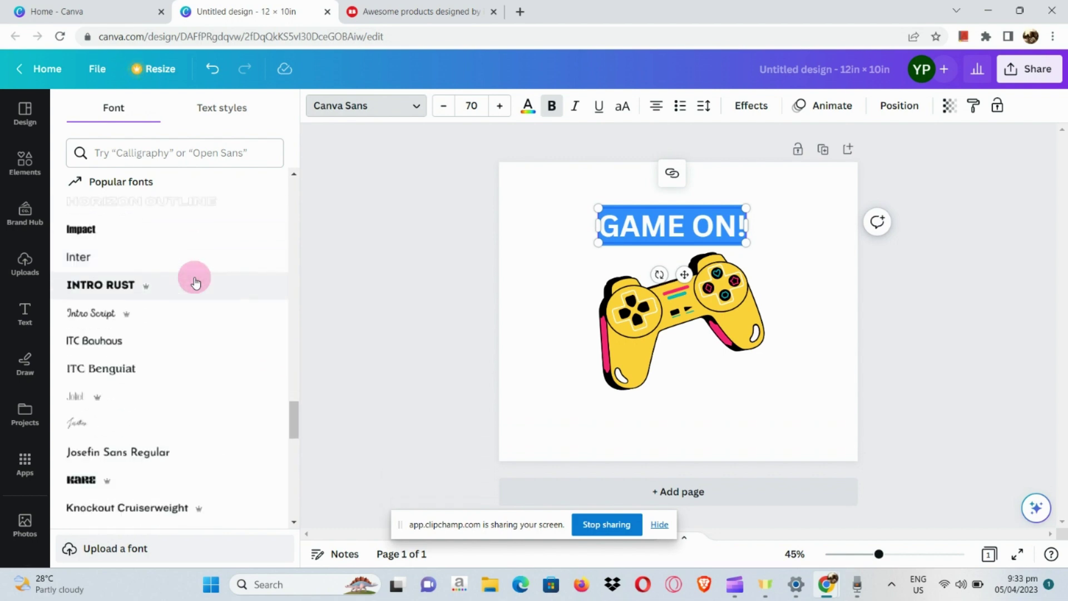
pyautogui.scroll(-2, 194, 282)
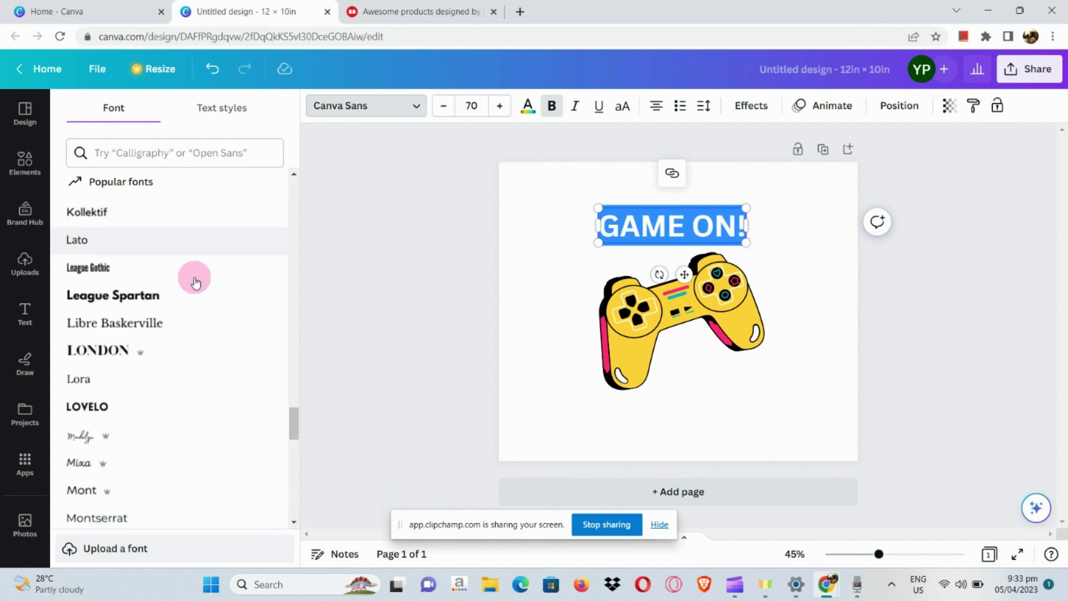
pyautogui.scroll(-2, 195, 282)
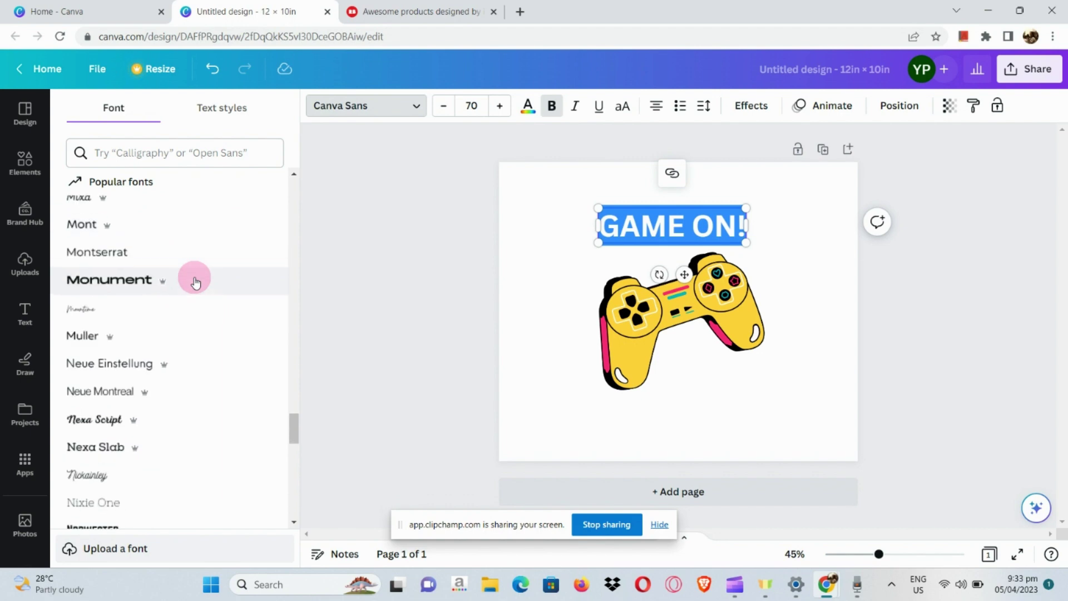
pyautogui.scroll(-2, 194, 283)
pyautogui.scroll(-1, 194, 282)
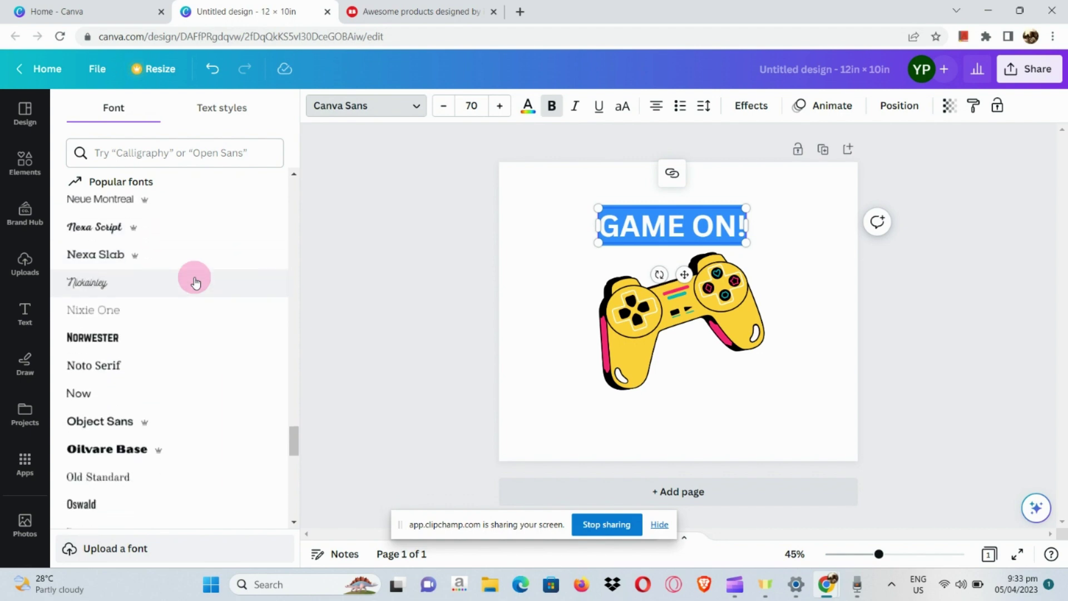
pyautogui.scroll(-1, 193, 279)
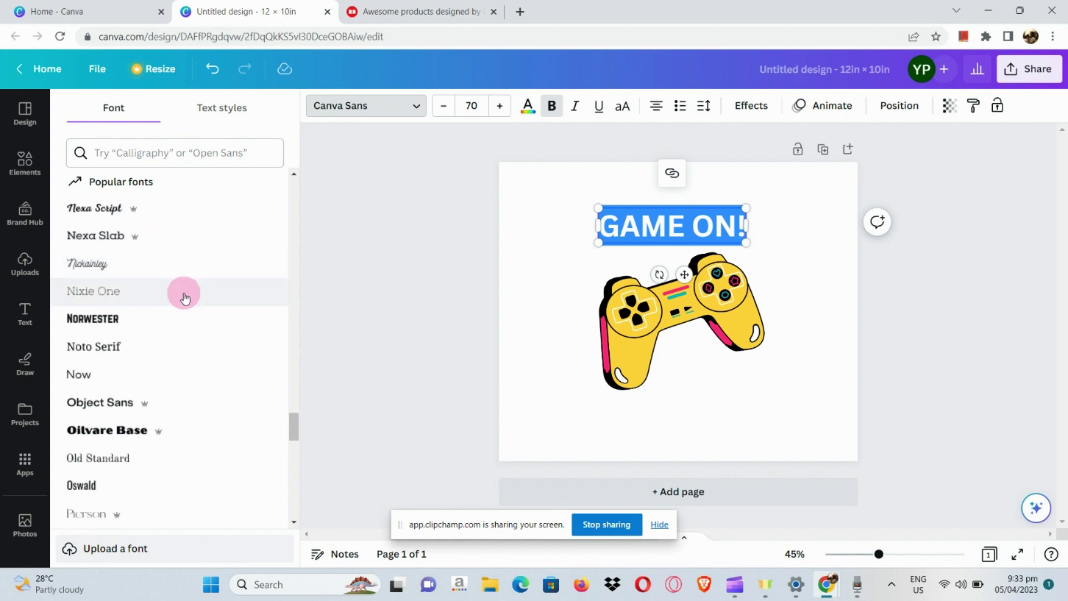
pyautogui.click(185, 298)
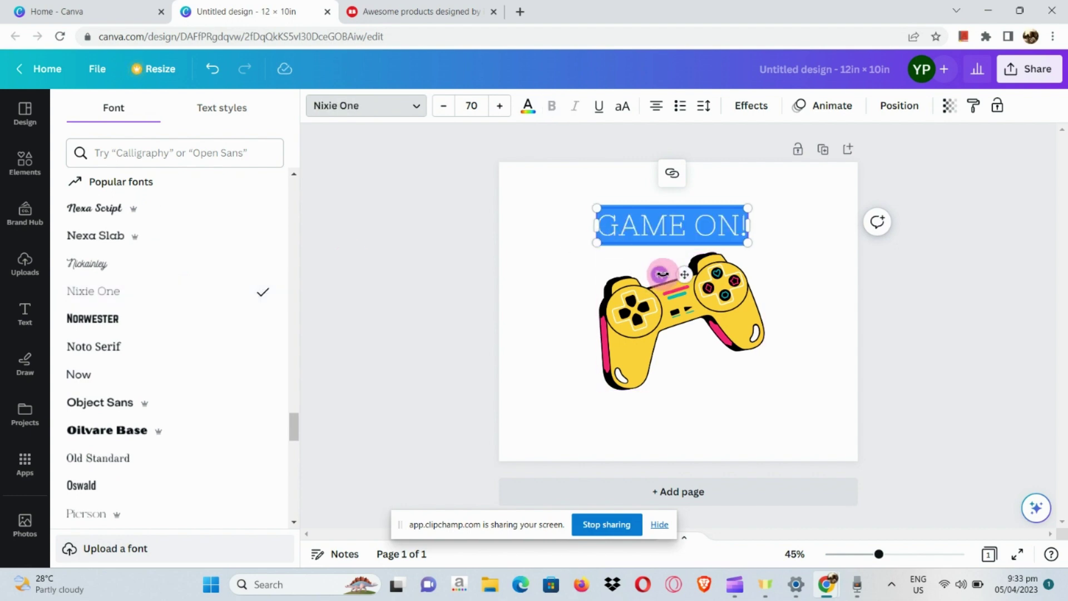
# Step: Tilt the GAME ON! heading about 10° counter-clockwise and lower it onto the gamepad's top edge
pyautogui.moveTo(666, 278); pyautogui.dragTo(708, 315)
pyautogui.click(663, 221)
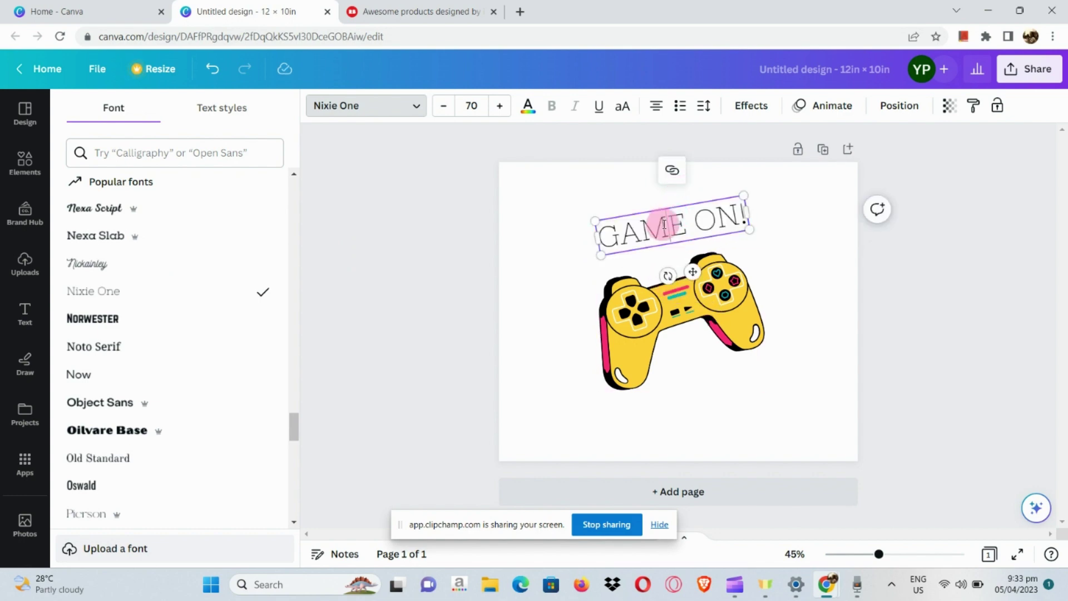
pyautogui.click(692, 271)
pyautogui.moveTo(688, 267); pyautogui.dragTo(677, 283)
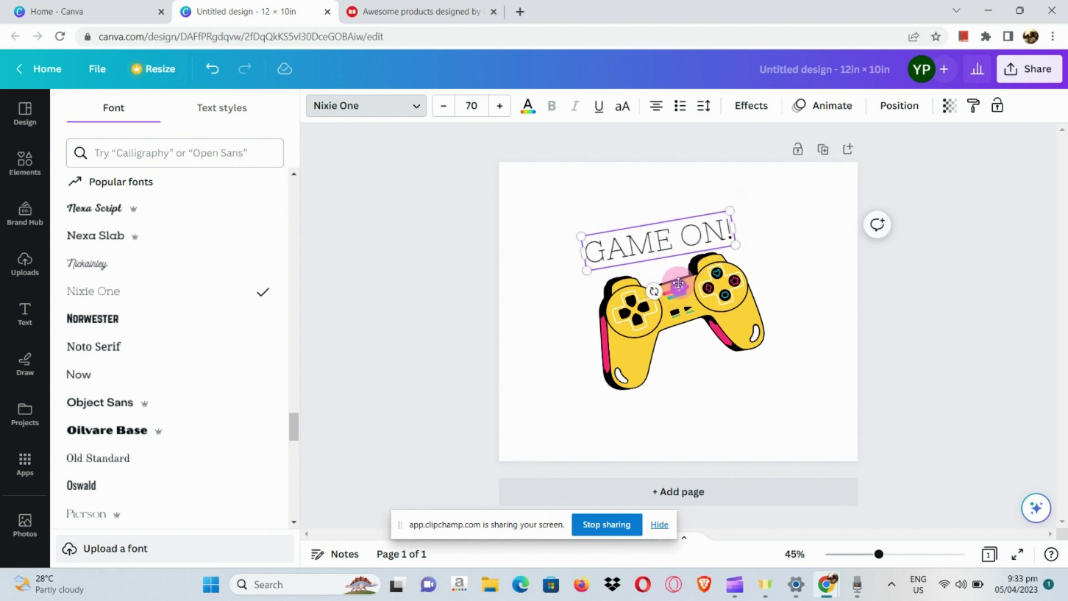
# Step: Apply the Glitch effect to GAME ON! with offset 51, direction 90 and cyan/magenta colours
pyautogui.click(746, 112)
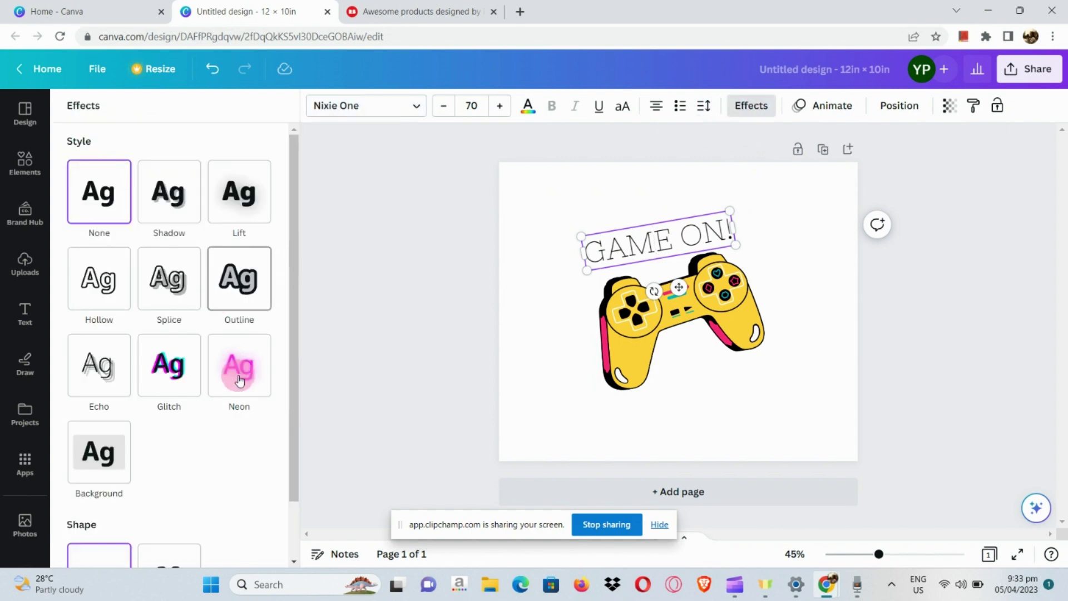
pyautogui.click(171, 379)
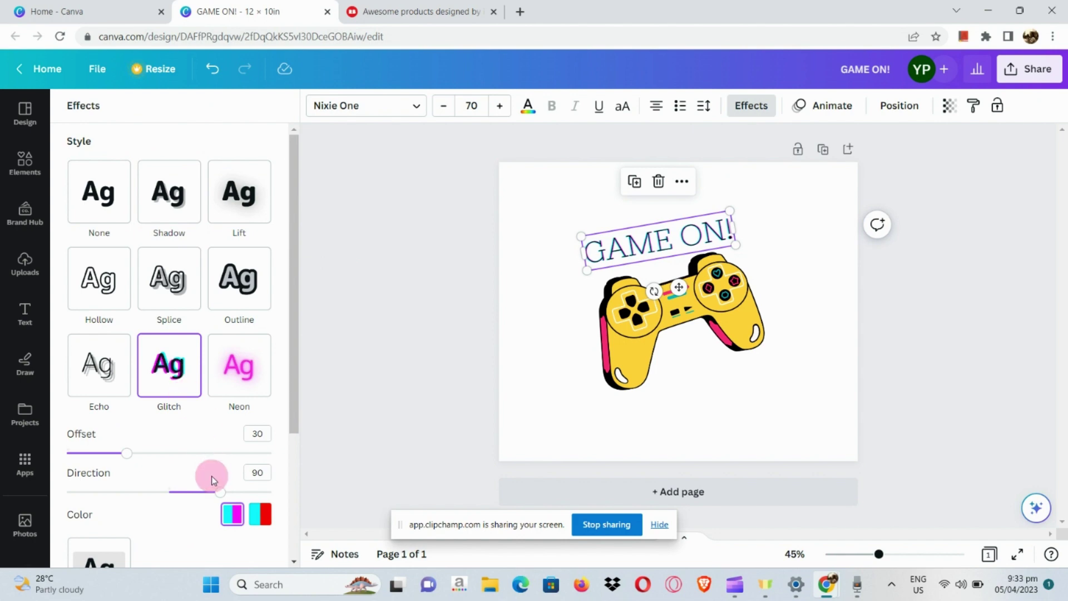
pyautogui.click(119, 457)
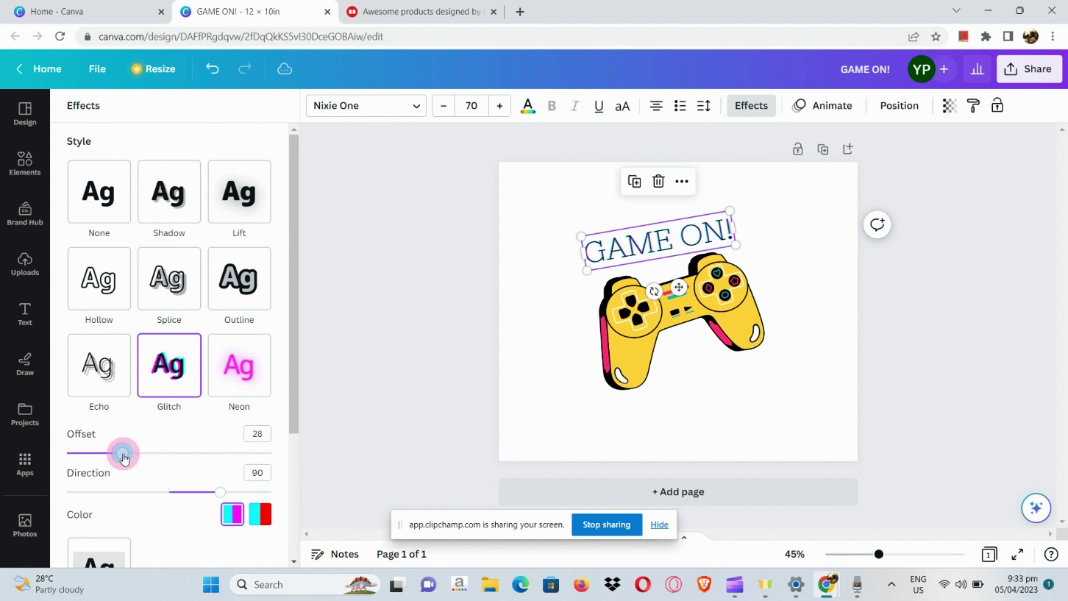
pyautogui.moveTo(126, 459); pyautogui.dragTo(156, 459)
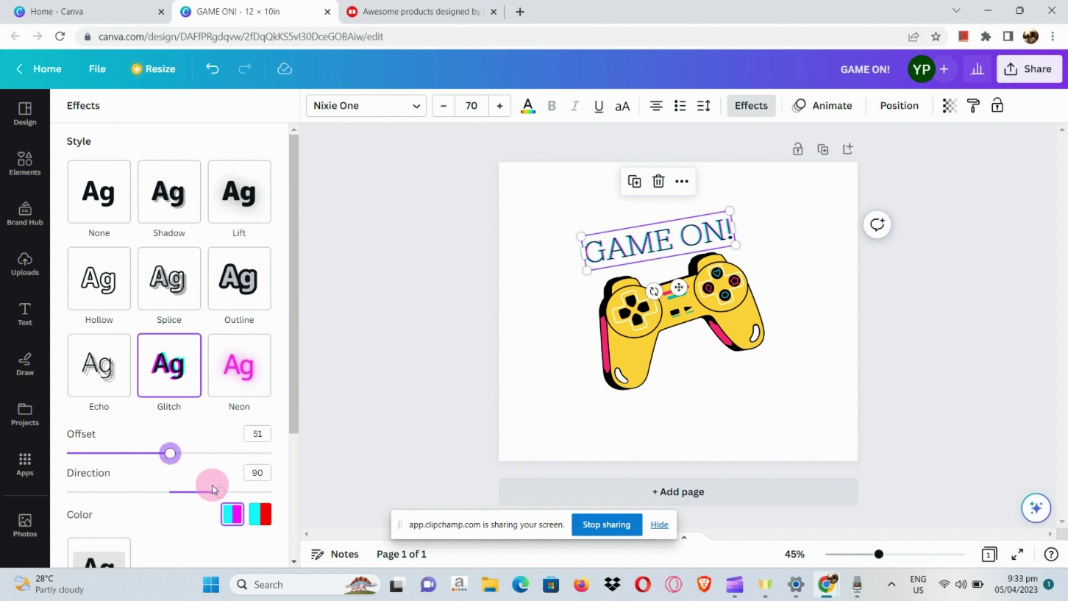
pyautogui.scroll(-2, 222, 495)
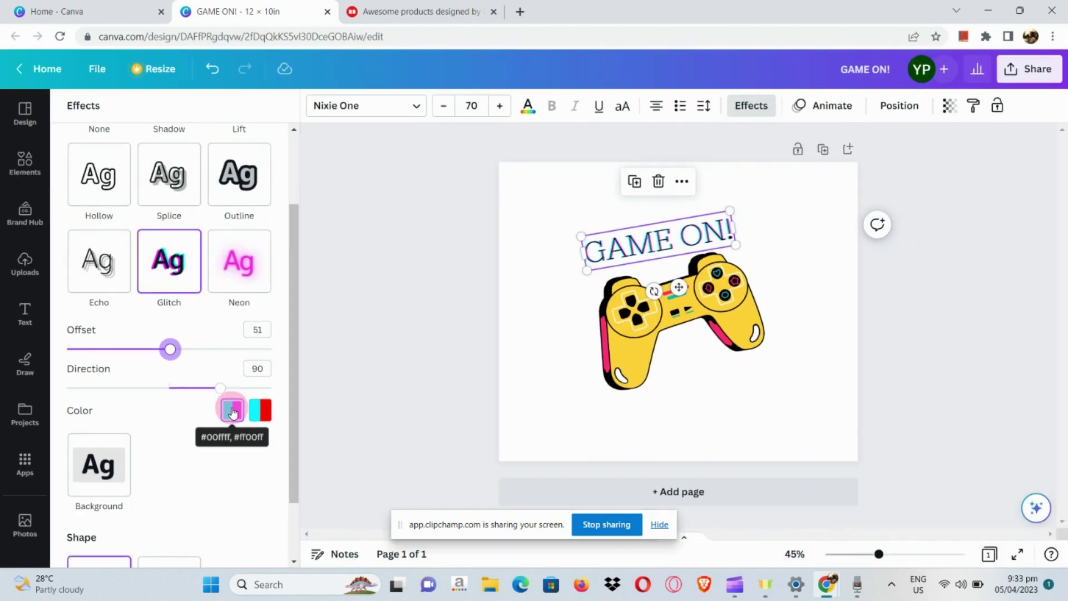
pyautogui.click(232, 413)
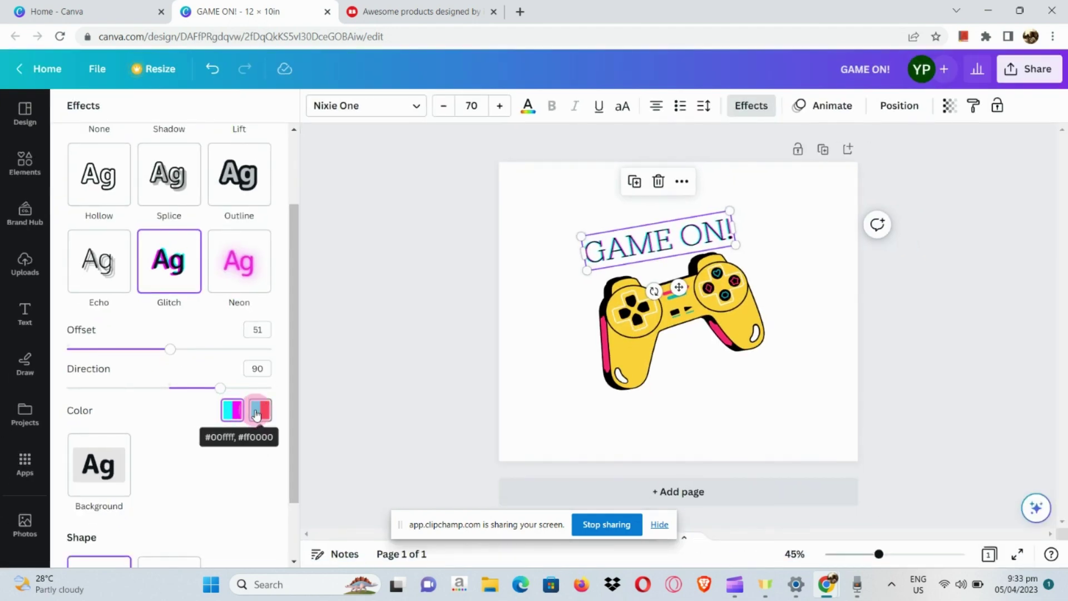
pyautogui.scroll(-1, 190, 411)
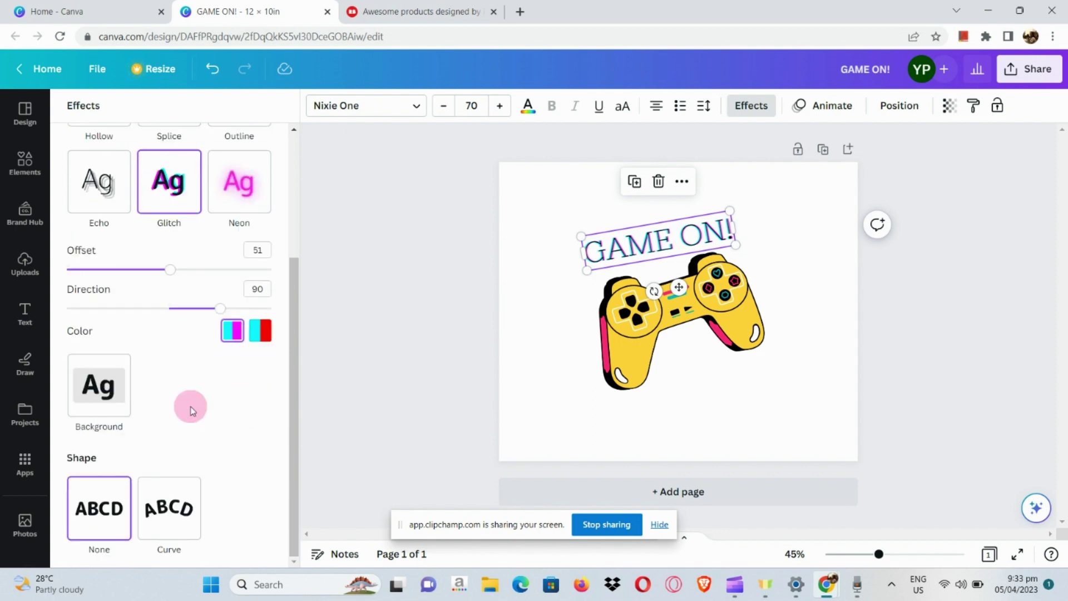
# Step: Apply the Curve shape to GAME ON! and reduce its curve strength from 100 to 43
pyautogui.click(171, 512)
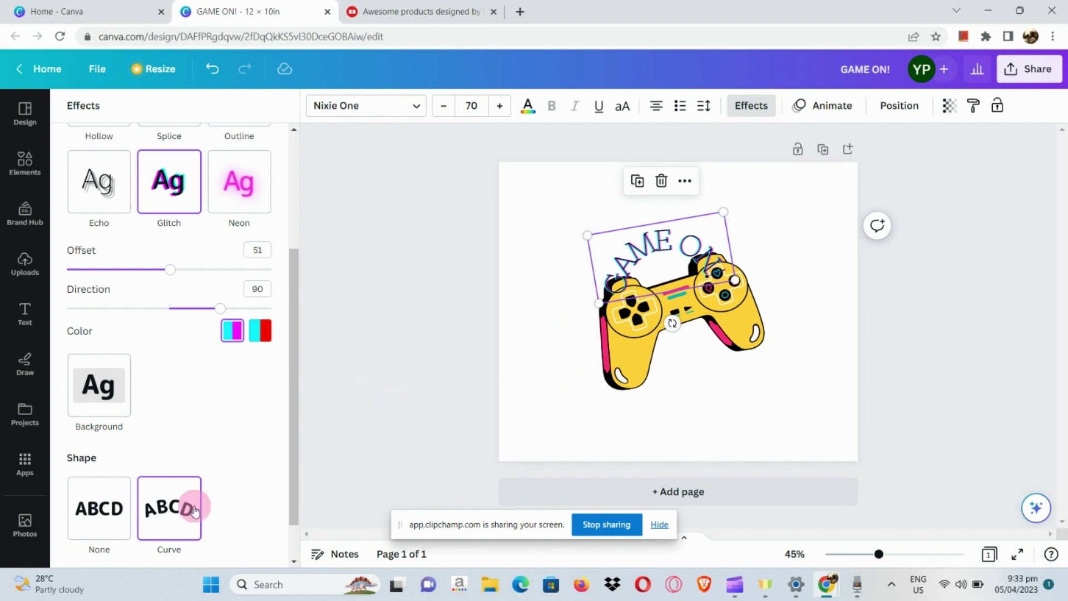
pyautogui.scroll(-1, 189, 511)
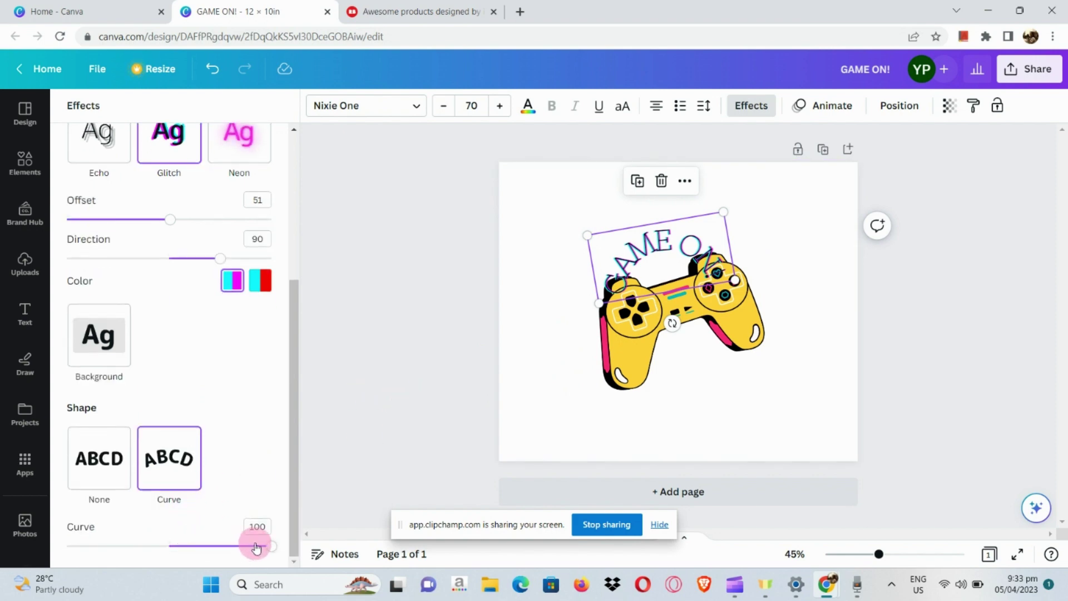
pyautogui.moveTo(268, 547); pyautogui.dragTo(224, 545)
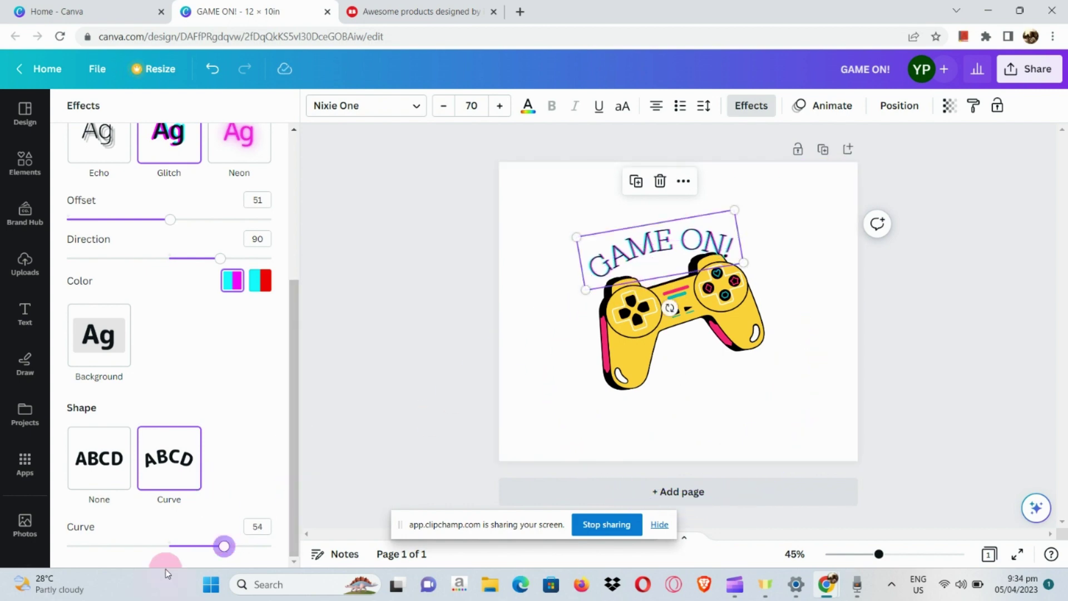
pyautogui.moveTo(222, 550); pyautogui.dragTo(215, 550)
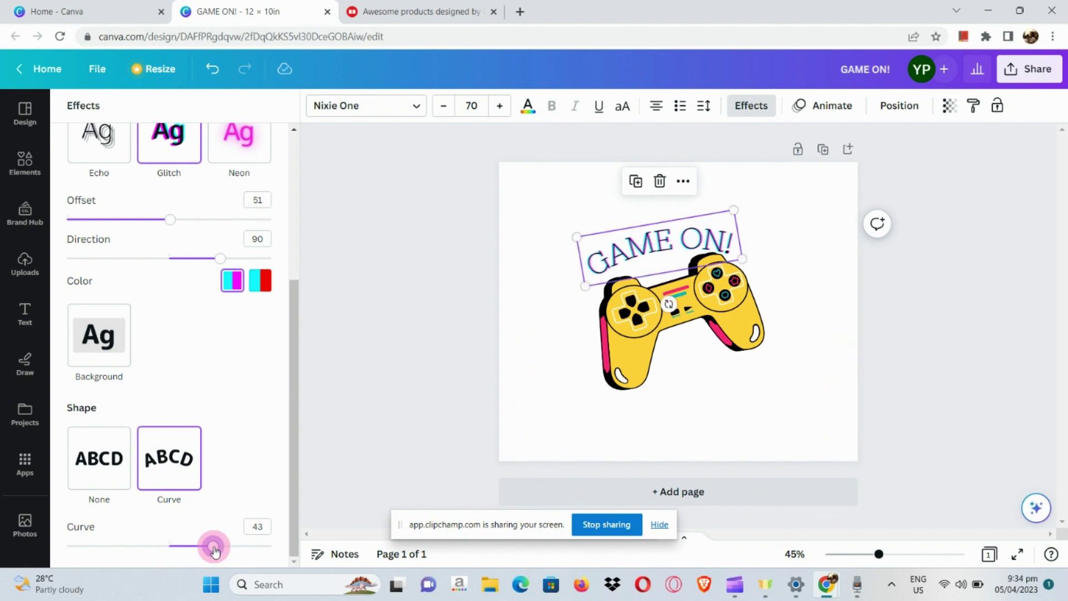
# Step: Try black, yellow and white page backgrounds, then settle on the pink-to-yellow gradient
pyautogui.click(562, 414)
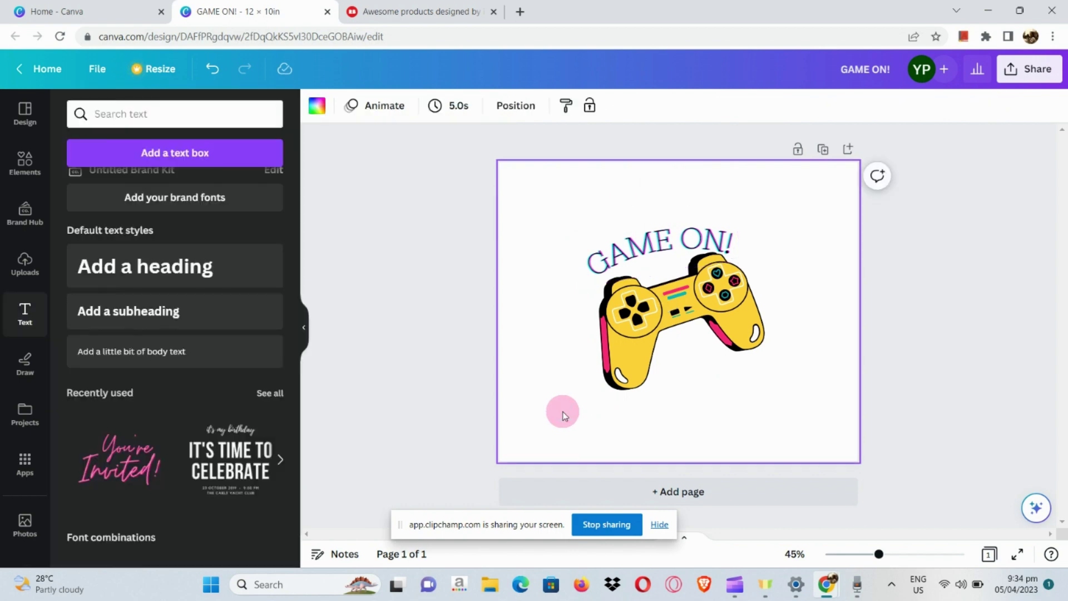
pyautogui.scroll(1, 145, 338)
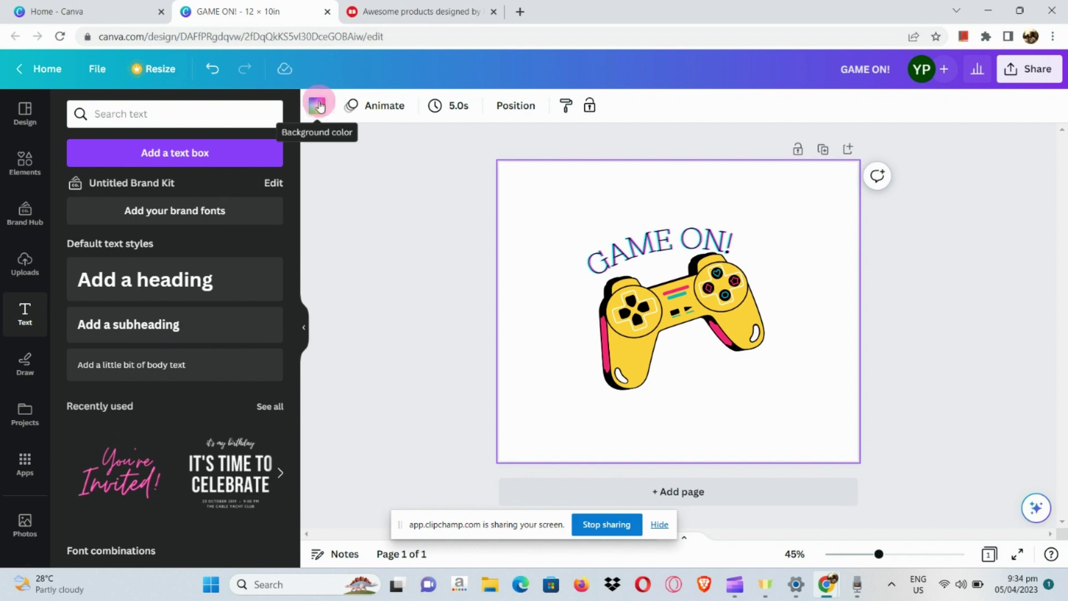
pyautogui.scroll(5, 317, 105)
pyautogui.click(330, 181)
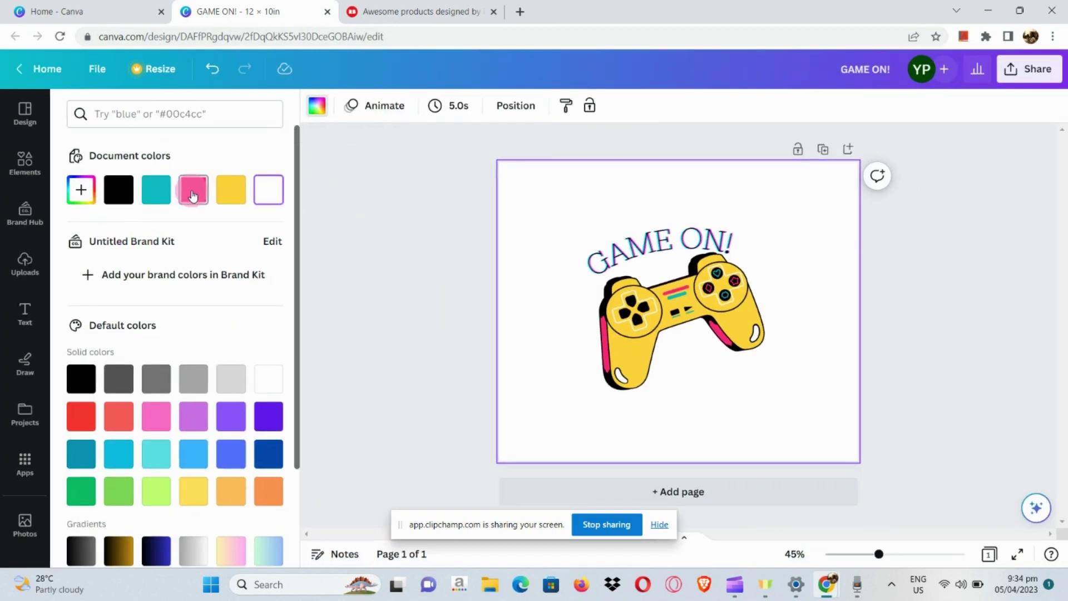
pyautogui.click(126, 197)
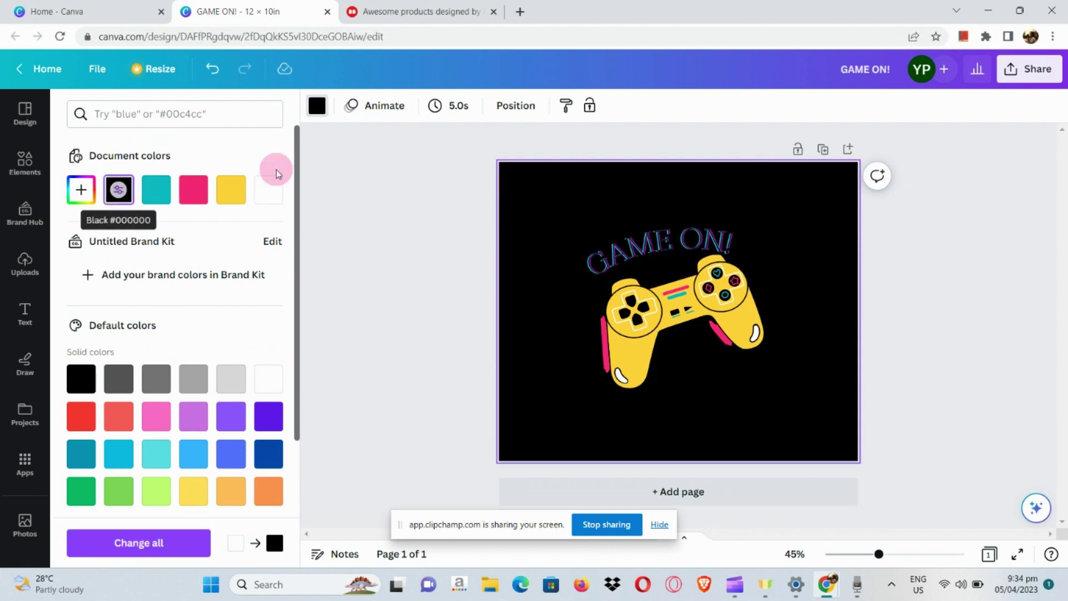
pyautogui.click(222, 195)
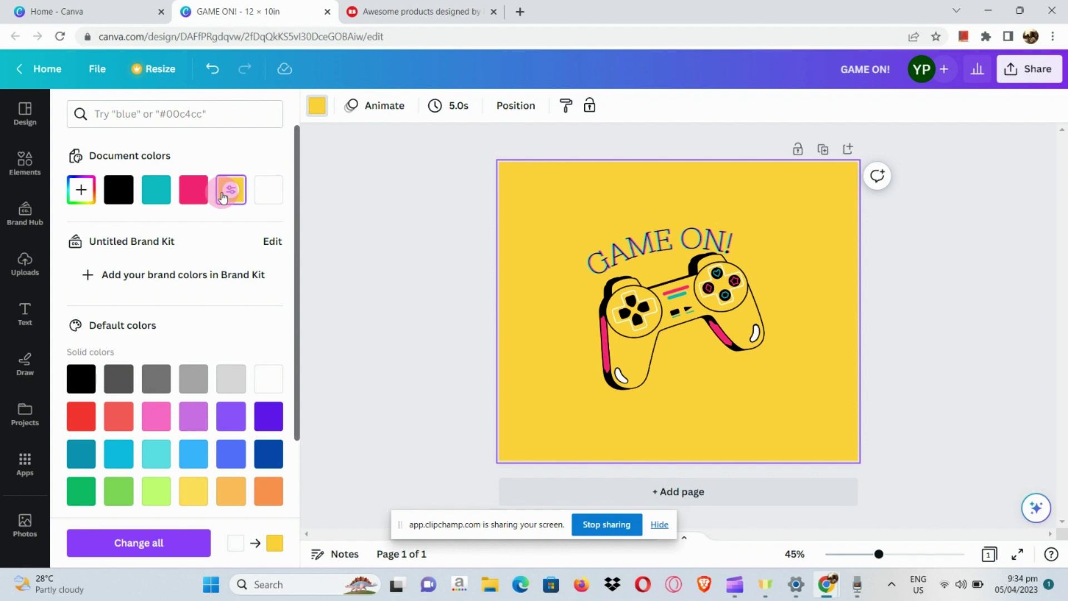
pyautogui.click(280, 199)
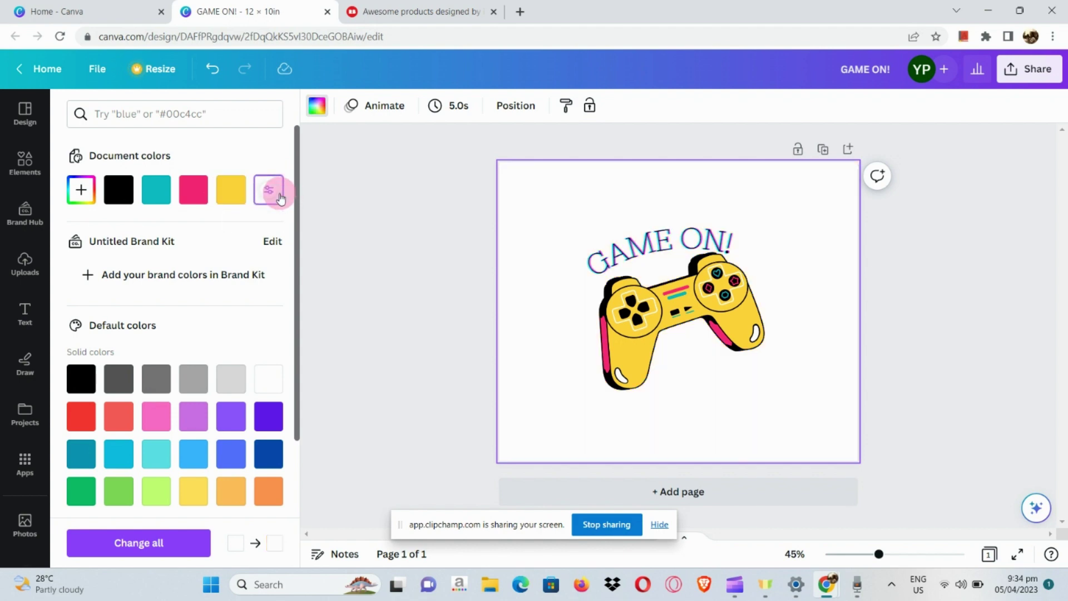
pyautogui.scroll(-3, 200, 489)
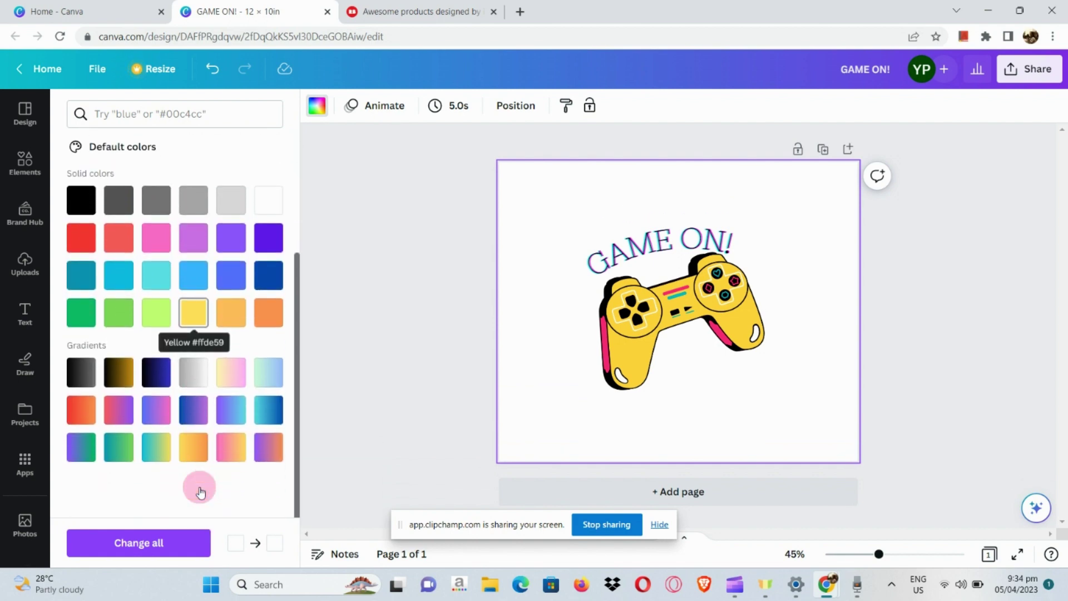
pyautogui.click(201, 450)
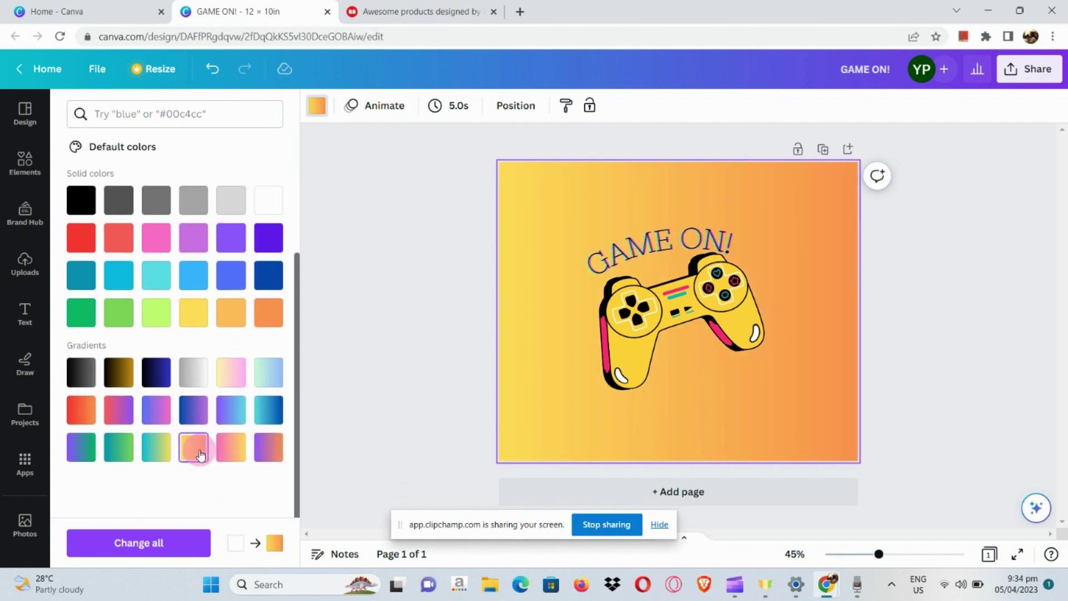
pyautogui.click(241, 455)
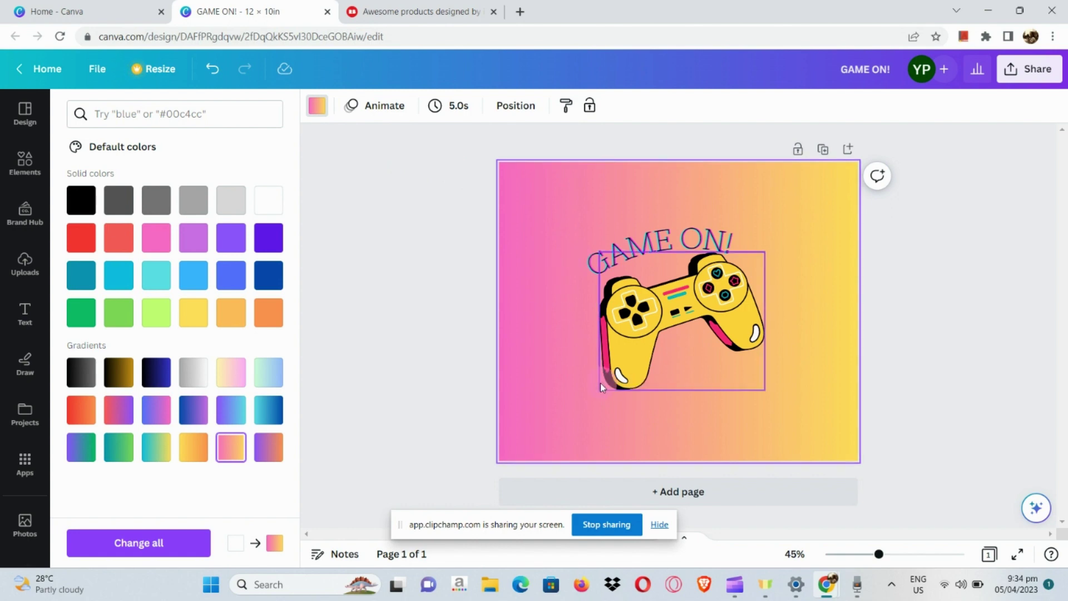
# Step: Download the design as a JPG instead of PNG, saving GAME ON!.jpg
pyautogui.click(1046, 62)
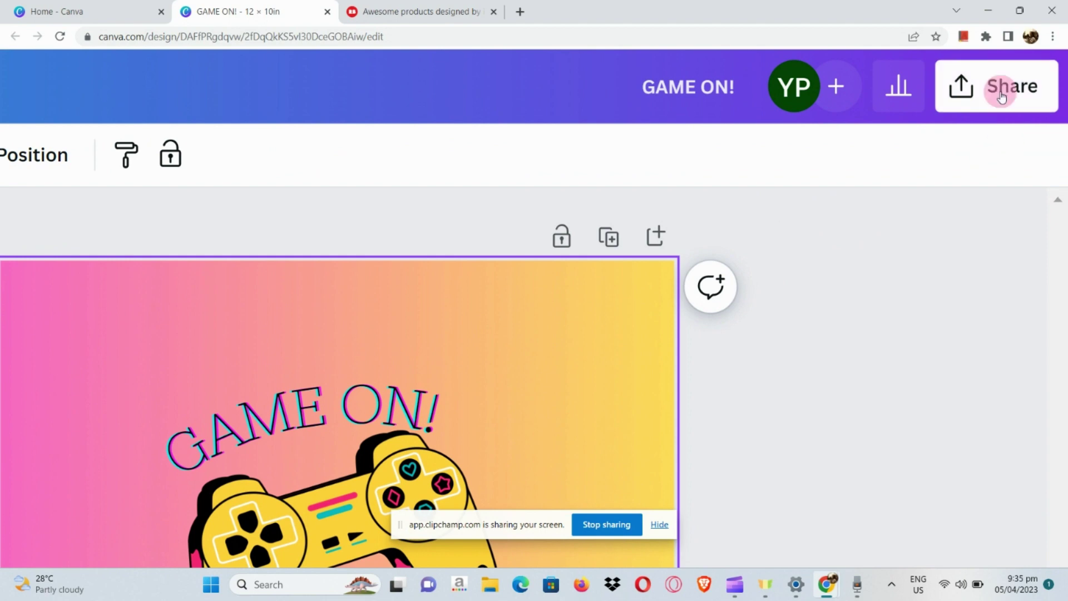
pyautogui.hscroll(-10, 1025, 87)
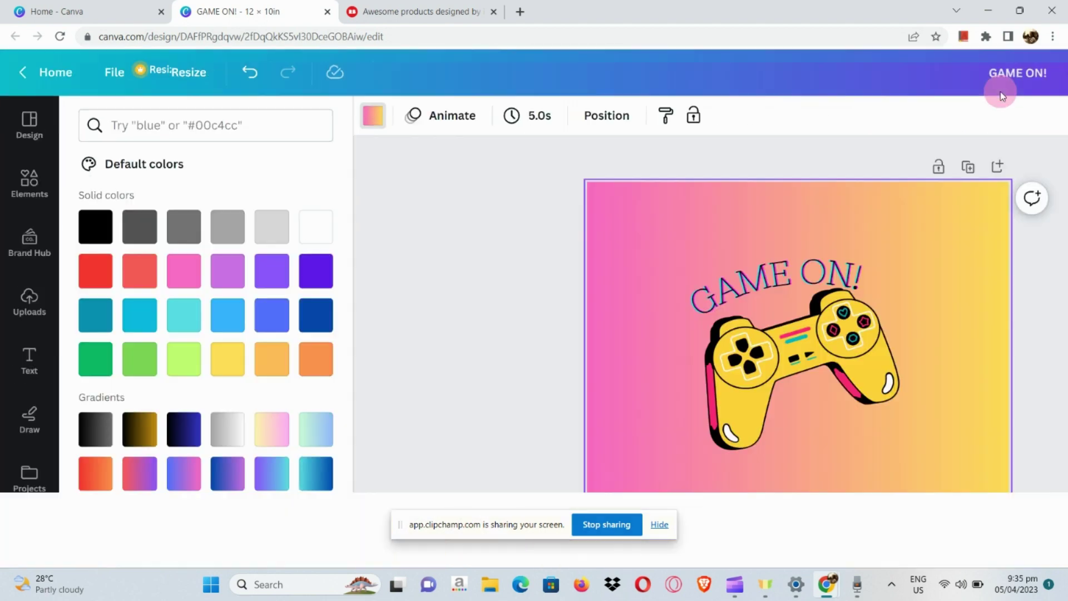
pyautogui.click(1029, 69)
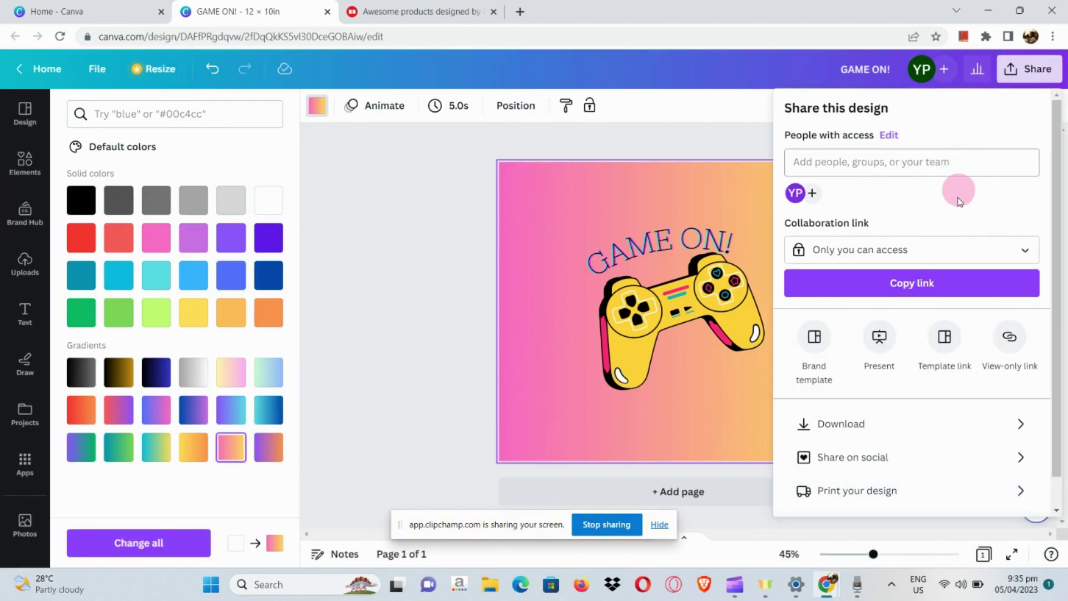
pyautogui.scroll(-1, 947, 250)
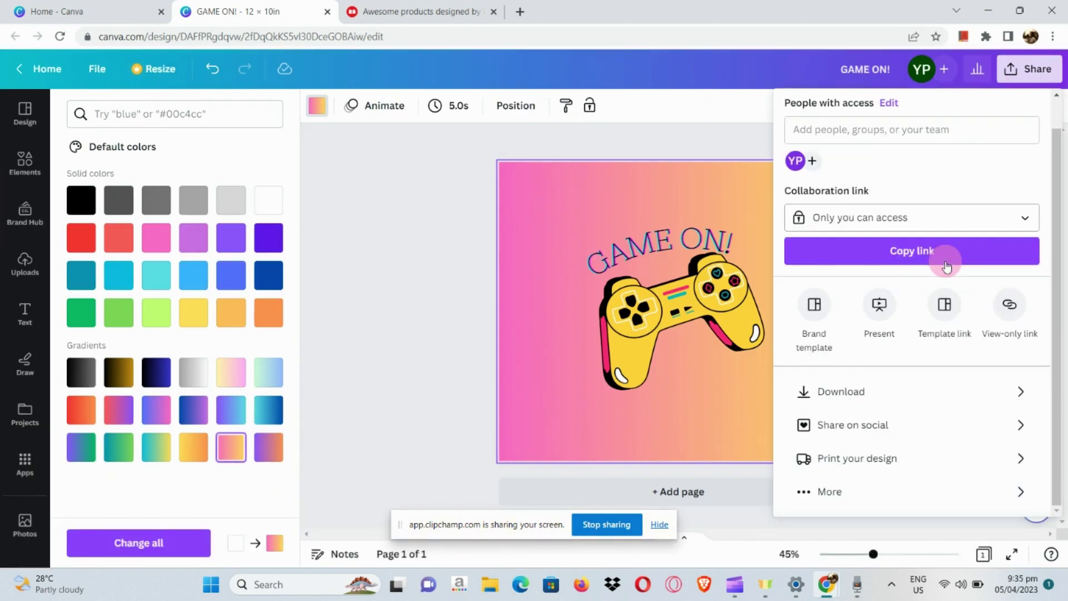
pyautogui.click(937, 392)
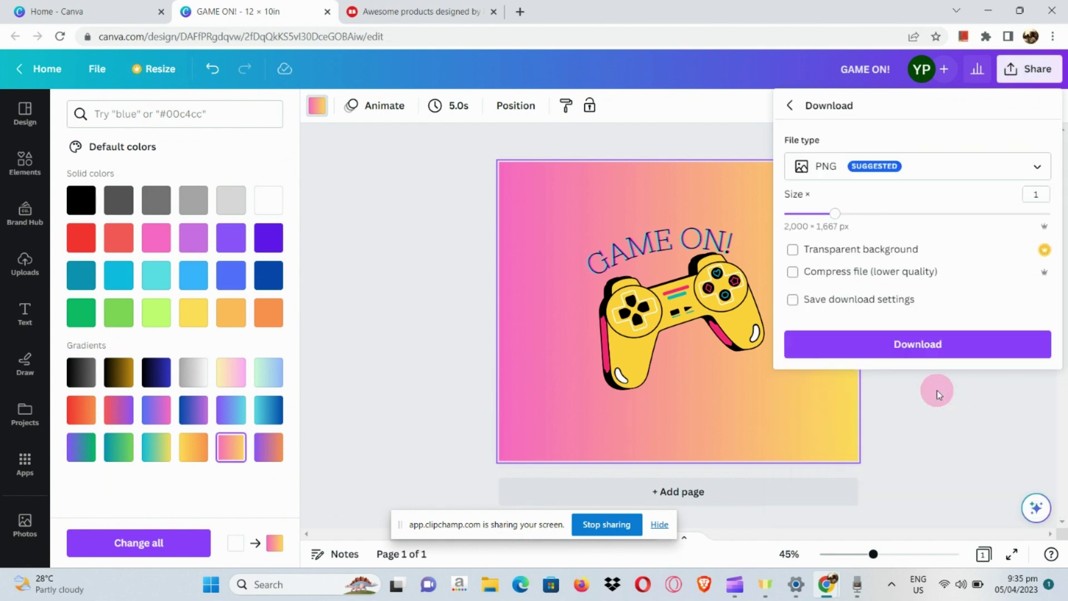
pyautogui.click(1012, 167)
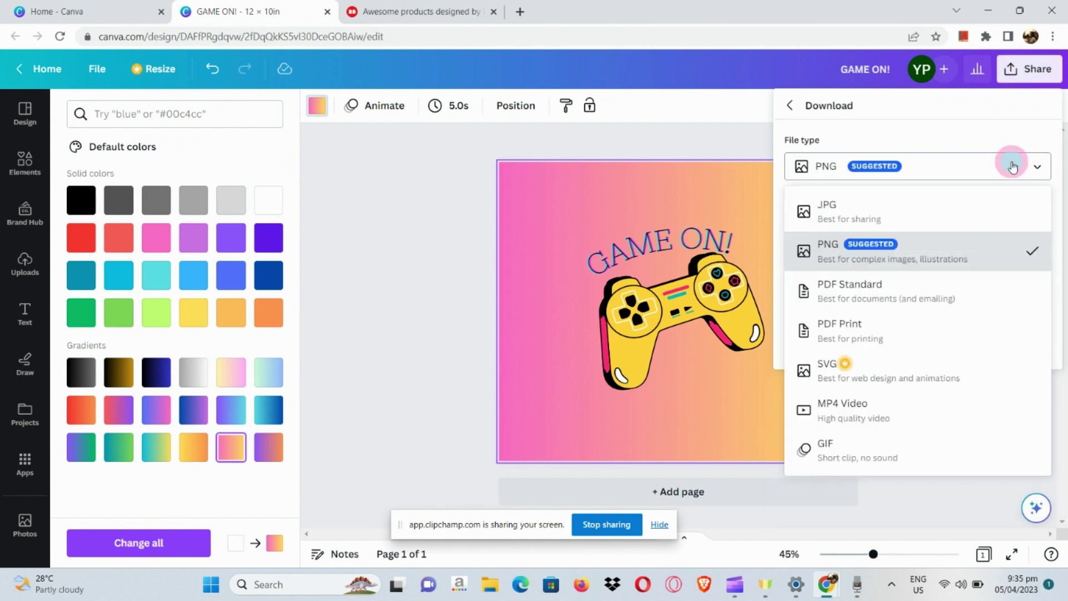
pyautogui.click(989, 217)
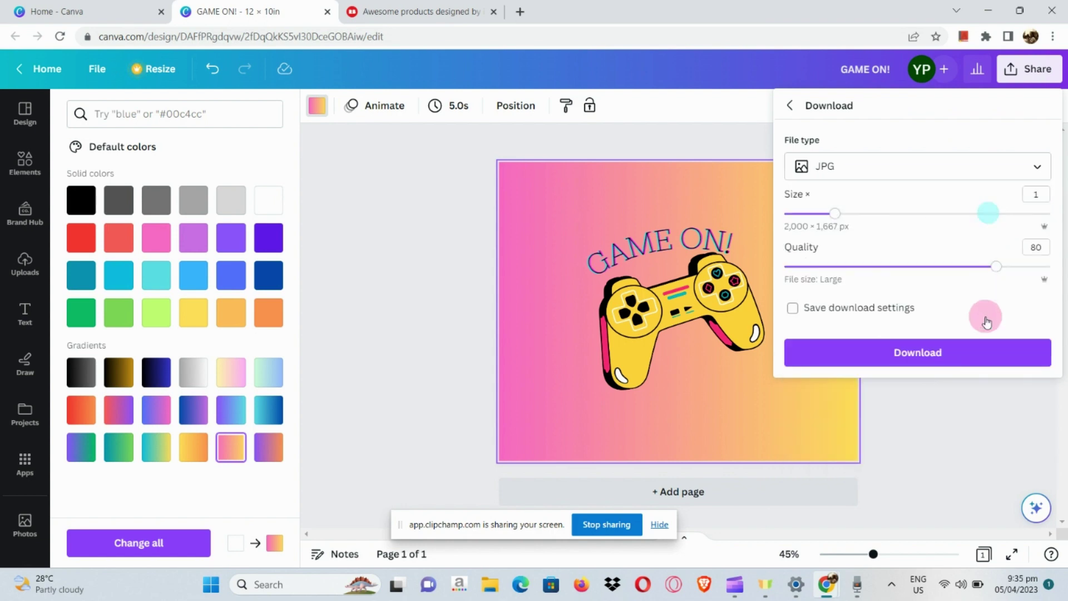
pyautogui.click(982, 345)
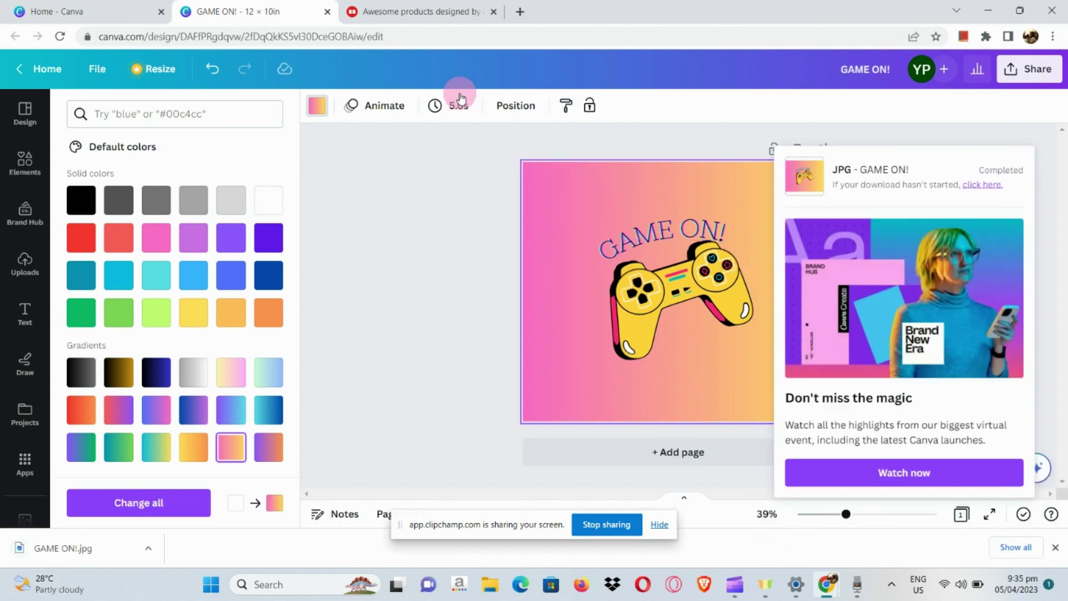
# Step: On Redbubble's Explore designs page, reset the zoom and expand the account avatar menu
pyautogui.click(440, 9)
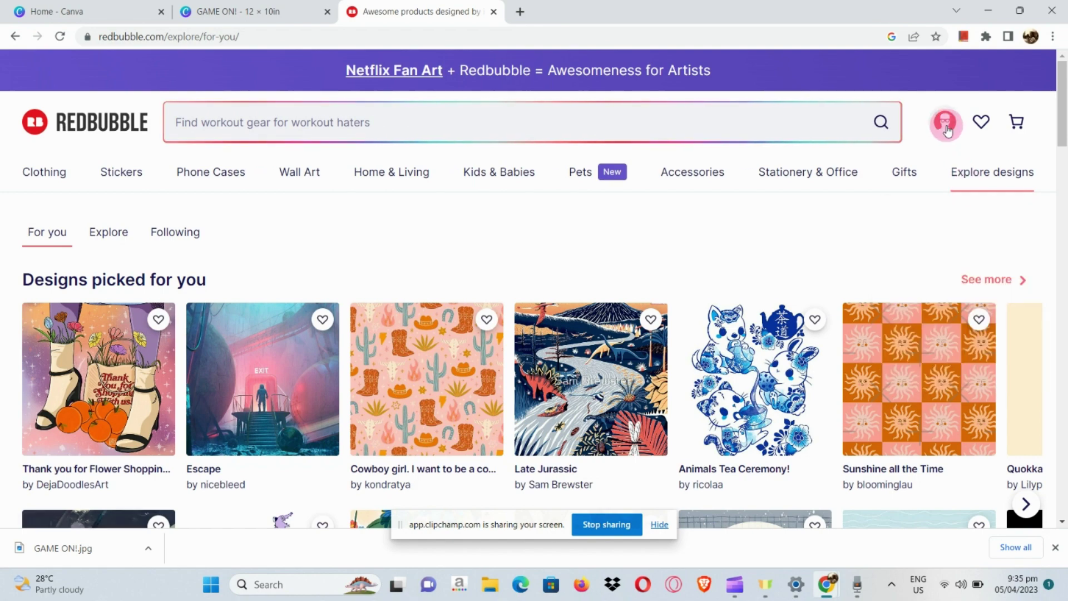
pyautogui.keyDown('ctrl'); pyautogui.scroll(5, 945, 125); pyautogui.keyUp('ctrl')
pyautogui.hscroll(2, 947, 129)
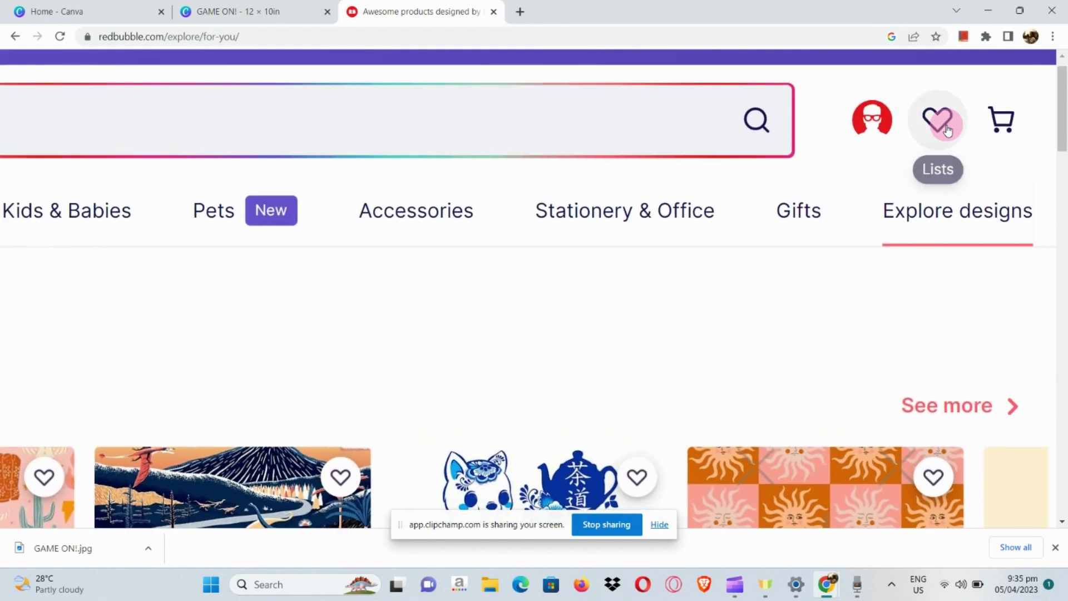
pyautogui.click(871, 128)
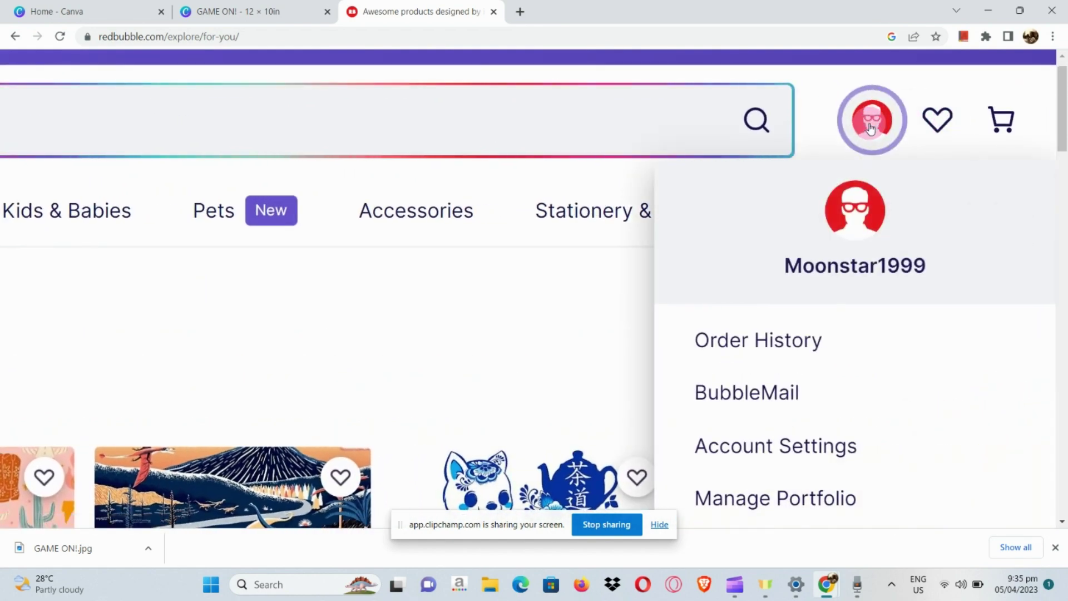
pyautogui.hotkey('ctrl', '0')
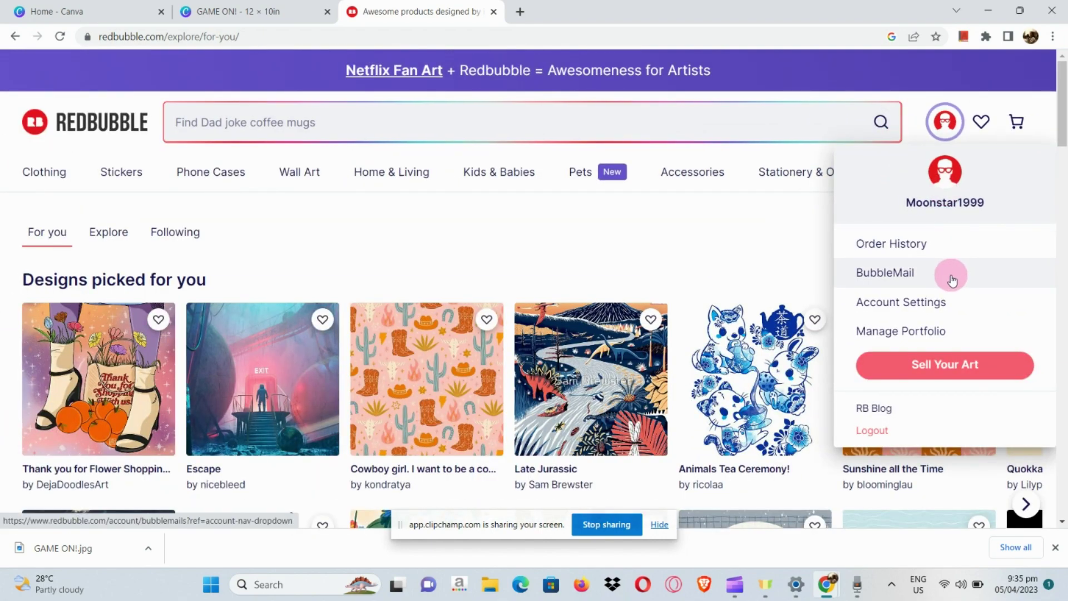
pyautogui.scroll(5, 956, 365)
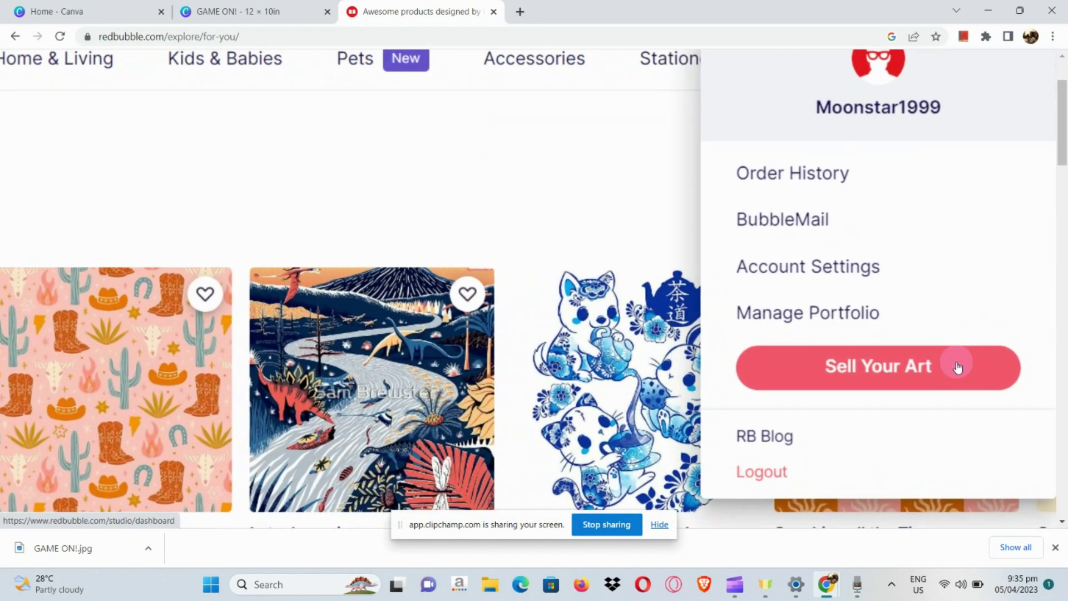
pyautogui.click(957, 365)
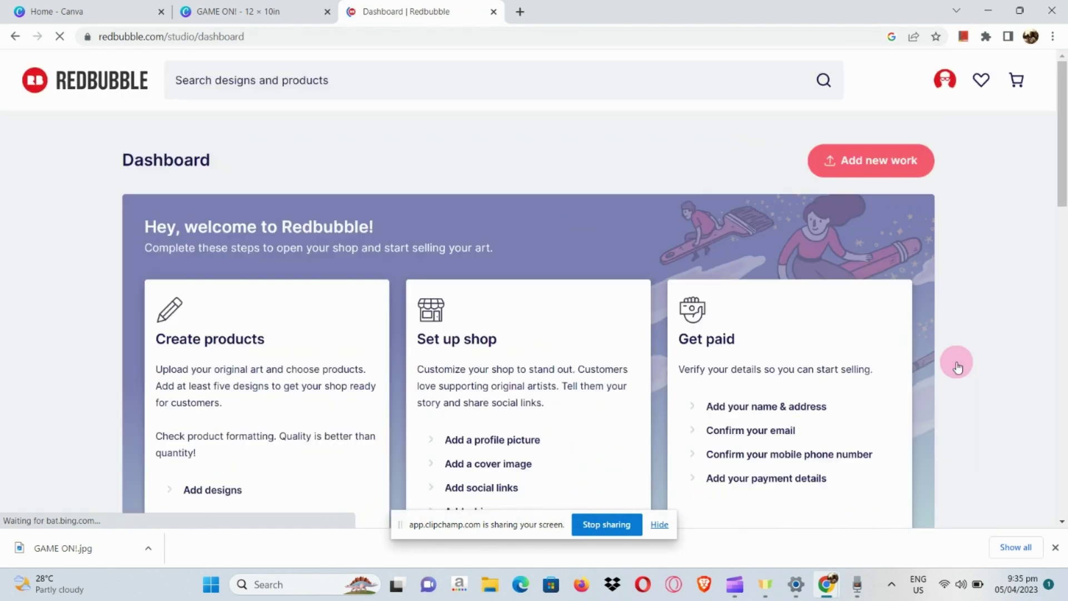
pyautogui.scroll(-1, 830, 358)
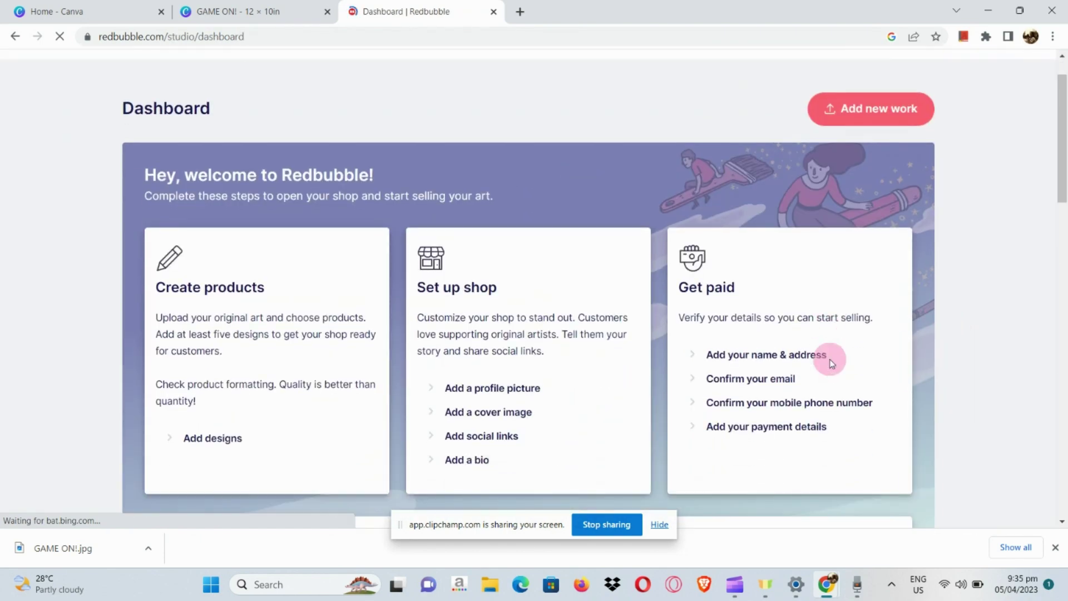
pyautogui.scroll(-1, 831, 363)
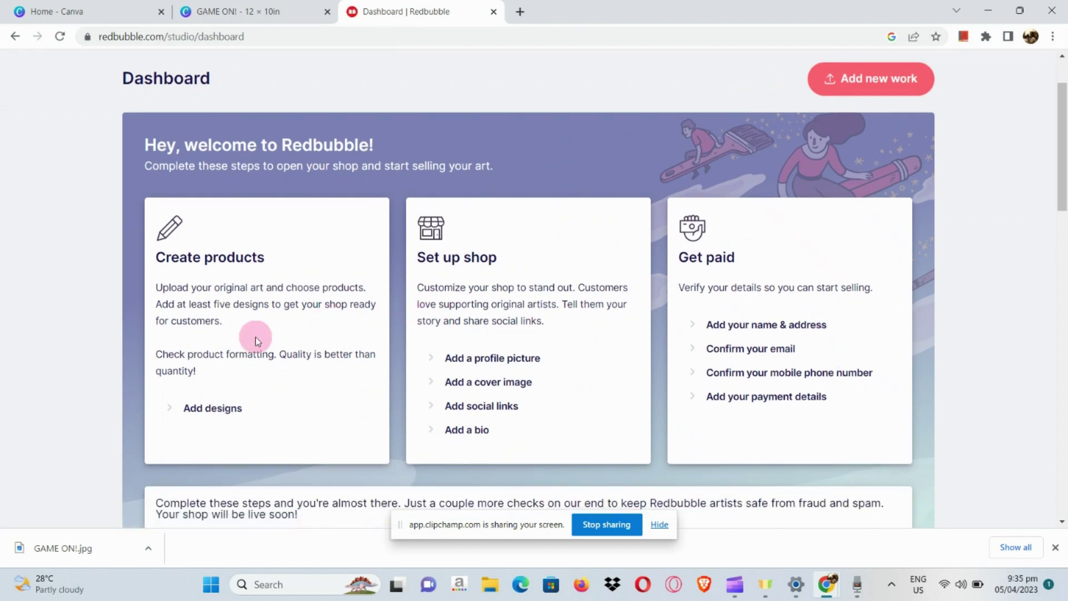
pyautogui.scroll(5, 255, 335)
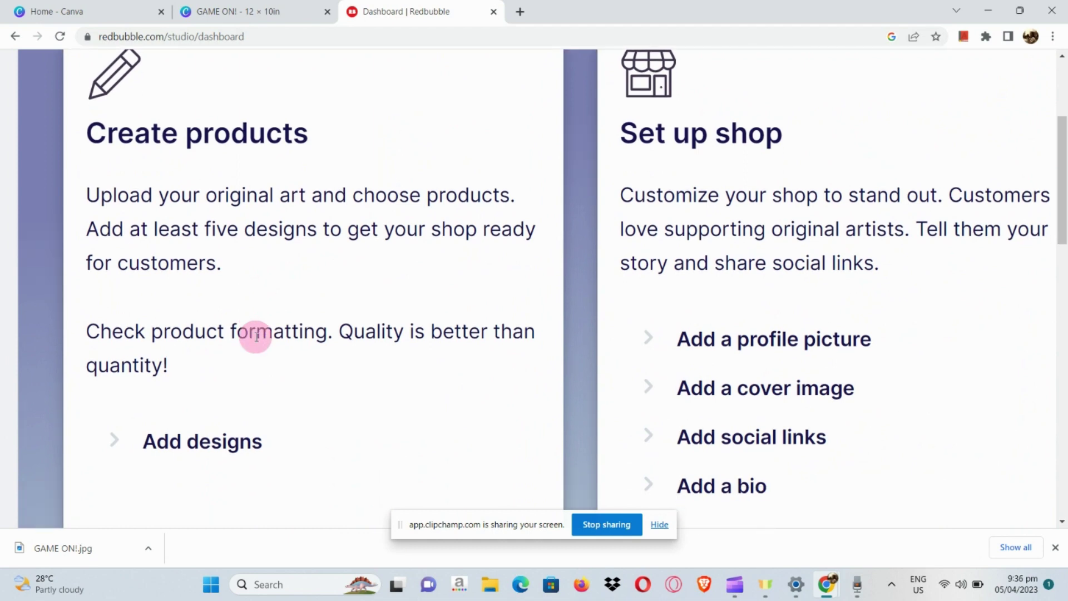
pyautogui.hscroll(5, 321, 380)
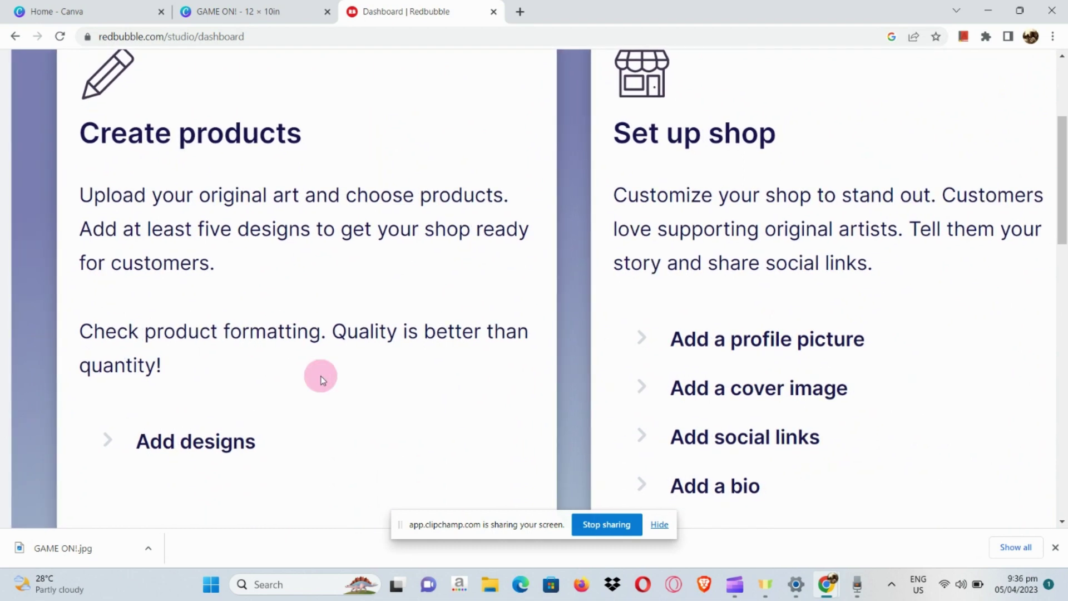
pyautogui.hscroll(3, 321, 380)
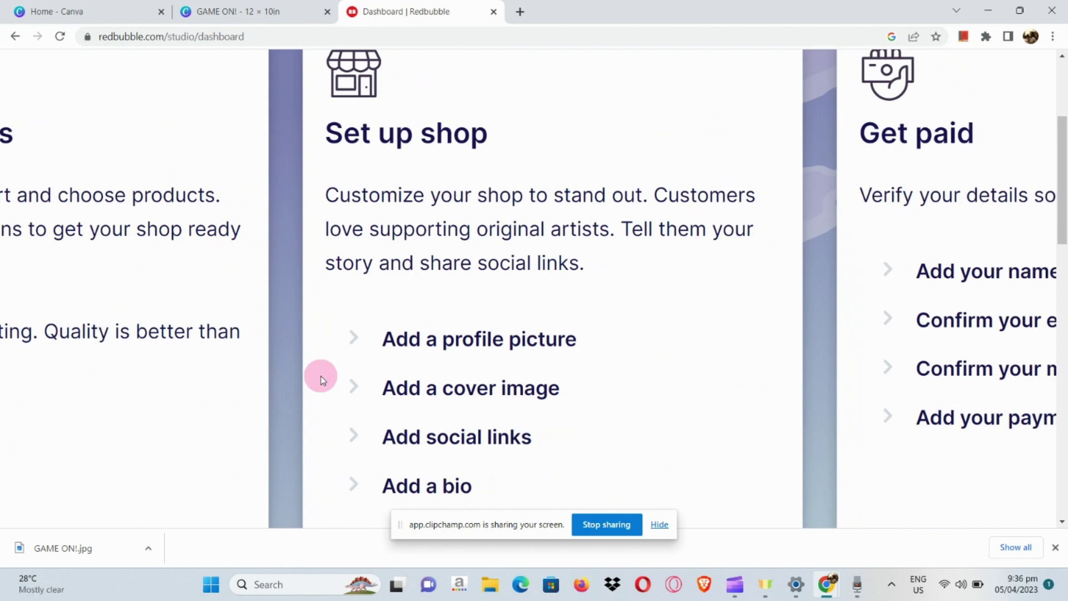
pyautogui.hscroll(2, 321, 380)
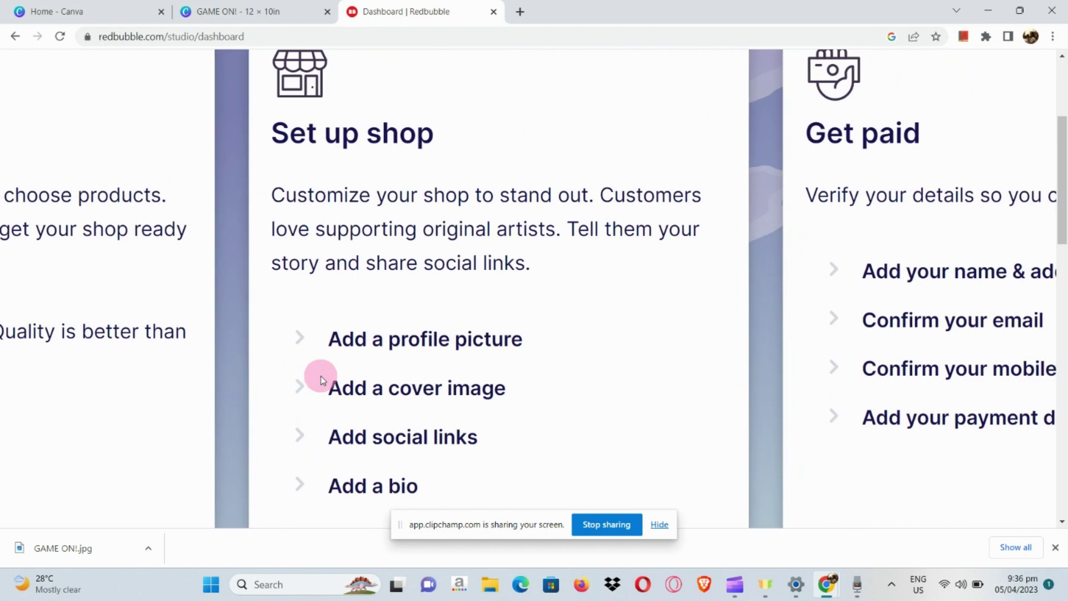
pyautogui.scroll(-5, 320, 380)
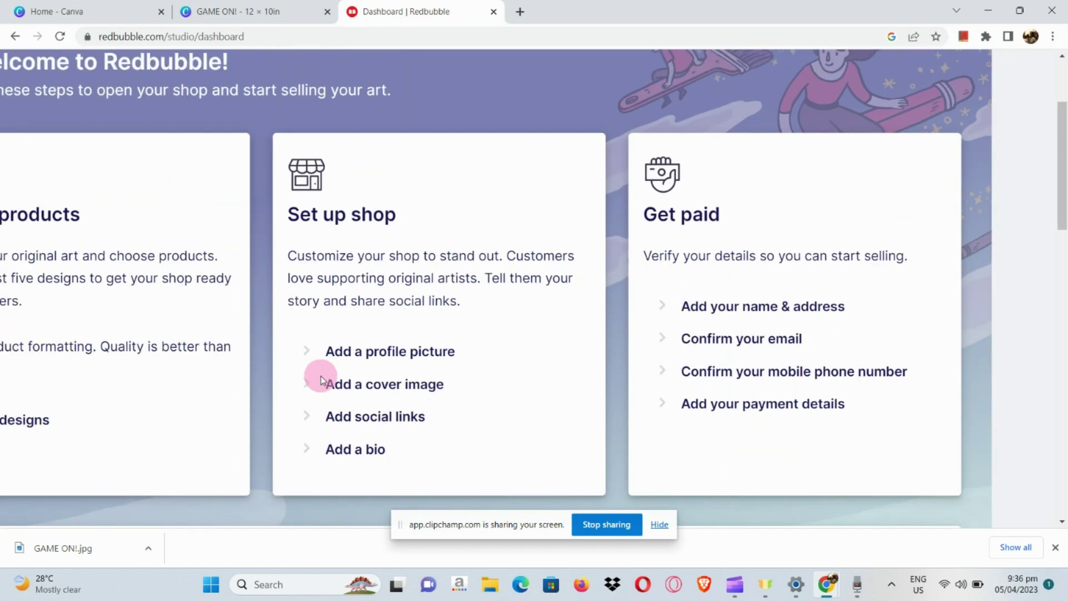
pyautogui.hscroll(3, 822, 309)
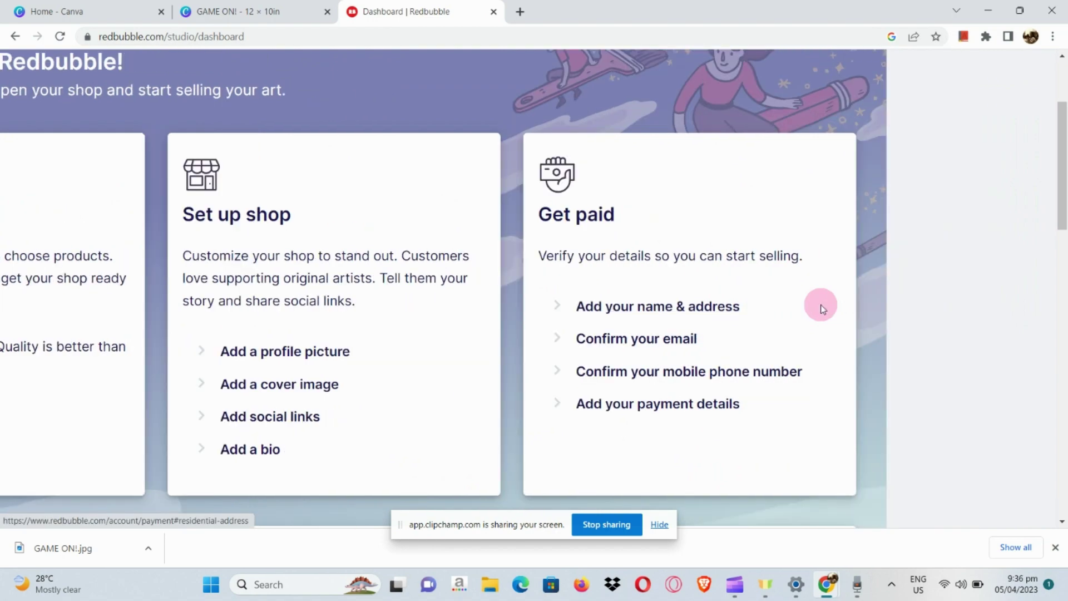
pyautogui.scroll(5, 820, 305)
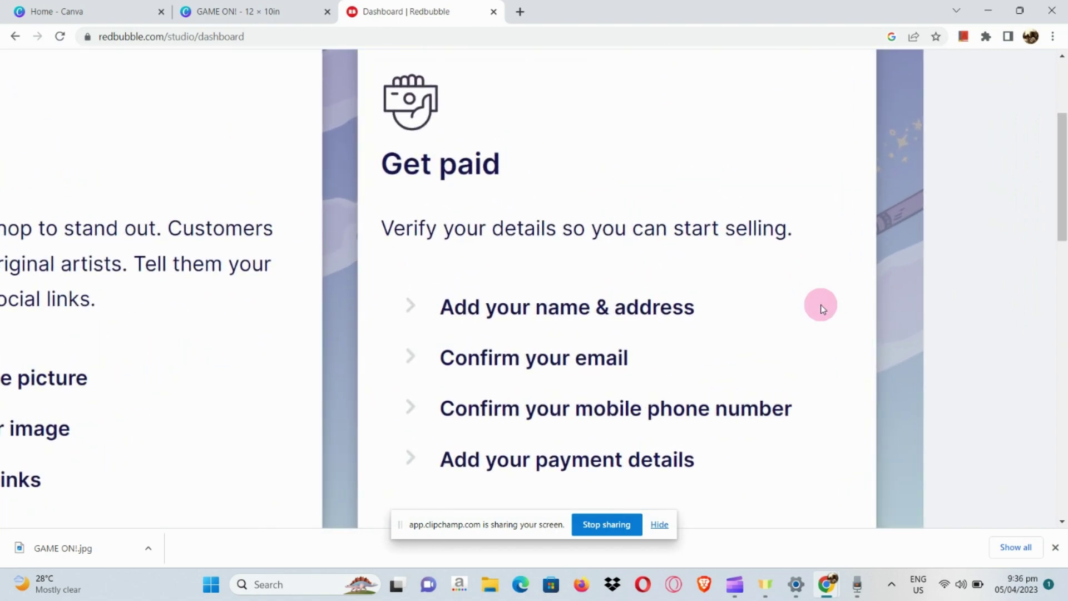
pyautogui.scroll(-5, 820, 305)
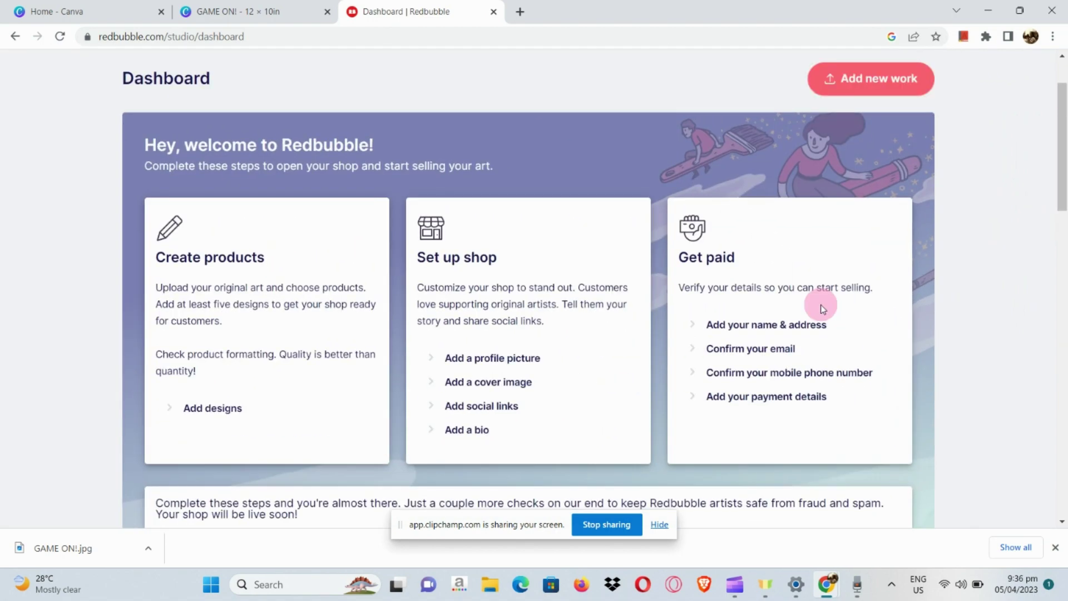
pyautogui.scroll(5, 890, 80)
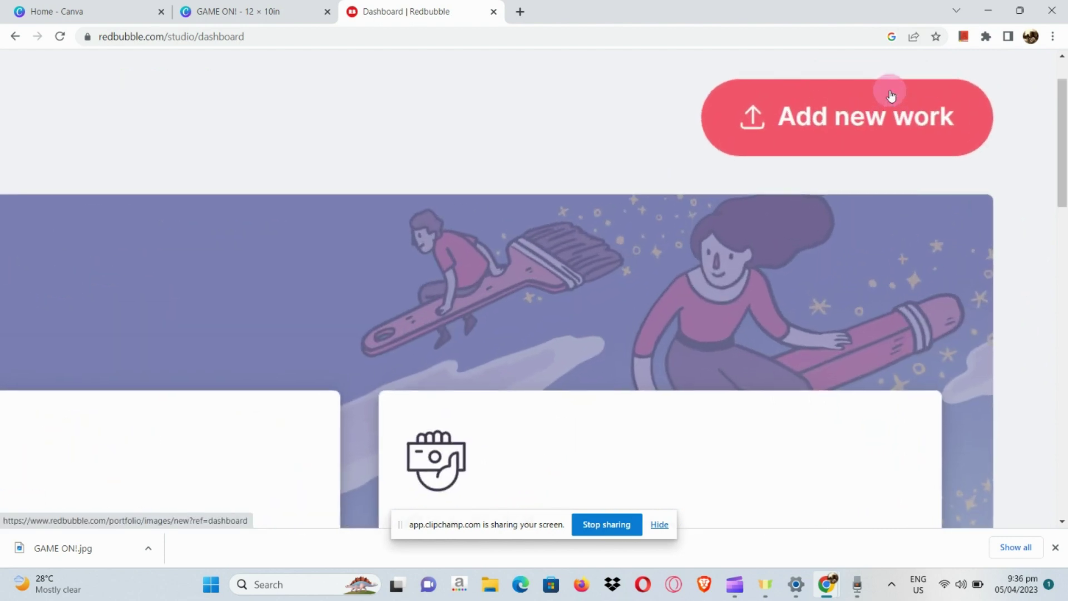
# Step: Upload GAME ON!.jpg from the Downloads folder as a new Redbubble work
pyautogui.click(884, 124)
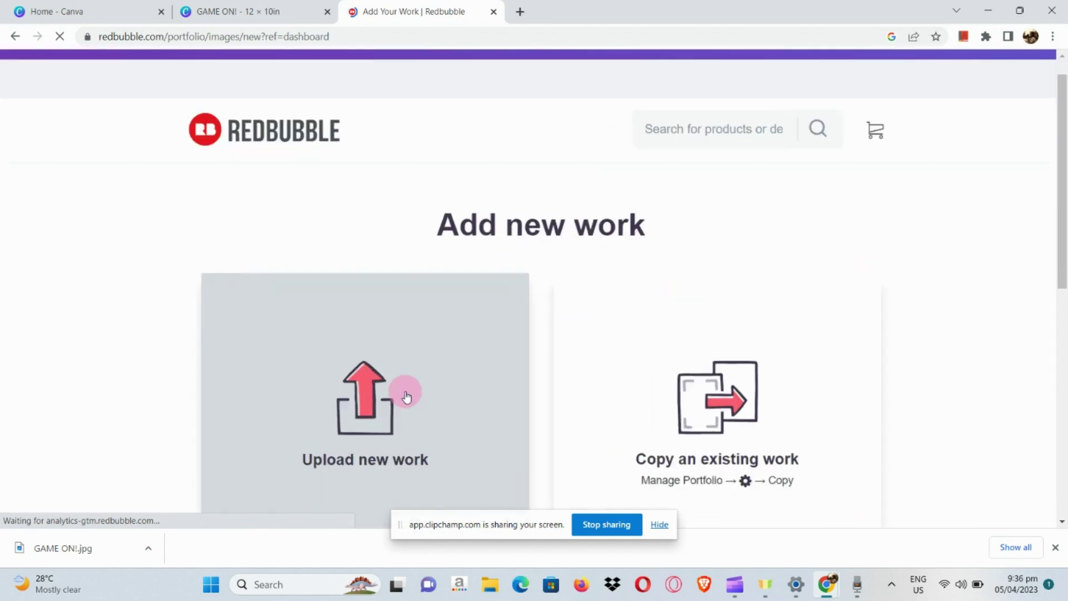
pyautogui.scroll(-1, 406, 396)
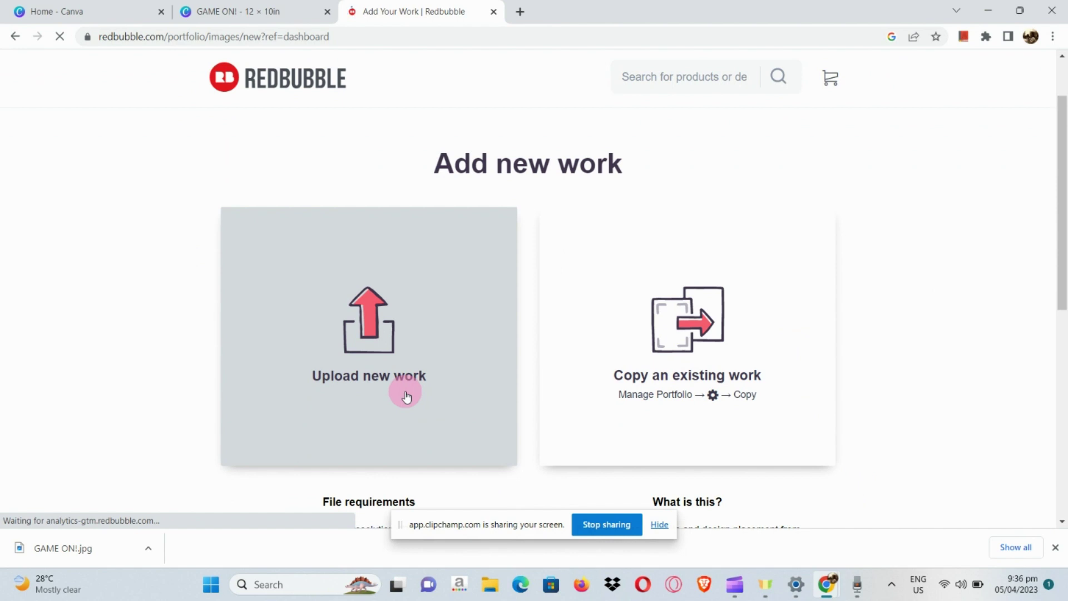
pyautogui.click(405, 392)
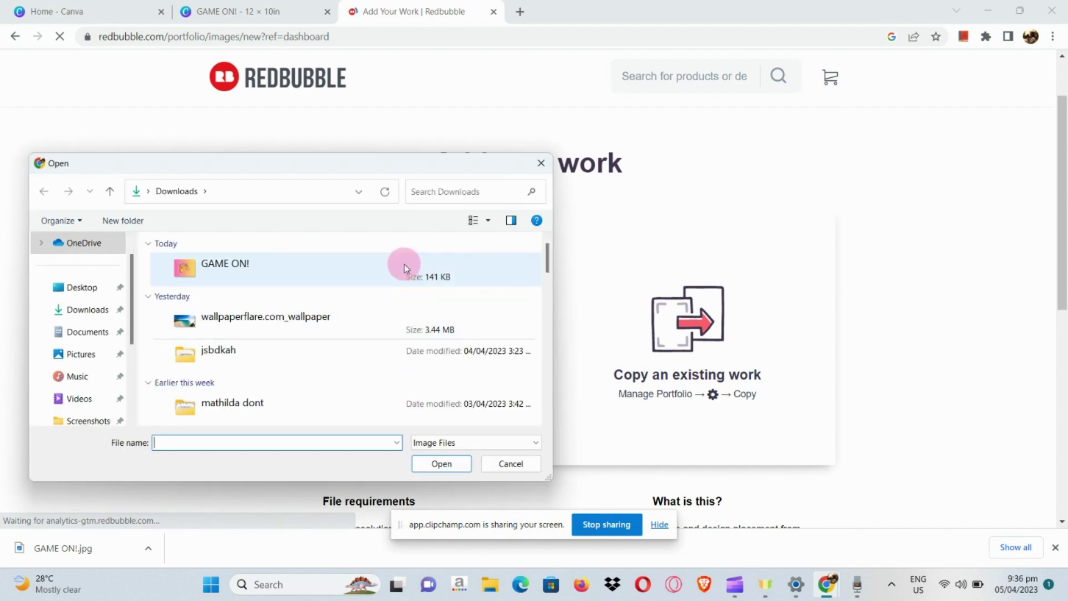
pyautogui.doubleClick(405, 266)
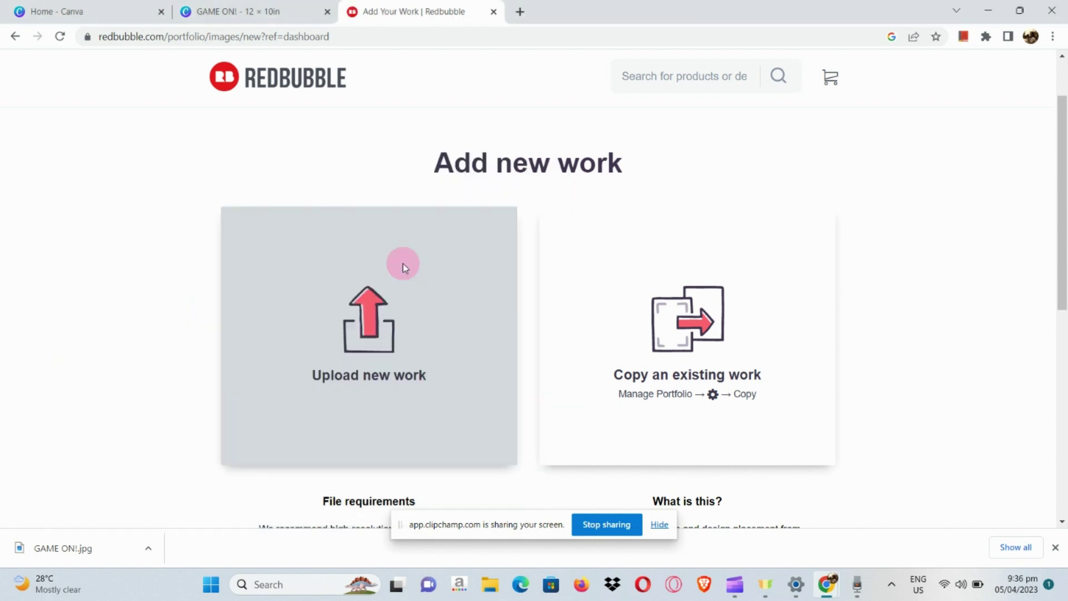
pyautogui.scroll(-2, 542, 324)
# Step: Scroll through the product previews of the uploaded GAME ON! artwork
pyautogui.scroll(-1, 541, 325)
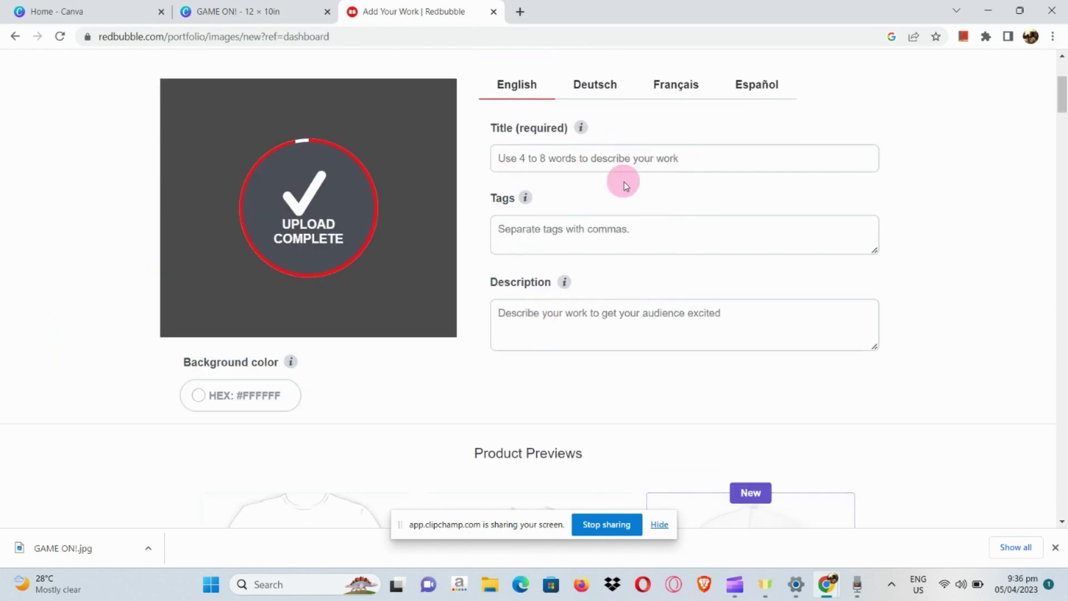
pyautogui.scroll(-5, 635, 344)
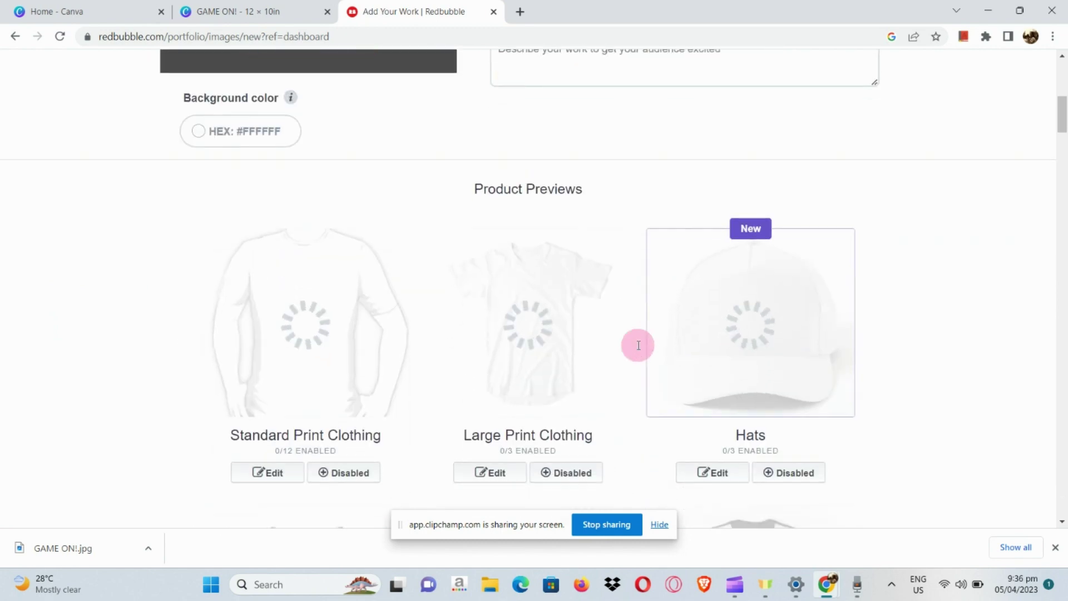
pyautogui.scroll(-1, 638, 344)
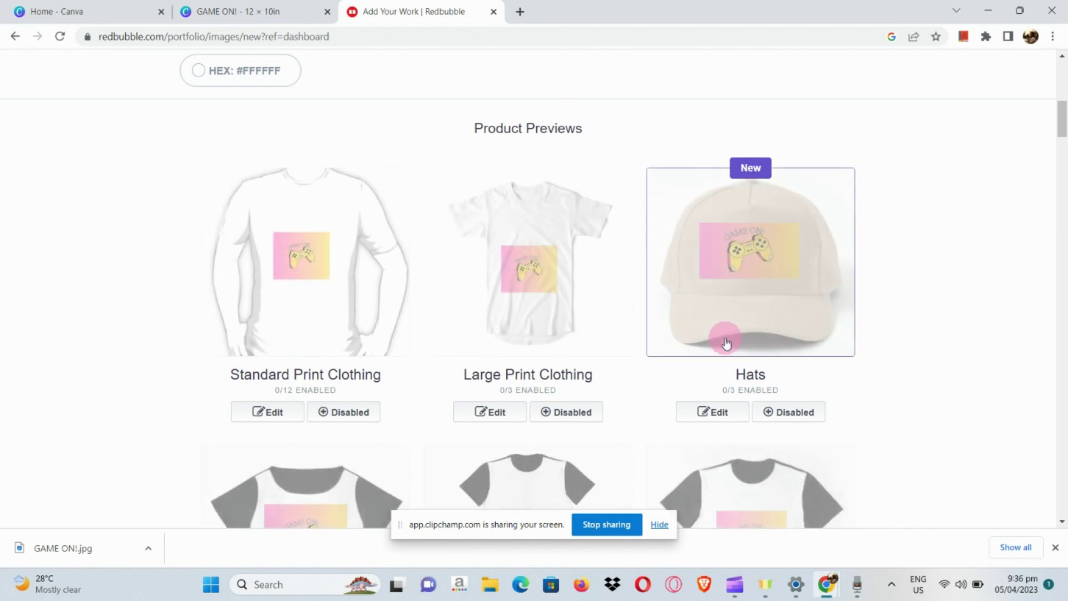
pyautogui.scroll(-10, 726, 343)
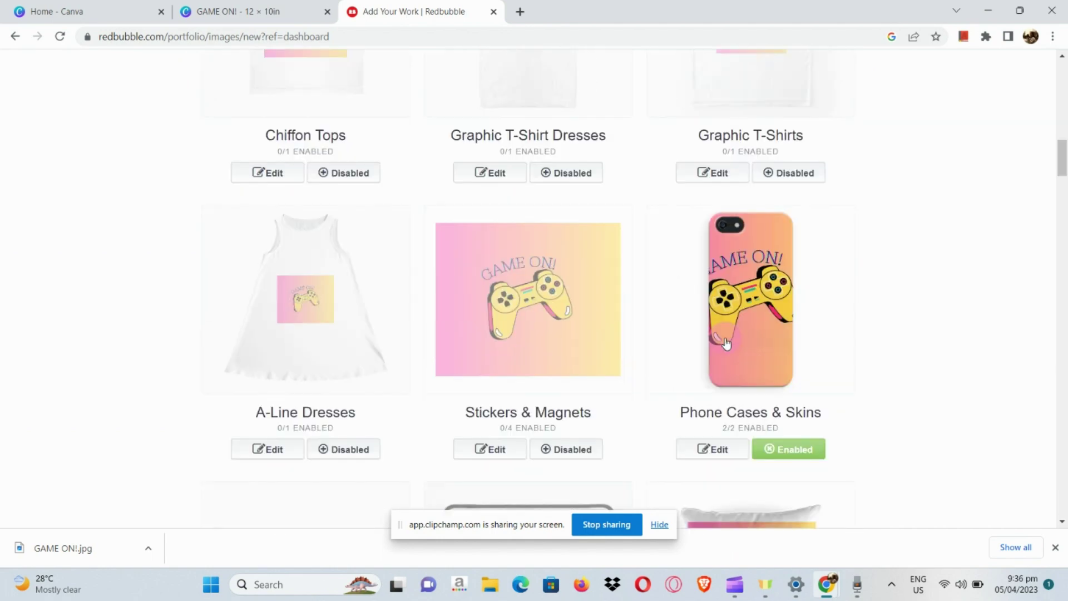
pyautogui.scroll(-8, 726, 343)
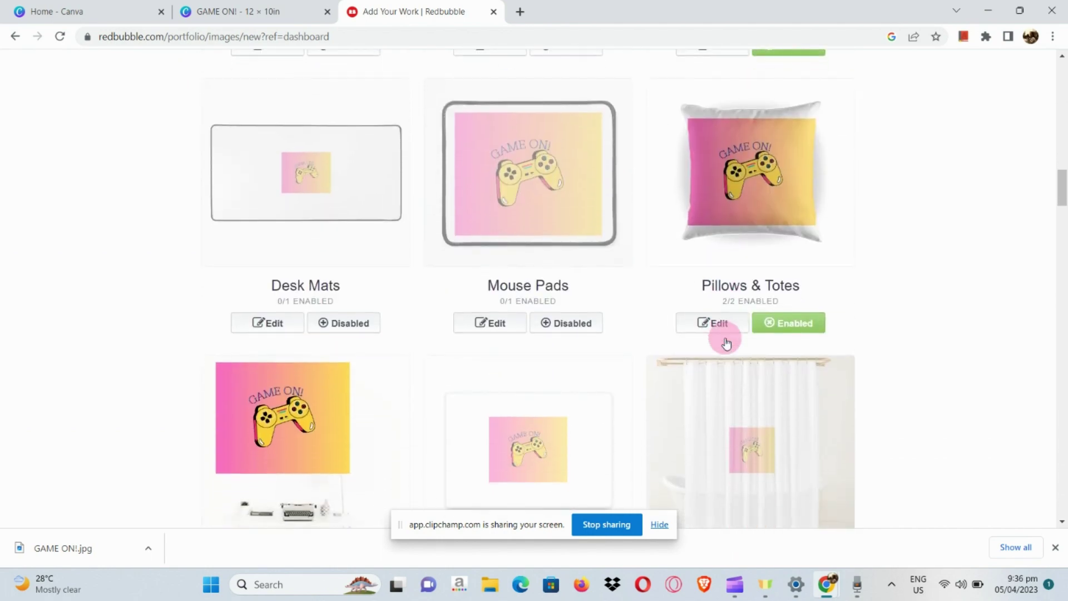
pyautogui.scroll(-7, 726, 343)
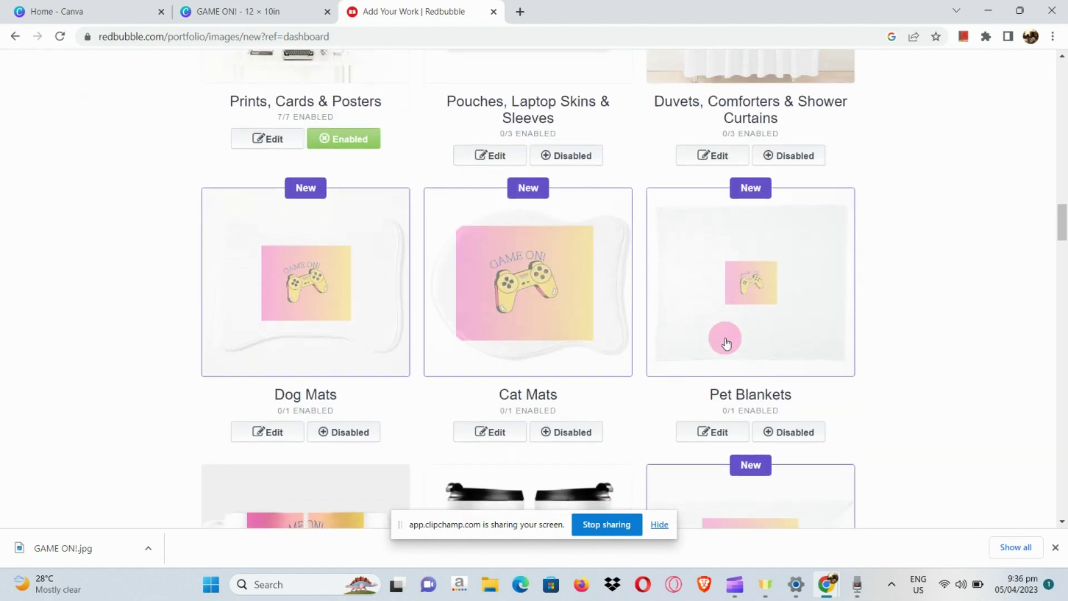
pyautogui.scroll(2, 725, 341)
pyautogui.scroll(-5, 726, 340)
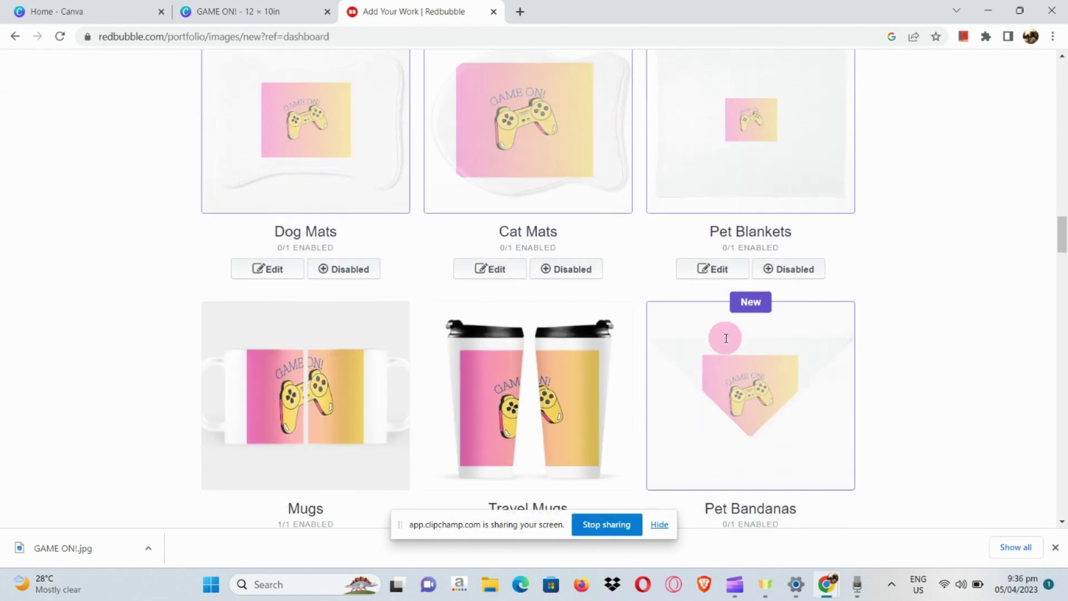
pyautogui.scroll(-7, 726, 339)
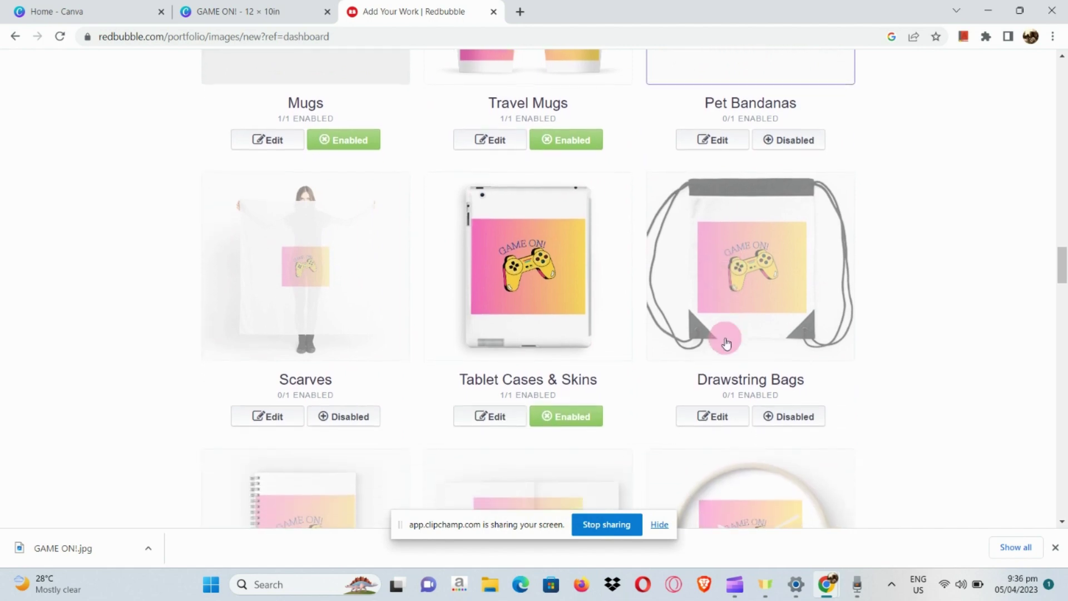
# Step: Search the page for STICKERS and edit the Stickers & Magnets product
pyautogui.hotkey('ctrl', 'f')
pyautogui.write('ST')
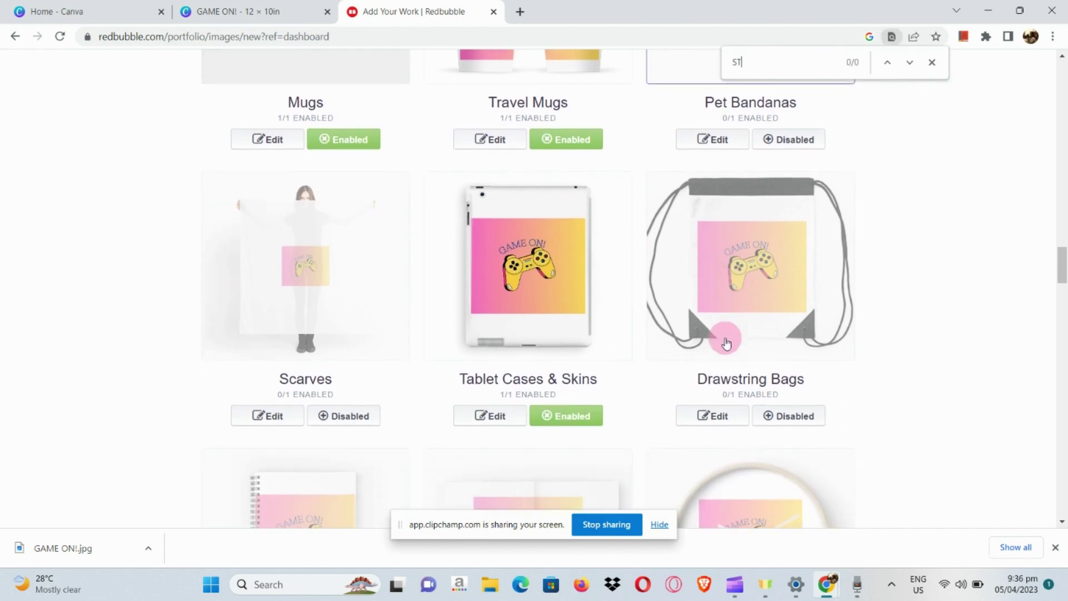
pyautogui.write('ICKE')
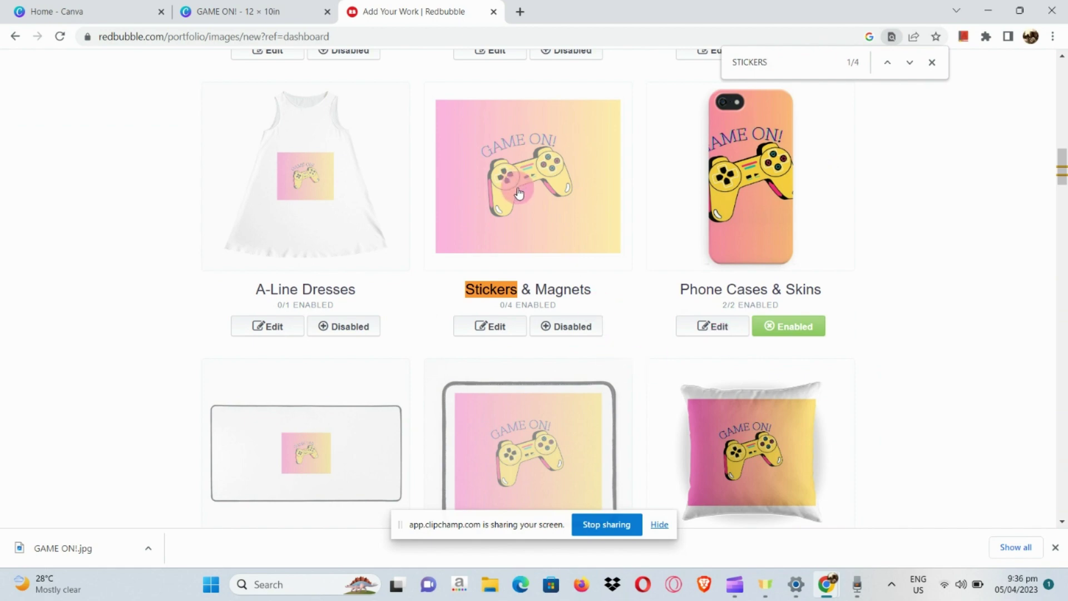
pyautogui.write('RS')
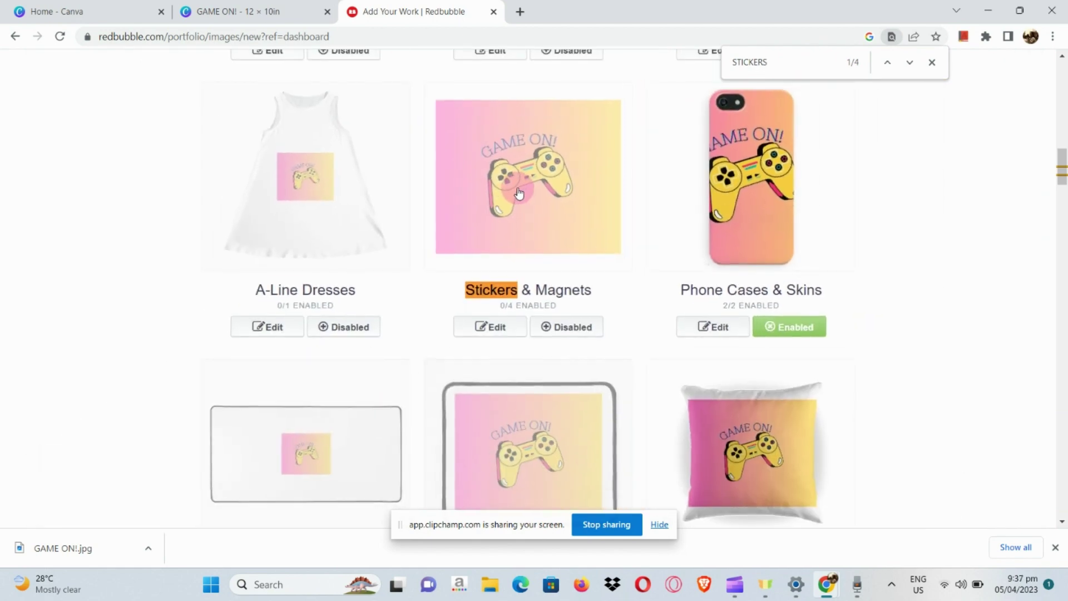
pyautogui.click(482, 329)
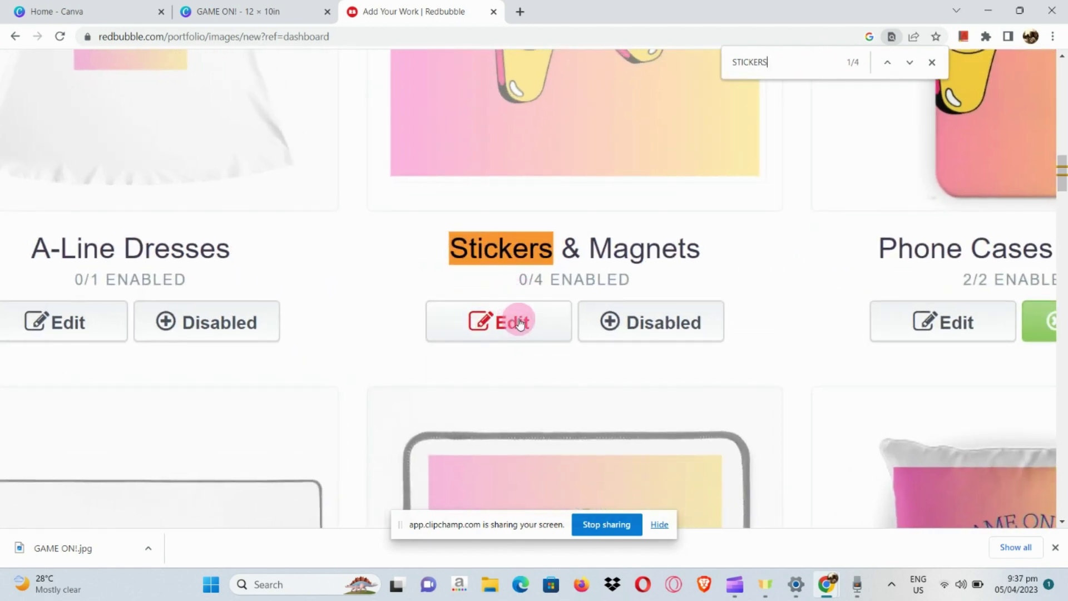
pyautogui.keyDown('ctrl'); pyautogui.scroll(-3, 520, 322); pyautogui.keyUp('ctrl')
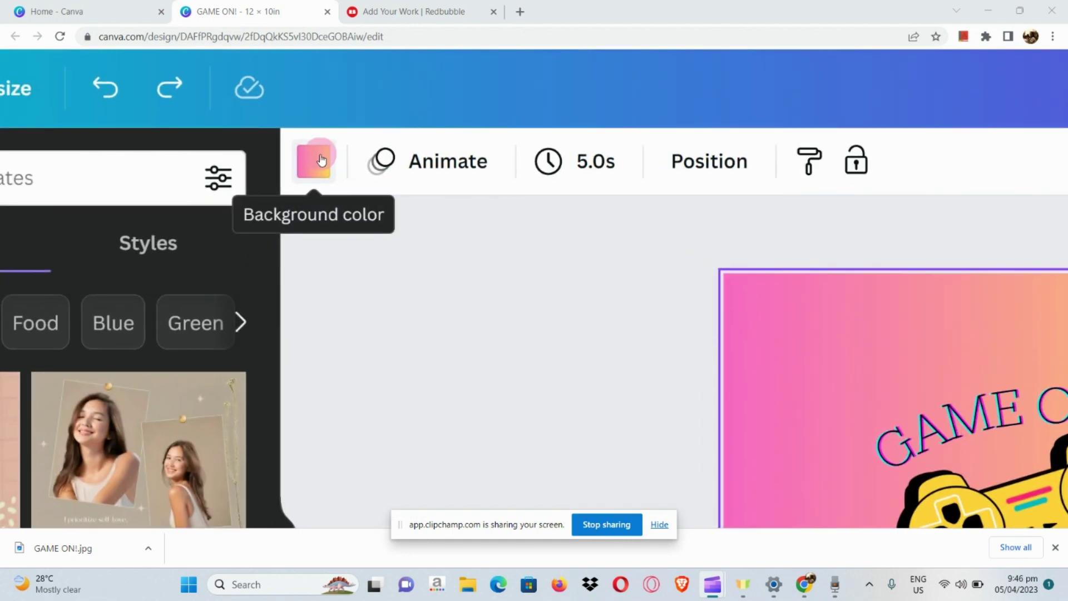
# Step: Change the GAME ON! design's page background colour to white
pyautogui.click(321, 160)
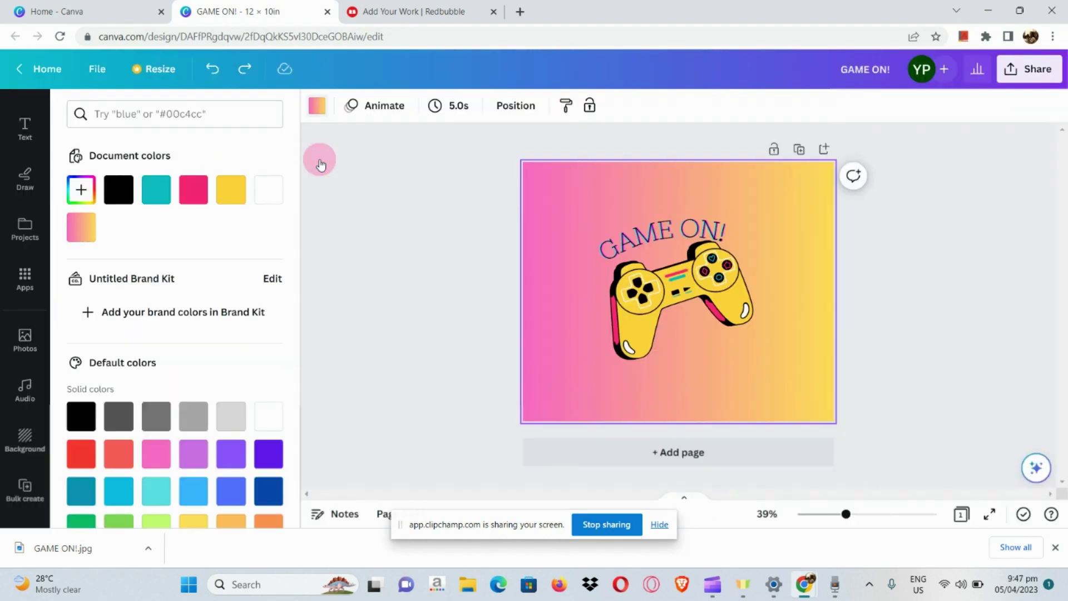
pyautogui.click(221, 333)
pyautogui.click(911, 241)
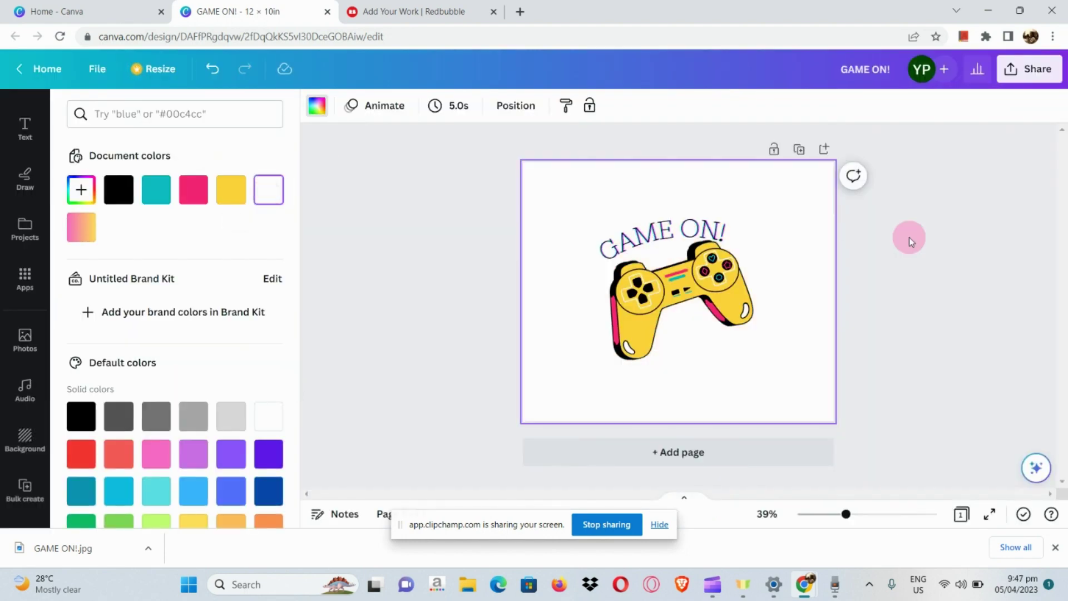
# Step: Download the white-background design as a JPG, saved as GAME ON! (1).jpg
pyautogui.click(1036, 61)
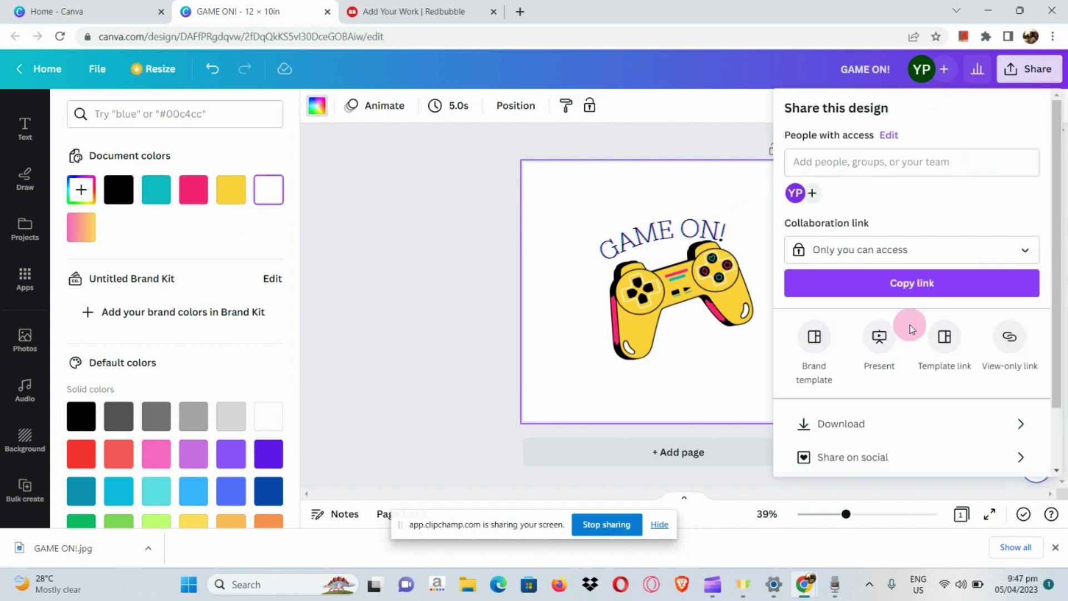
pyautogui.click(883, 423)
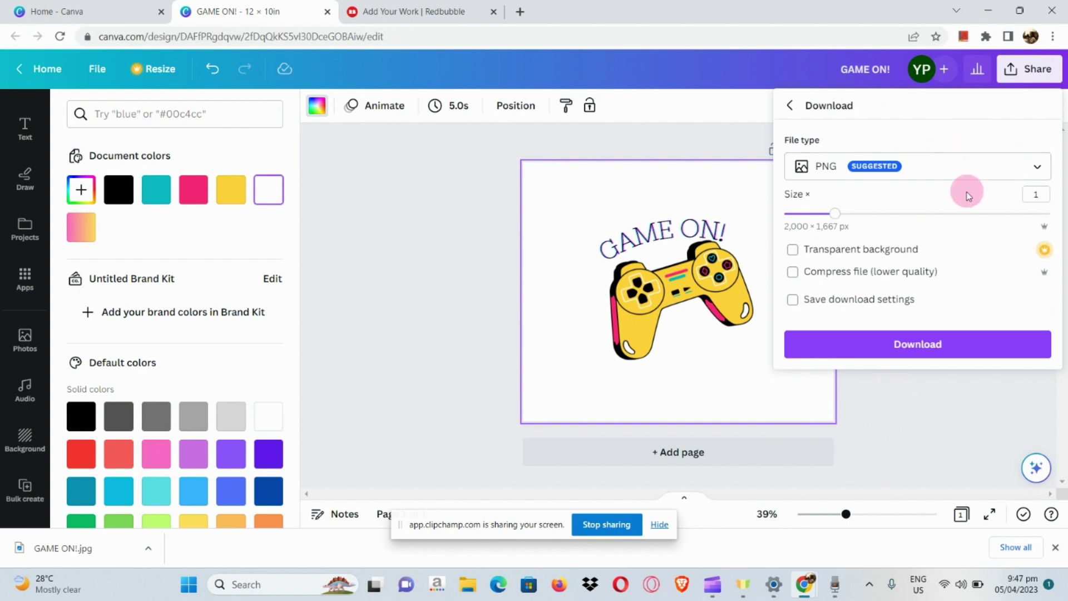
pyautogui.click(980, 155)
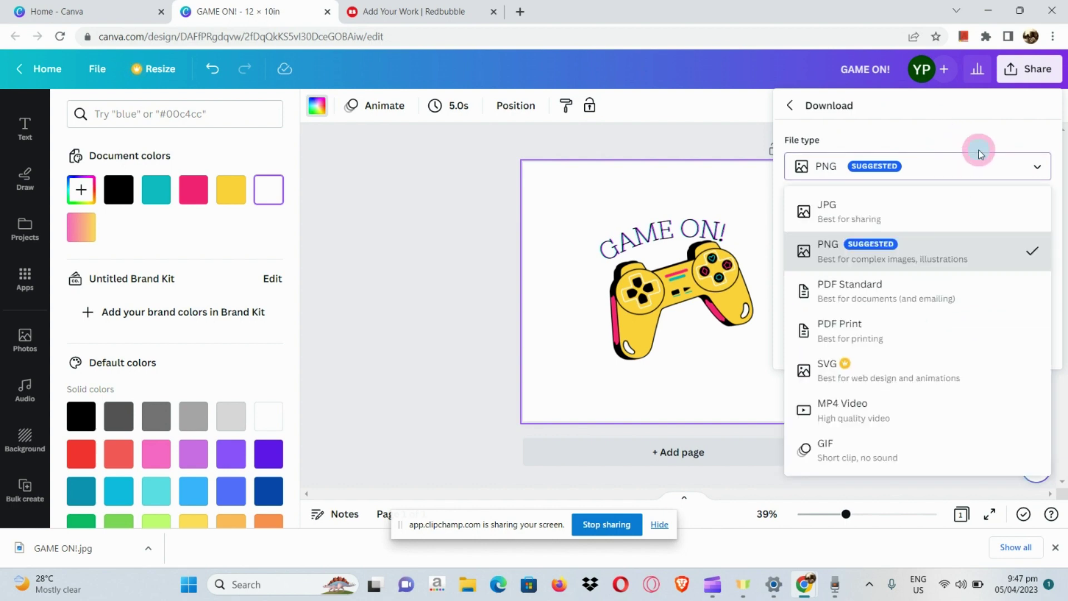
pyautogui.click(937, 207)
pyautogui.click(906, 354)
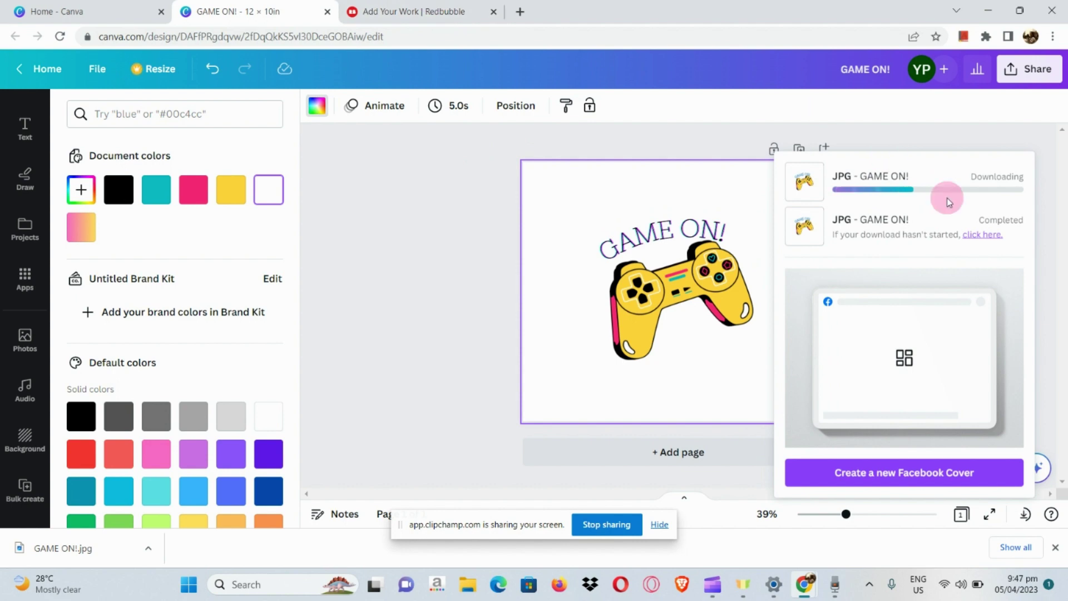
pyautogui.click(948, 199)
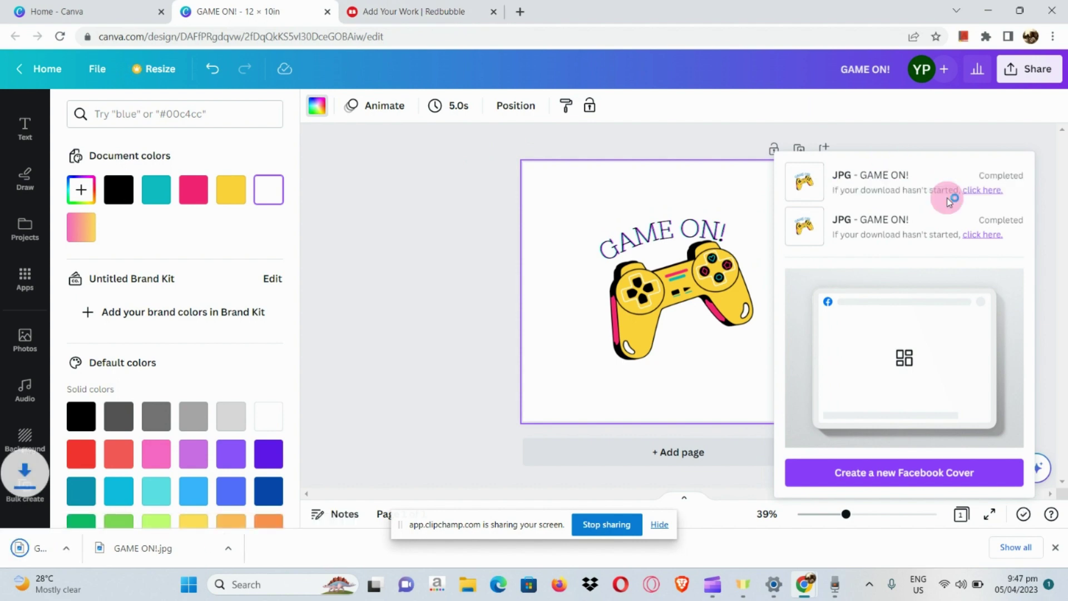
# Step: Back in Redbubble, scroll through the pink-gradient GAME ON! upload and its product previews
pyautogui.click(382, 8)
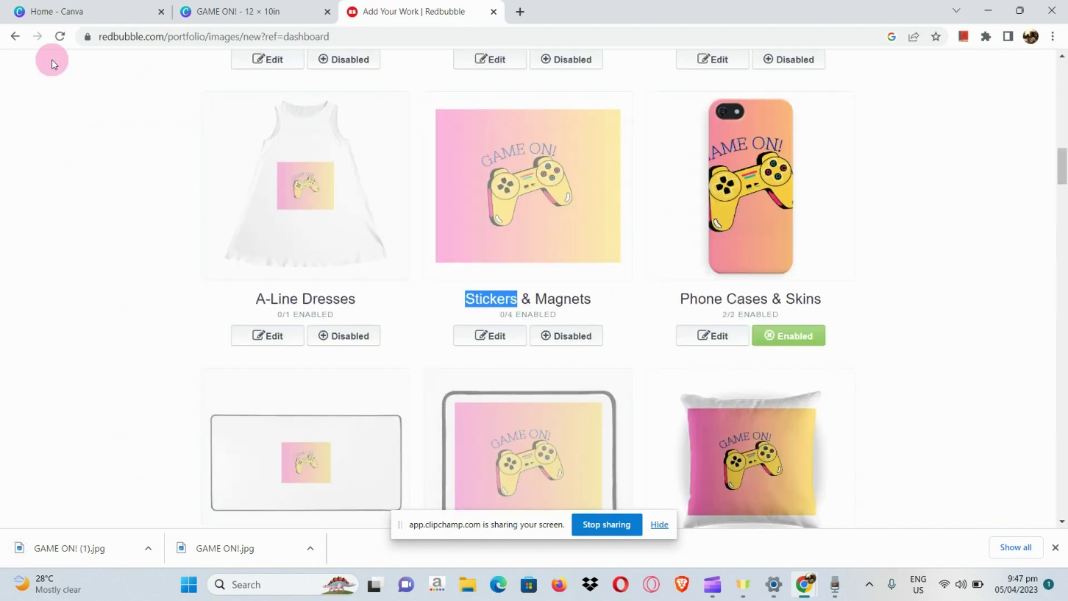
pyautogui.scroll(-20, 141, 153)
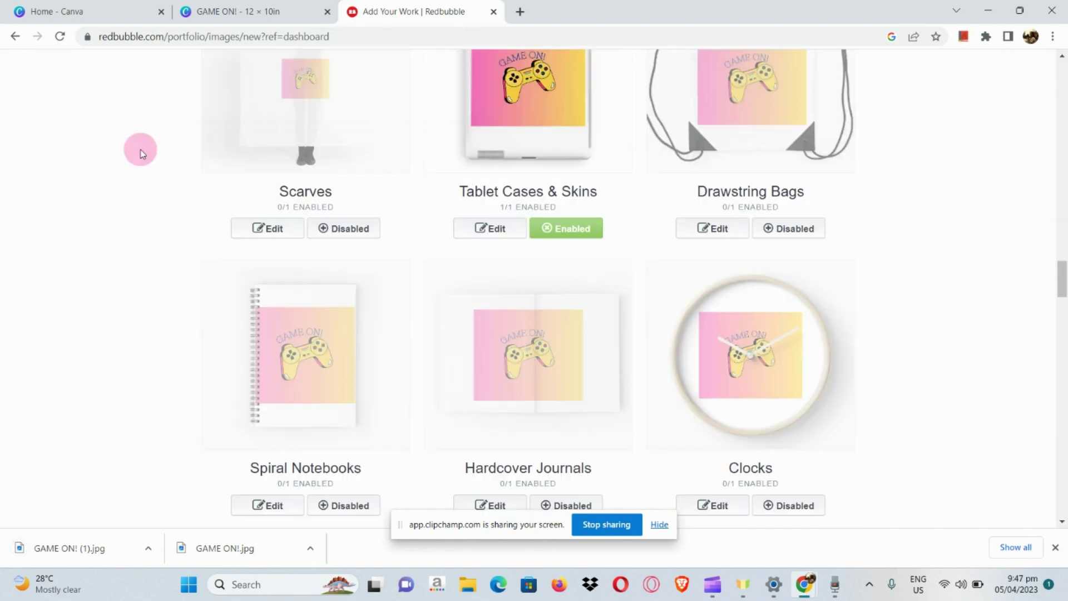
pyautogui.scroll(-20, 141, 153)
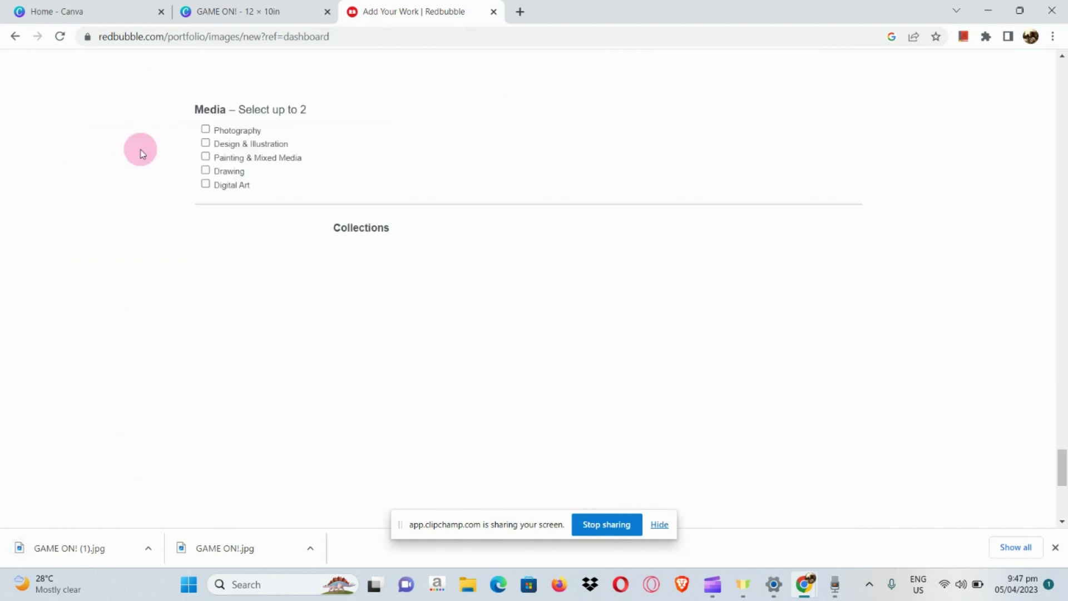
pyautogui.scroll(5, 744, 152)
pyautogui.scroll(5, 852, 384)
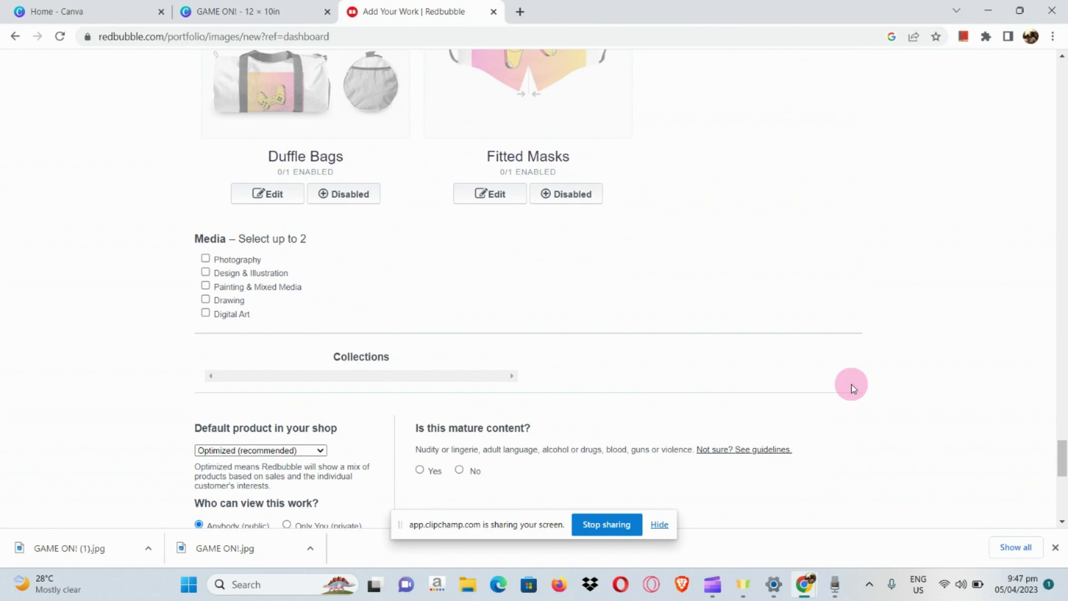
pyautogui.scroll(-5, 851, 383)
pyautogui.scroll(10, 851, 384)
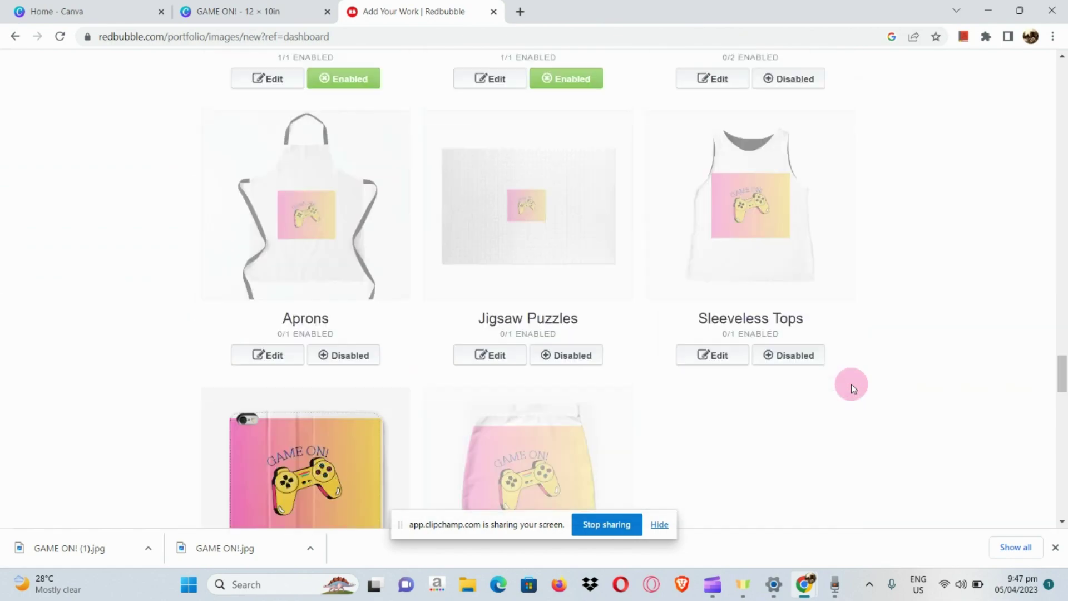
pyautogui.scroll(20, 851, 383)
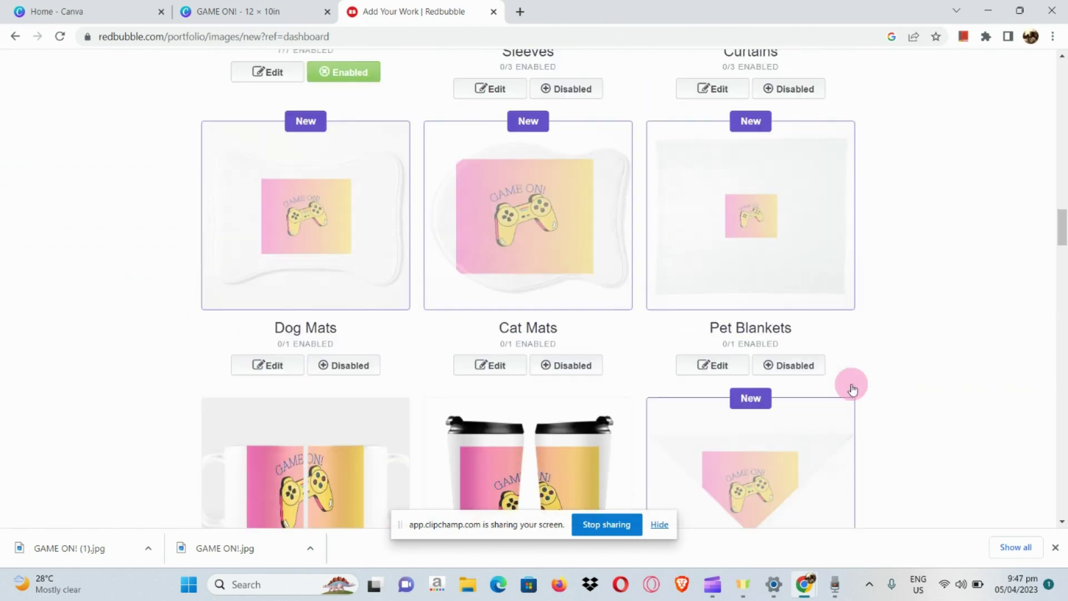
pyautogui.scroll(15, 851, 384)
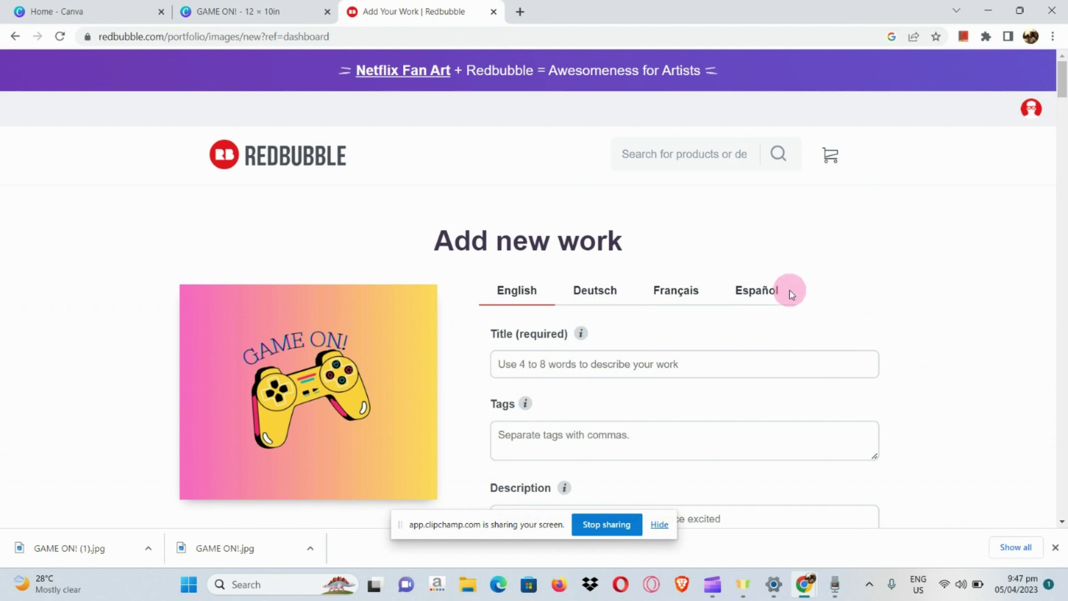
pyautogui.scroll(-6, 789, 289)
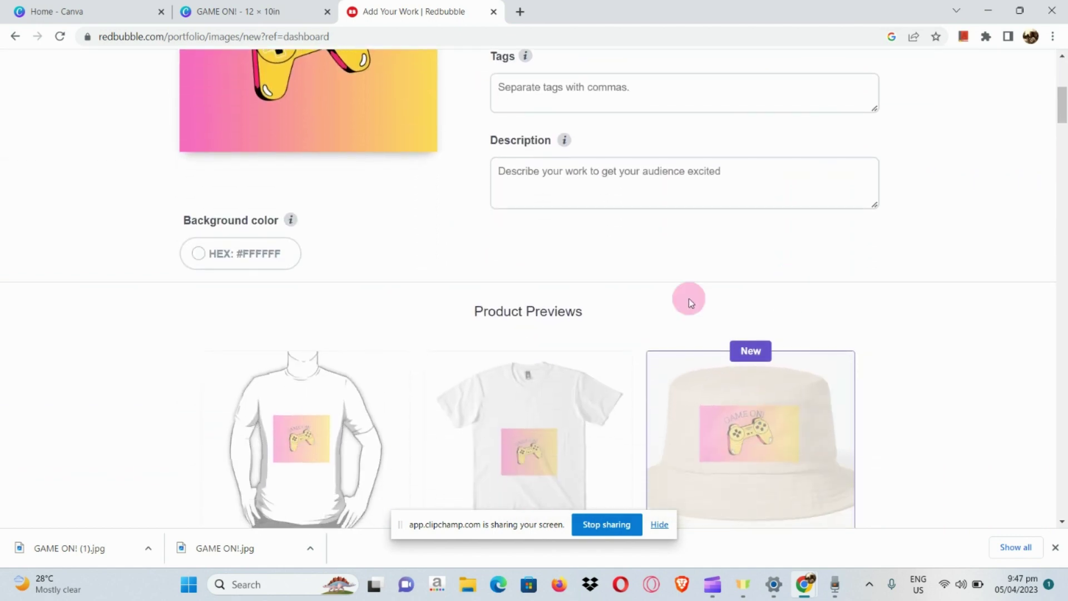
pyautogui.scroll(4, 688, 298)
pyautogui.scroll(2, 182, 272)
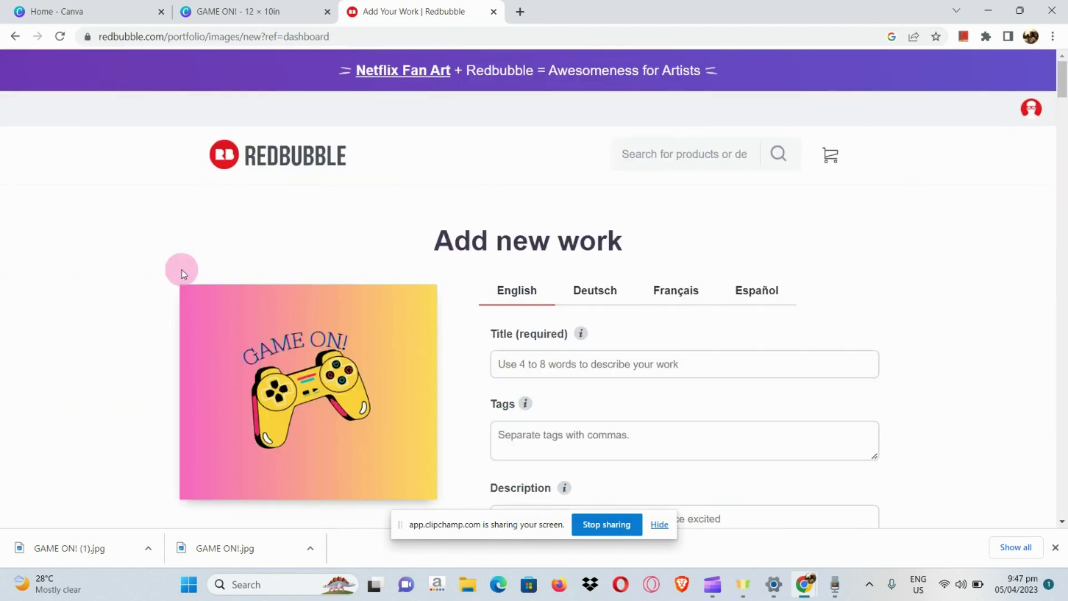
# Step: Leave the current Add new work page without saving the gradient upload
pyautogui.click(15, 38)
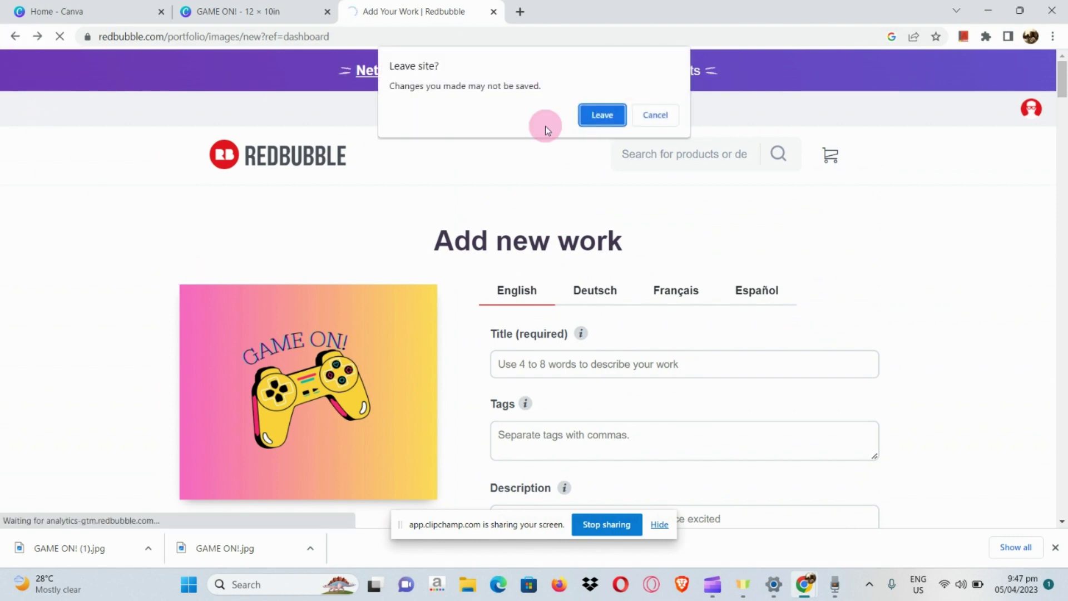
pyautogui.click(594, 114)
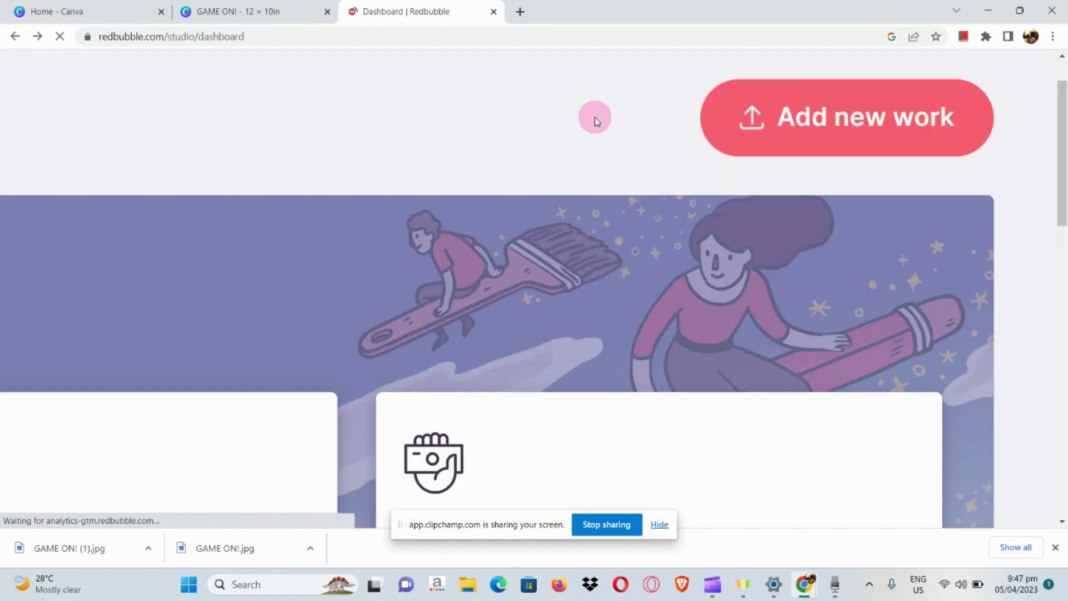
pyautogui.scroll(-1, 605, 297)
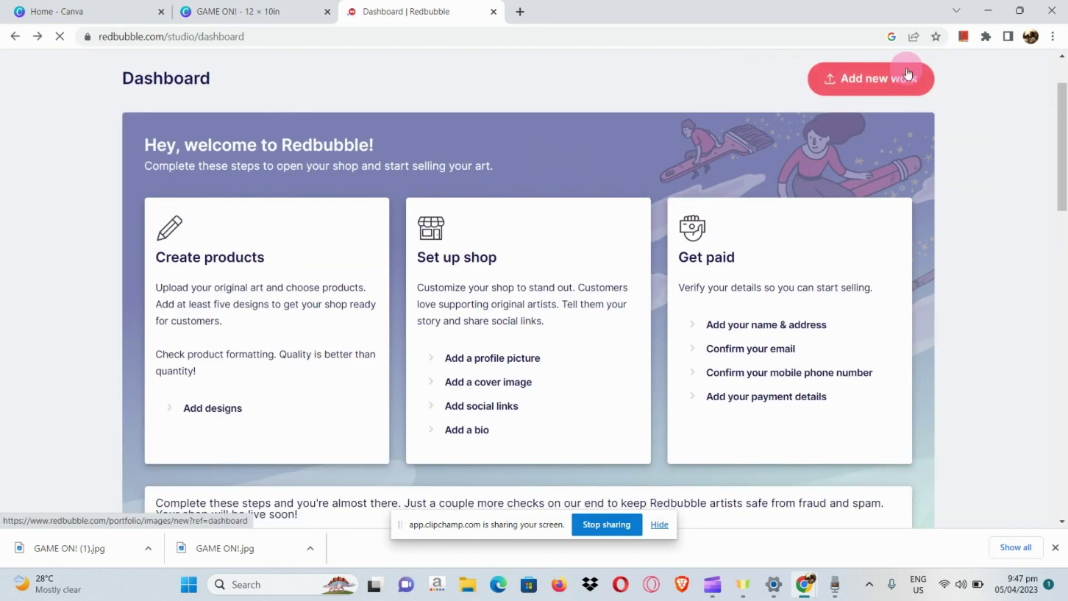
# Step: Upload GAME ON! (1).jpg as new work and jump to the Stickers & Magnets preview
pyautogui.click(907, 72)
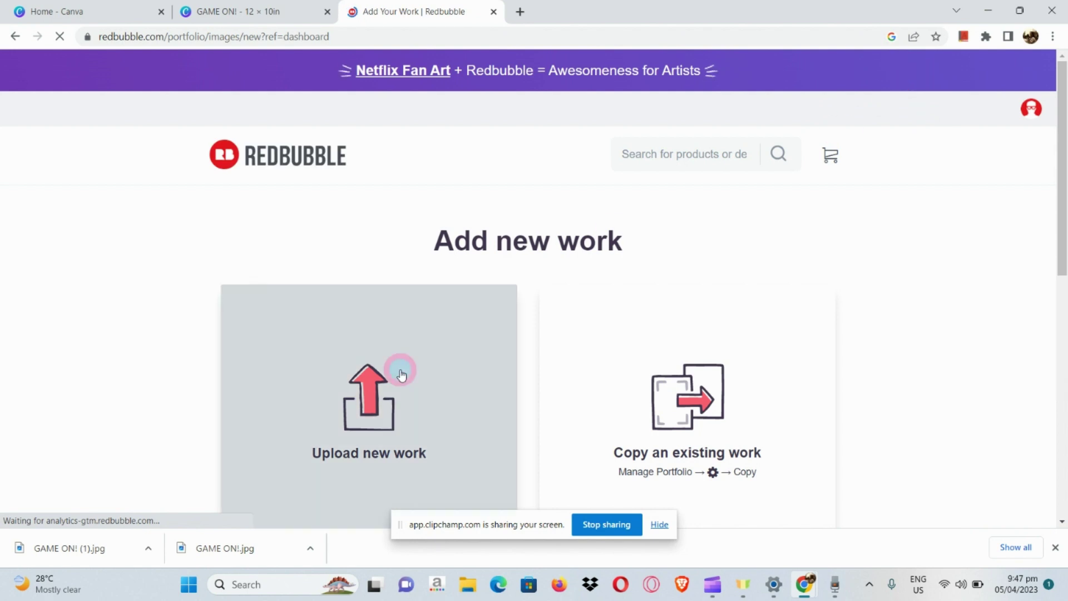
pyautogui.click(400, 373)
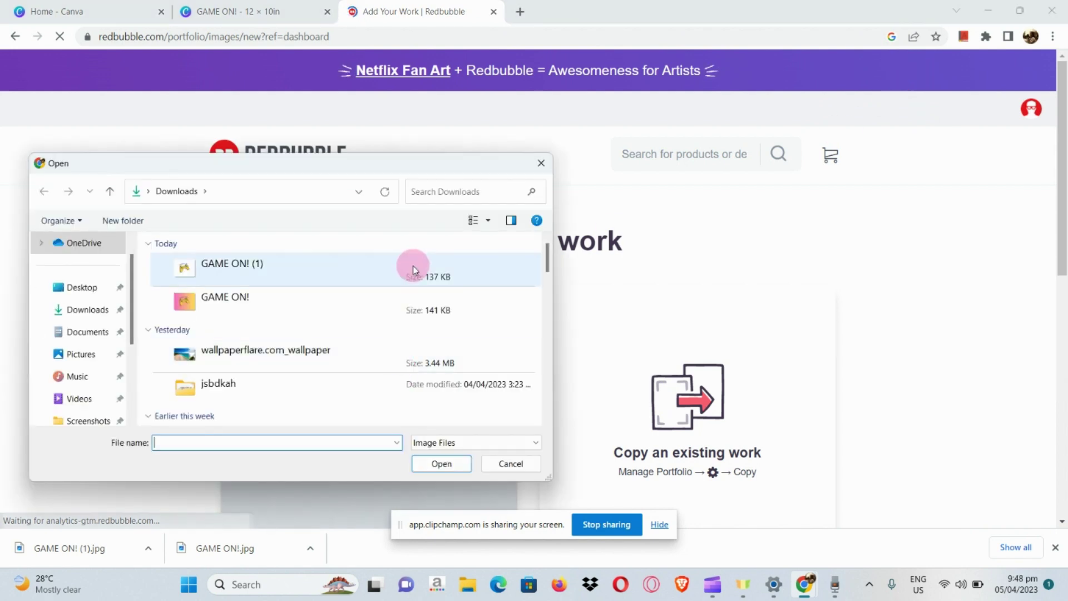
pyautogui.doubleClick(412, 265)
pyautogui.scroll(-3, 546, 327)
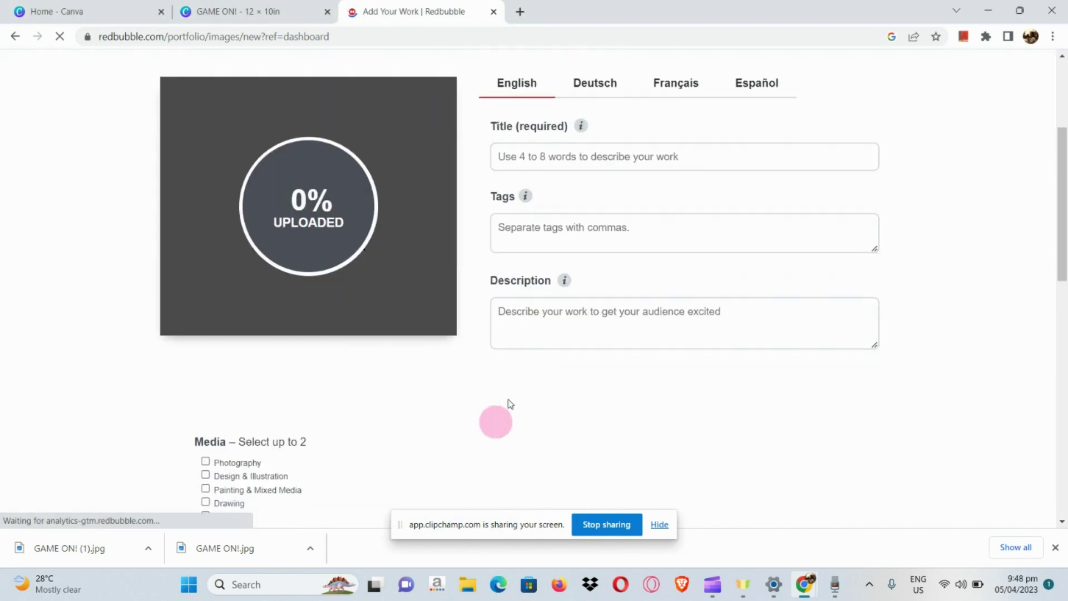
pyautogui.hotkey('ctrl', 'f')
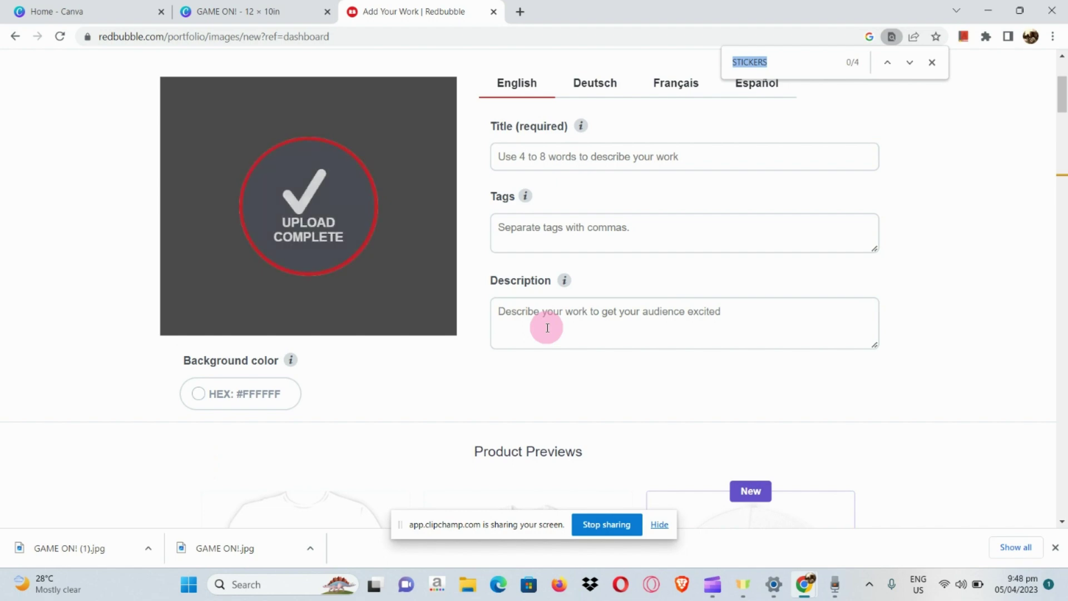
pyautogui.press('Return')
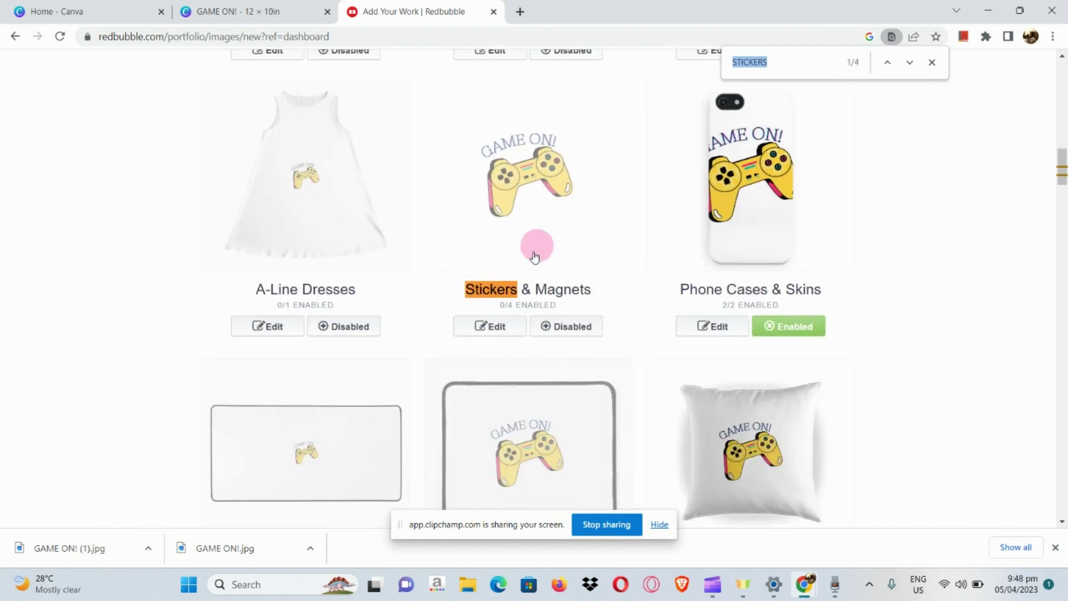
# Step: Edit Stickers & Magnets, show availability and markup settings, and enable Glossy Sticker
pyautogui.click(495, 329)
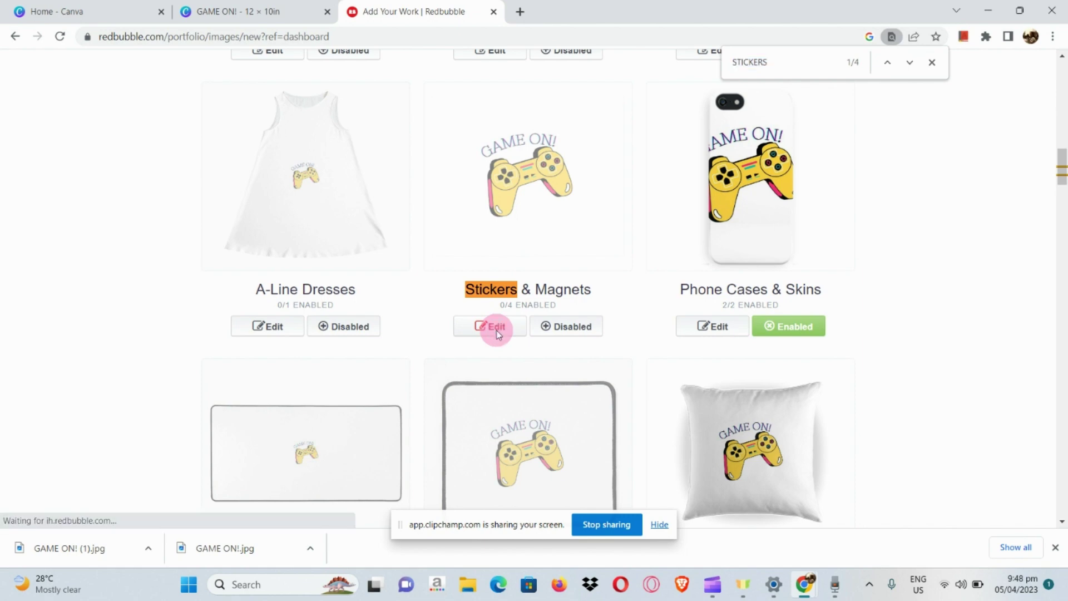
pyautogui.scroll(-6, 497, 334)
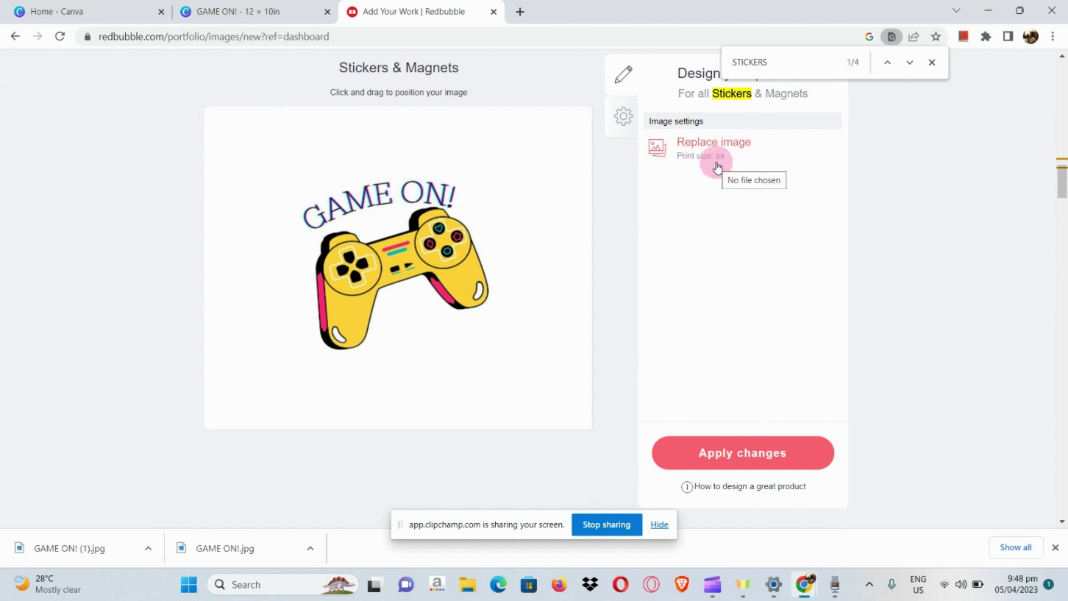
pyautogui.click(617, 119)
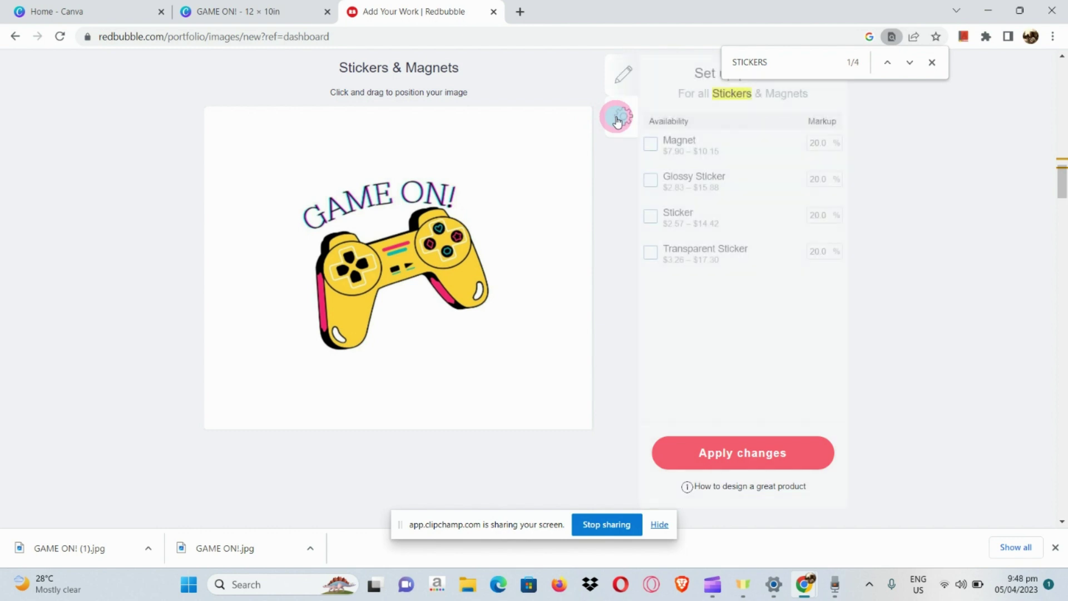
pyautogui.click(650, 179)
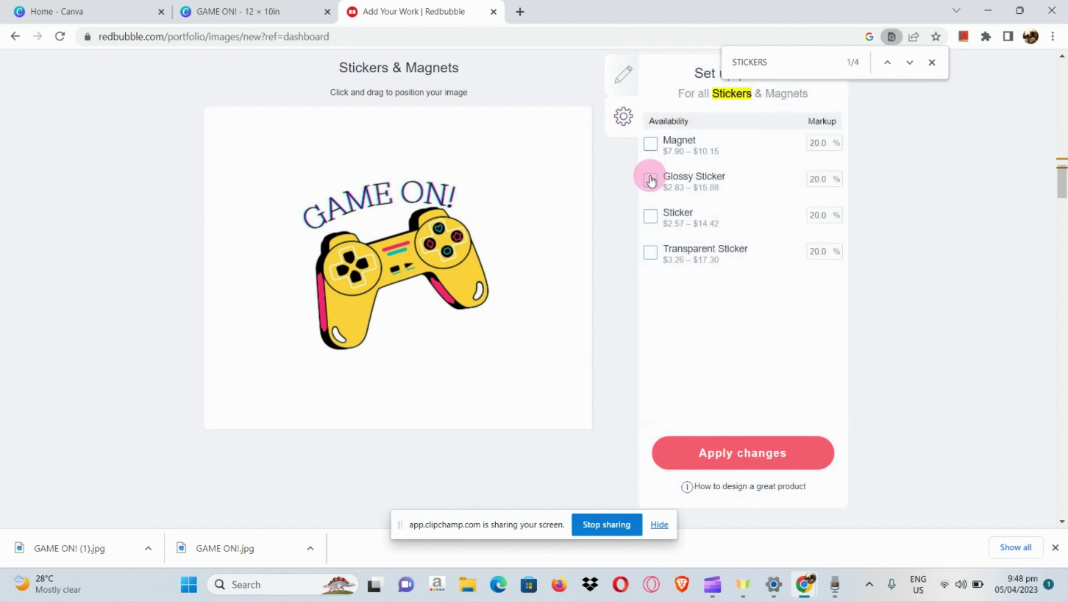